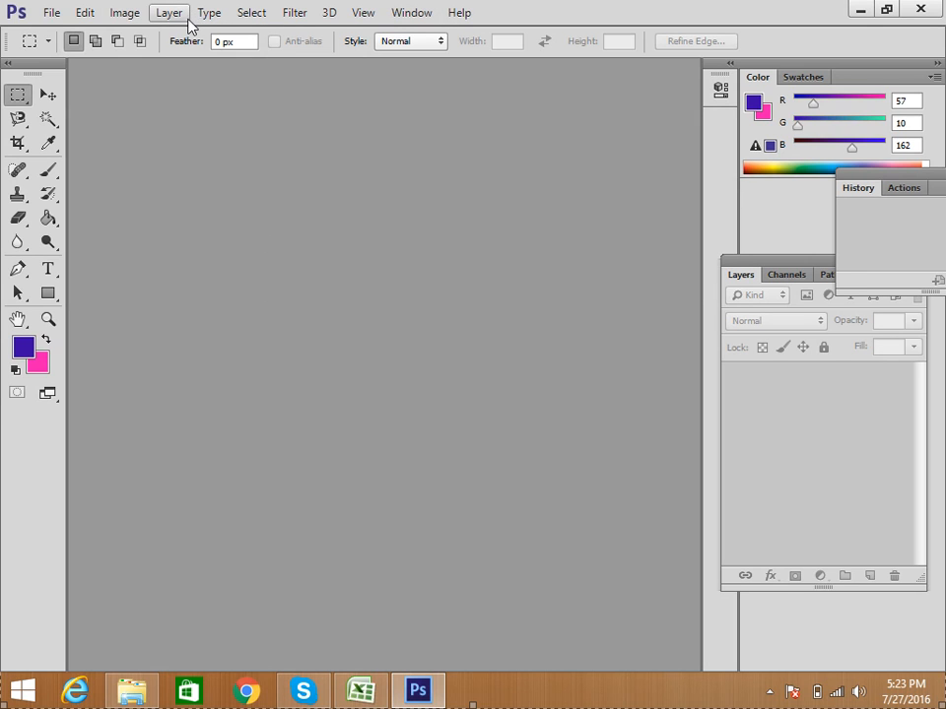
left_click(44, 17)
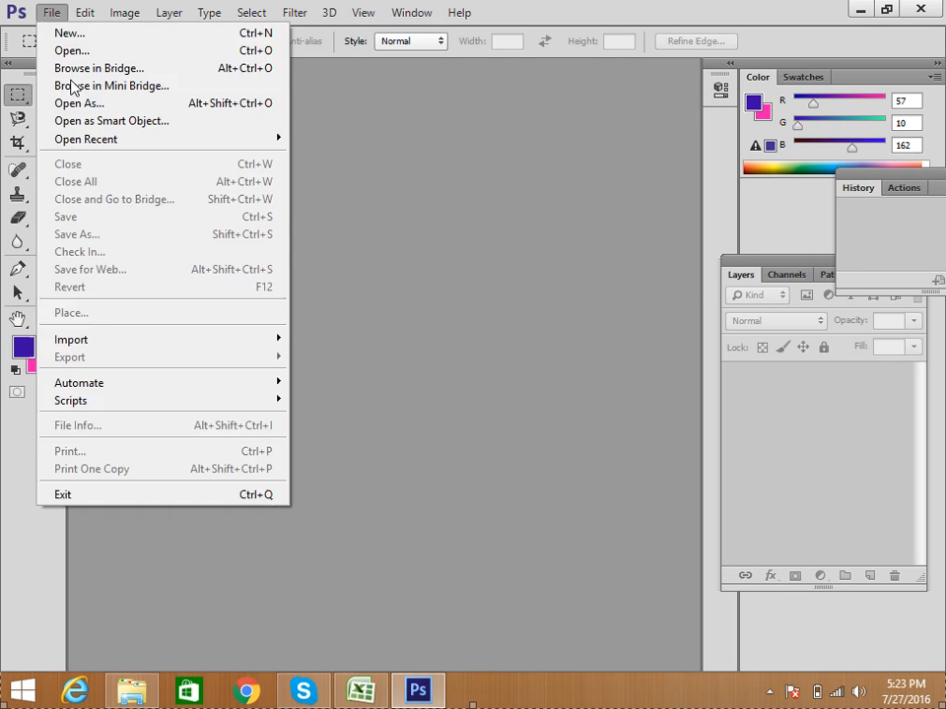
mouse_move(87, 13)
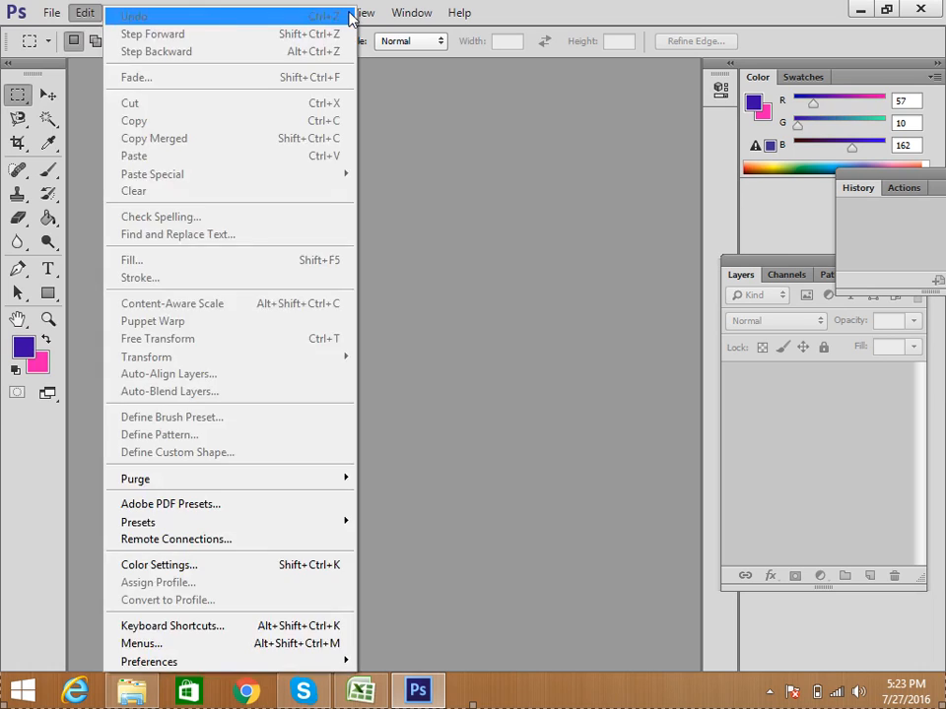
left_click(519, 16)
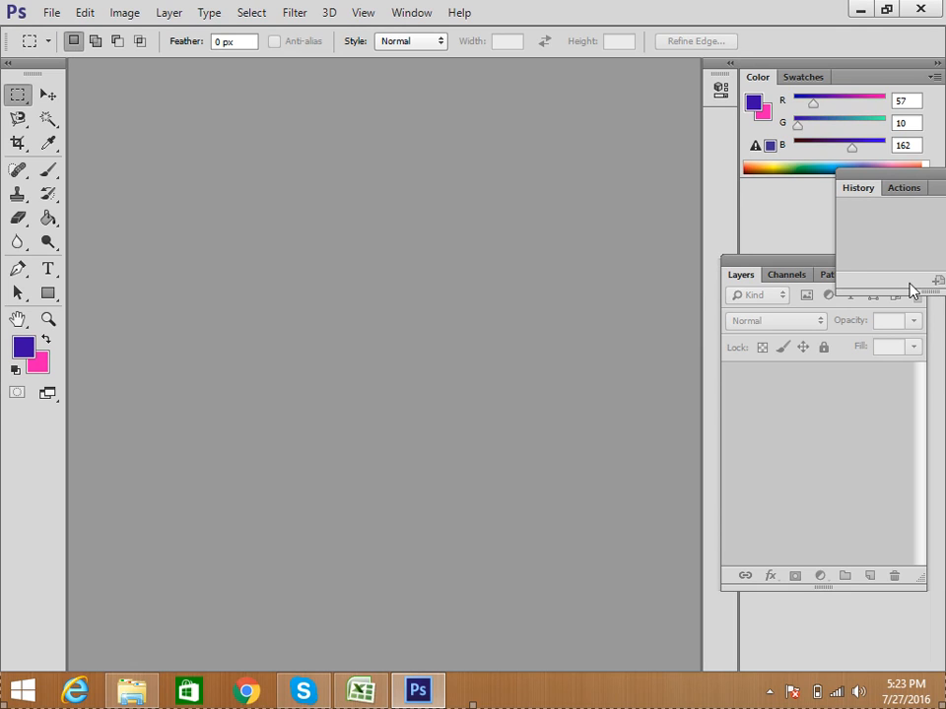
Rearrange the floating panels so History sits fully on screen above Layers without overlapping it.
left_click_drag(816, 263, 712, 262)
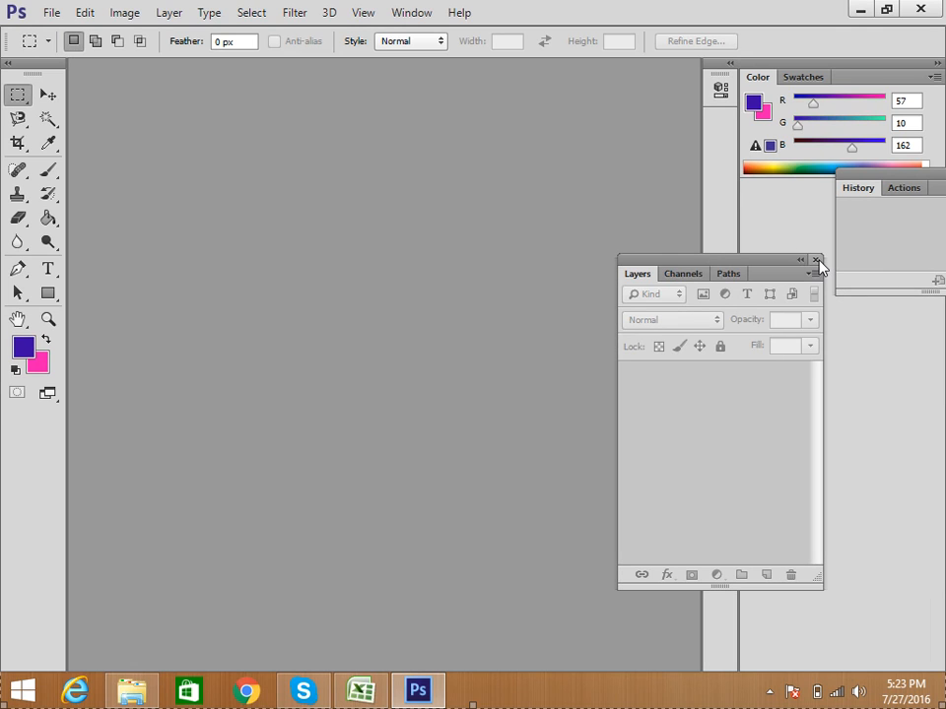
left_click_drag(765, 280, 870, 389)
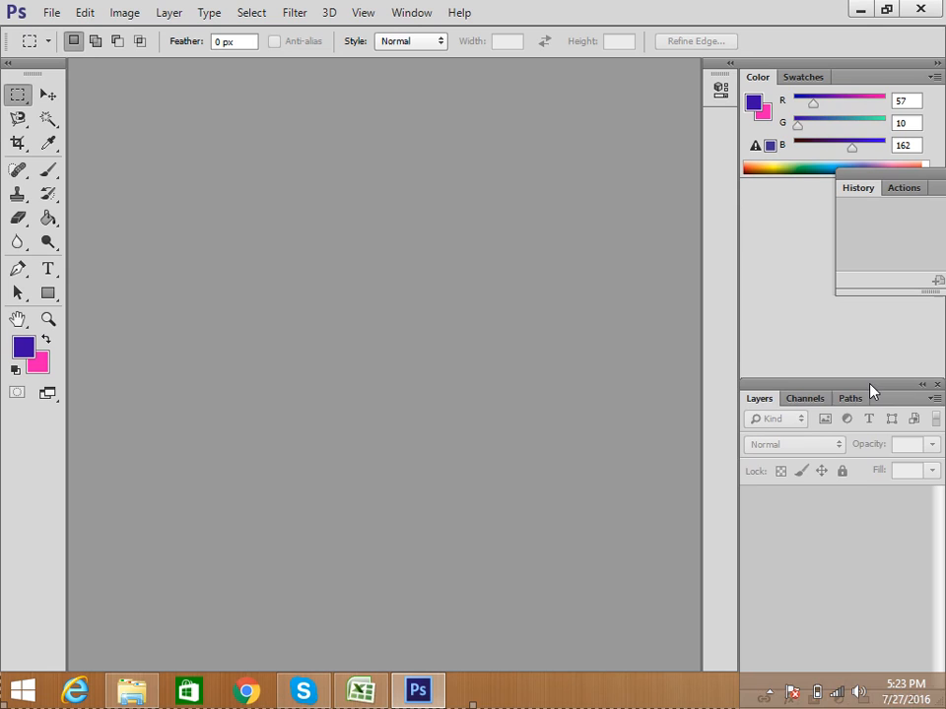
left_click_drag(893, 178, 810, 228)
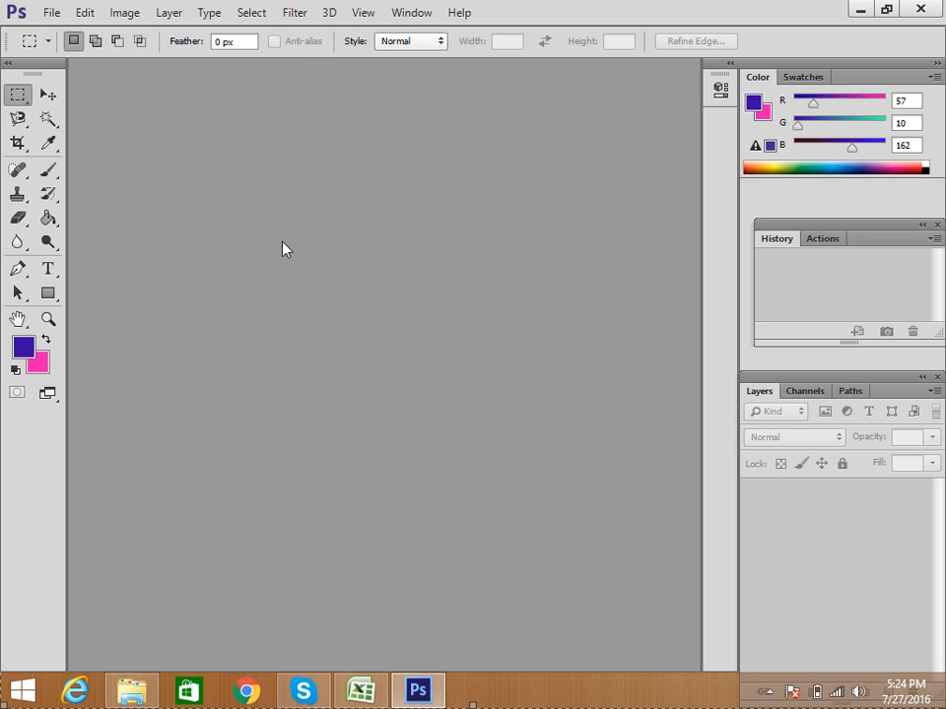
Switch the toolbox to a single column and back to two columns.
left_click(8, 63)
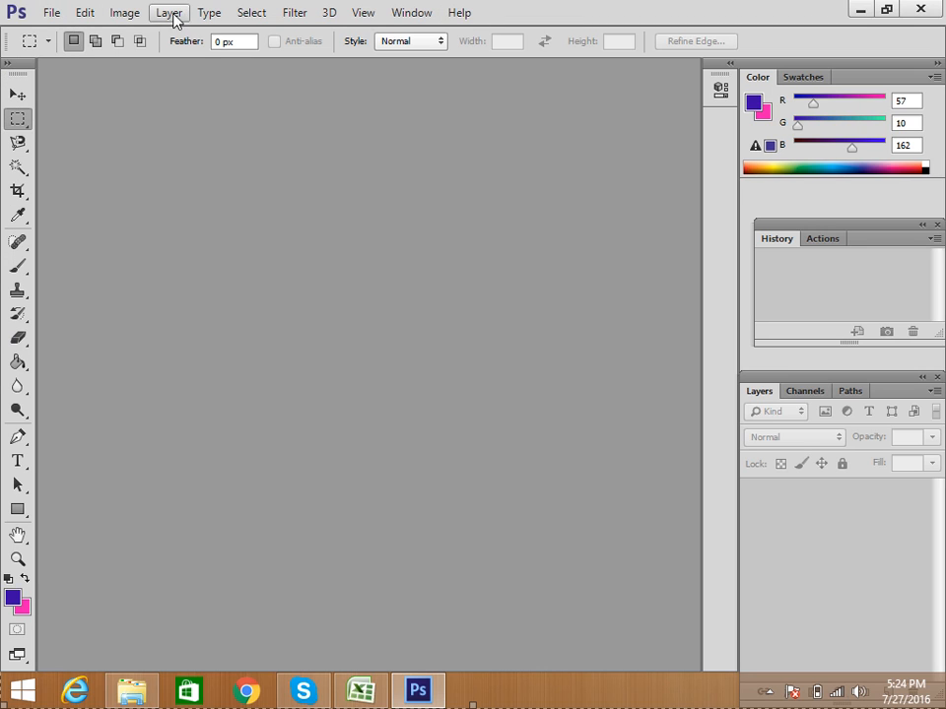
left_click(7, 64)
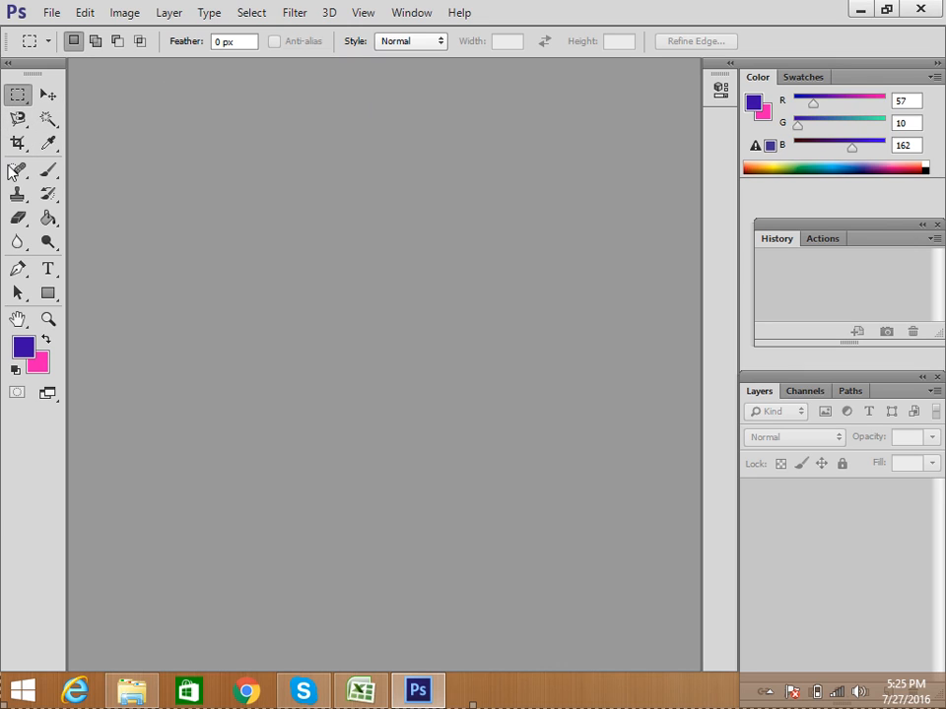
Compare the options offered by the Magnetic Lasso, Rectangular Marquee, Pen and Move tools.
left_click(19, 120)
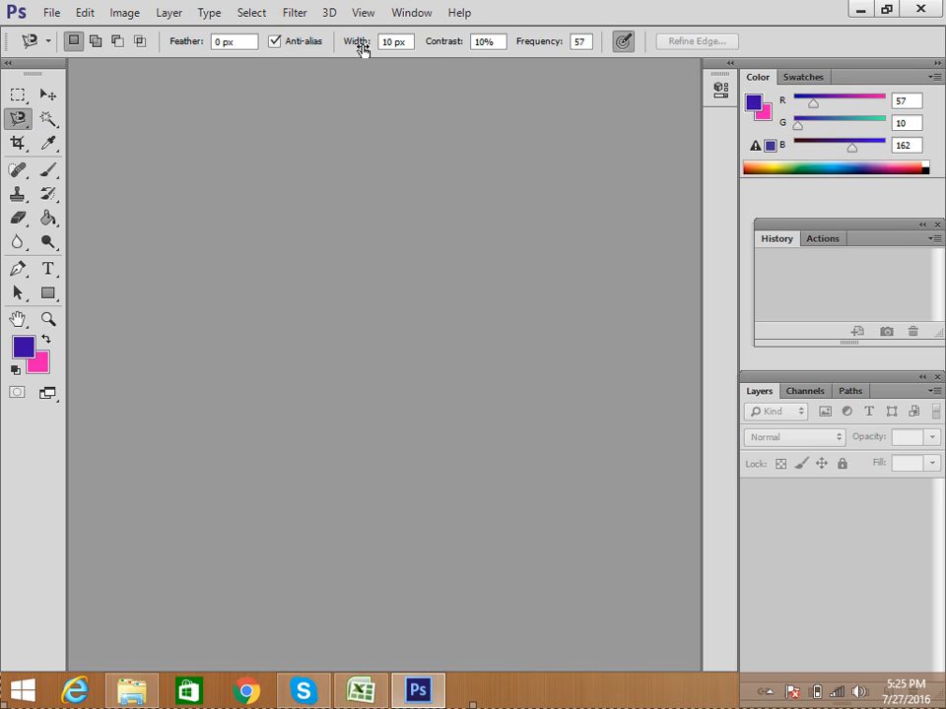
left_click(19, 96)
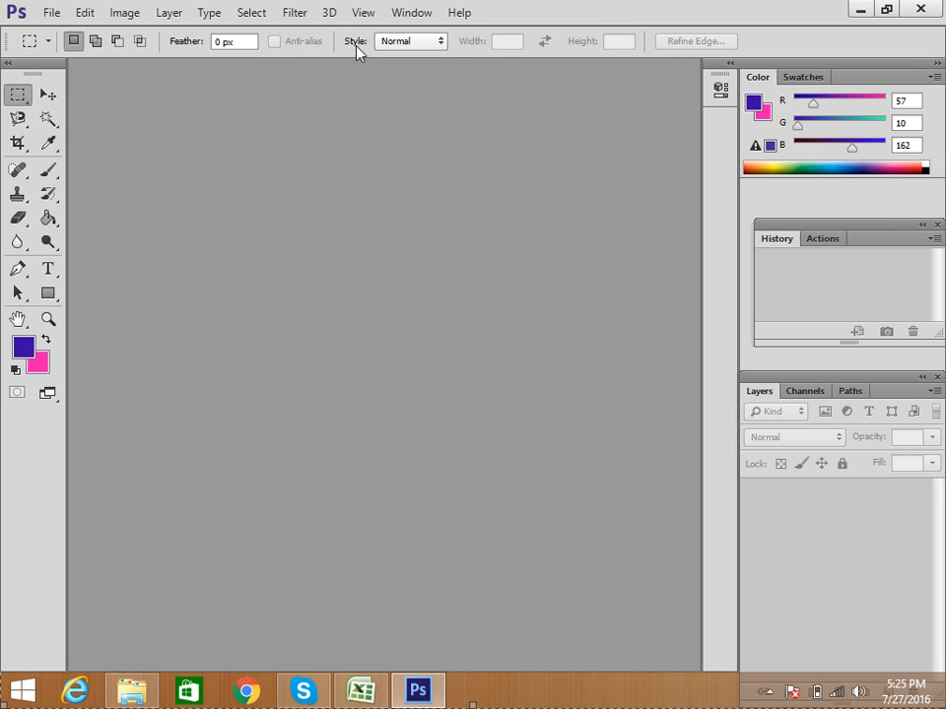
left_click(20, 268)
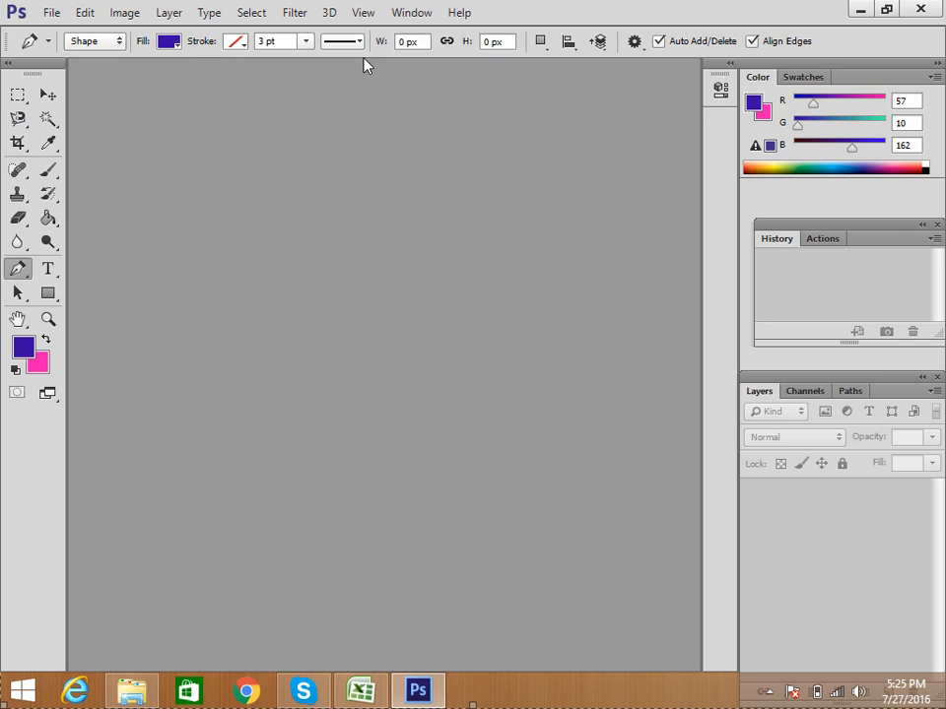
left_click(47, 94)
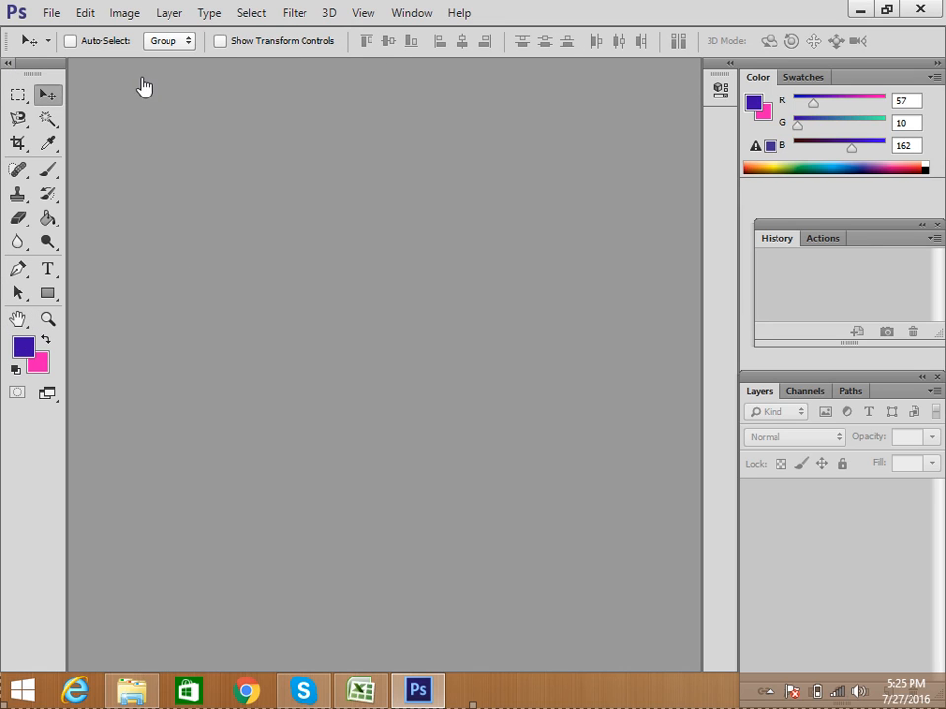
Undock the toolbox and place it as a floating panel against the left edge of the workspace.
left_click_drag(41, 69, 15, 73)
left_click_drag(34, 66, 148, 123)
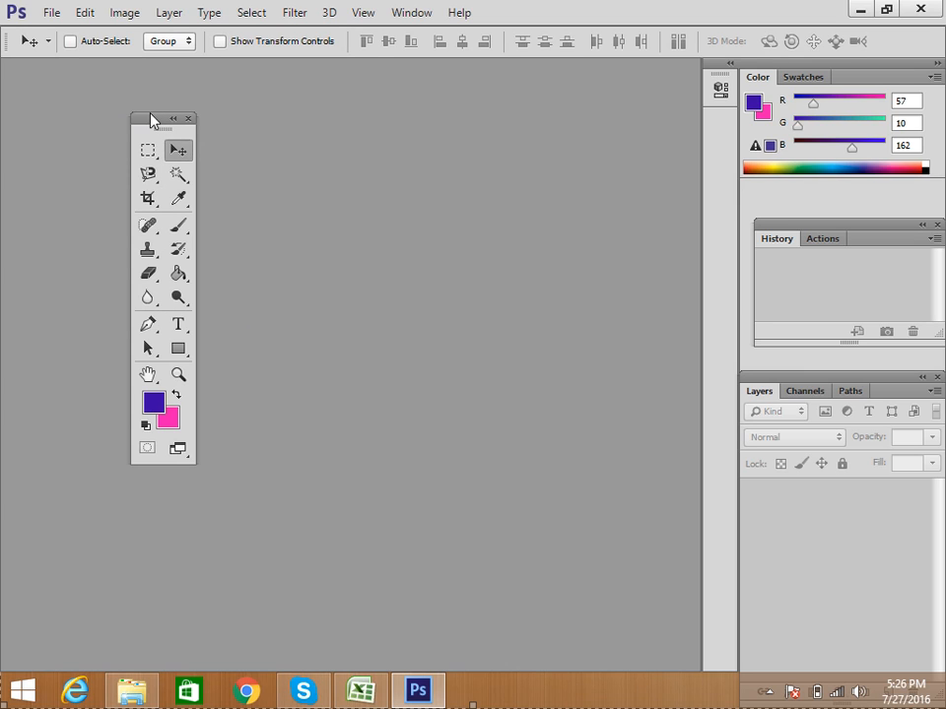
left_click_drag(150, 119, 22, 61)
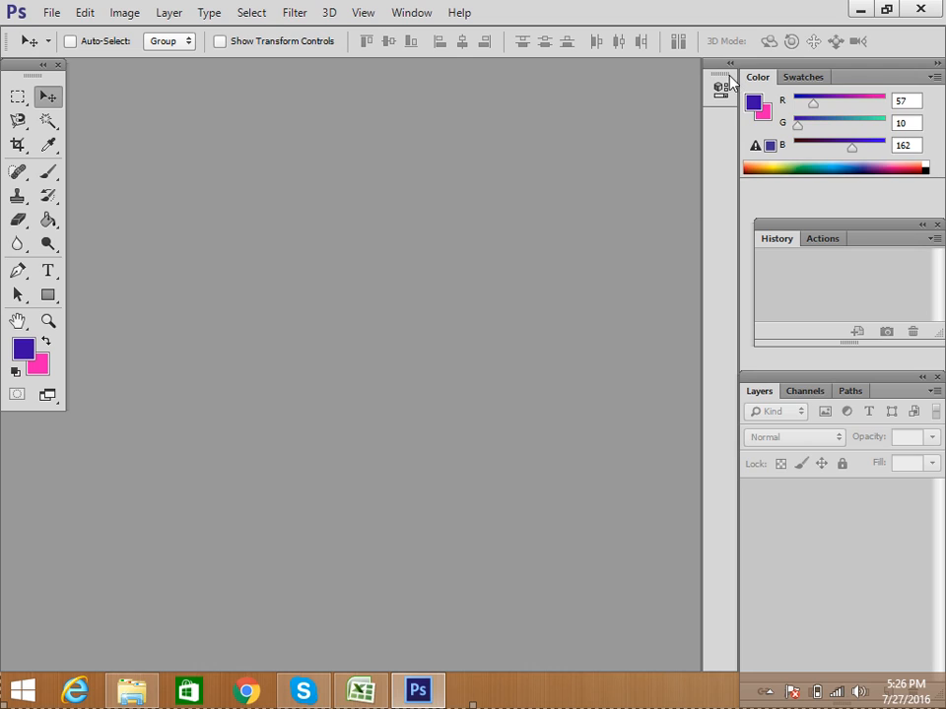
Compare the Swatches and Color panels, and pick a light blue foreground color (R 186, G 198, B 230) from the spectrum.
left_click(806, 79)
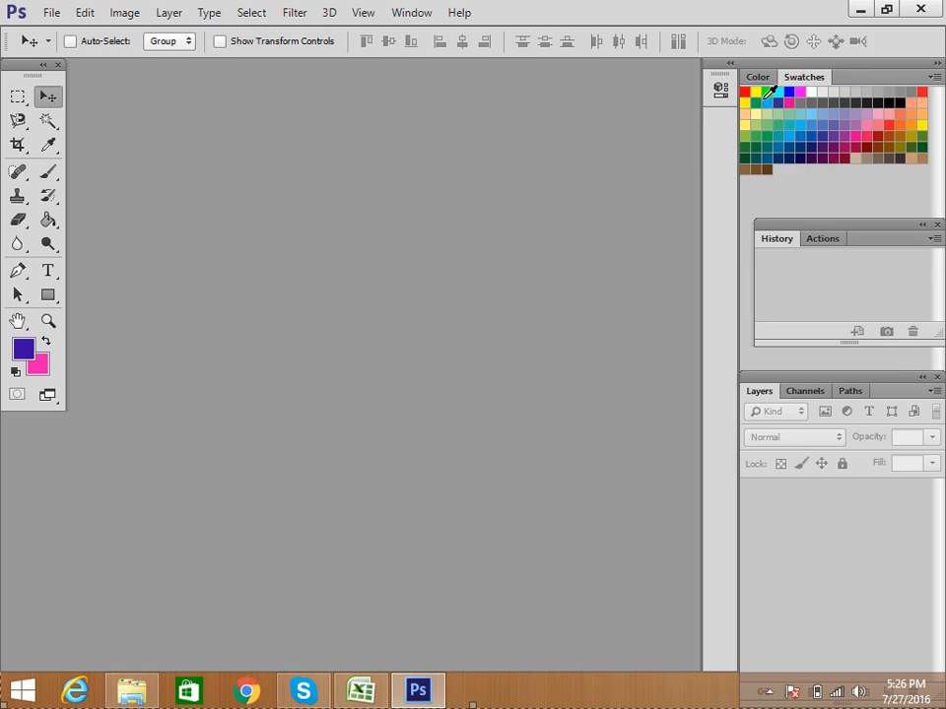
left_click(762, 78)
left_click(804, 77)
left_click(758, 78)
left_click(802, 76)
left_click(757, 79)
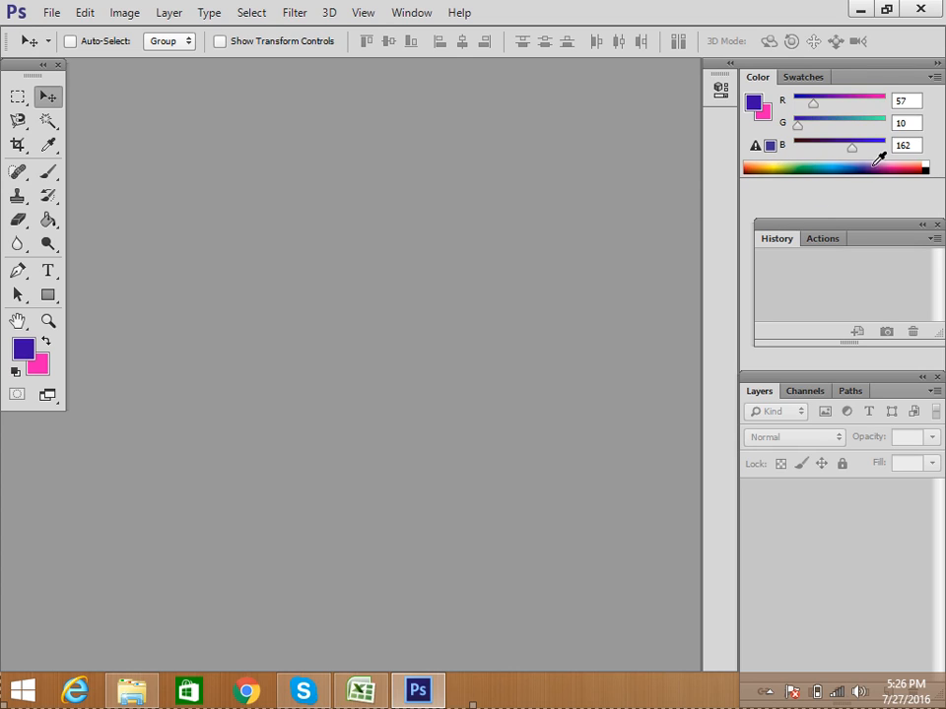
left_click(817, 164)
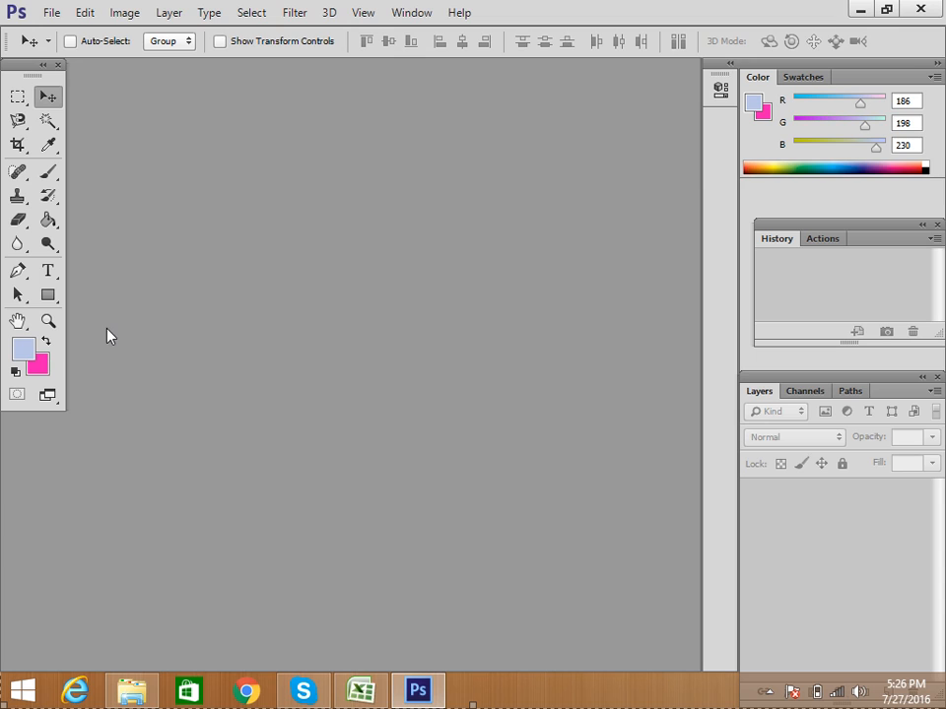
left_click(770, 694)
right_click(798, 537)
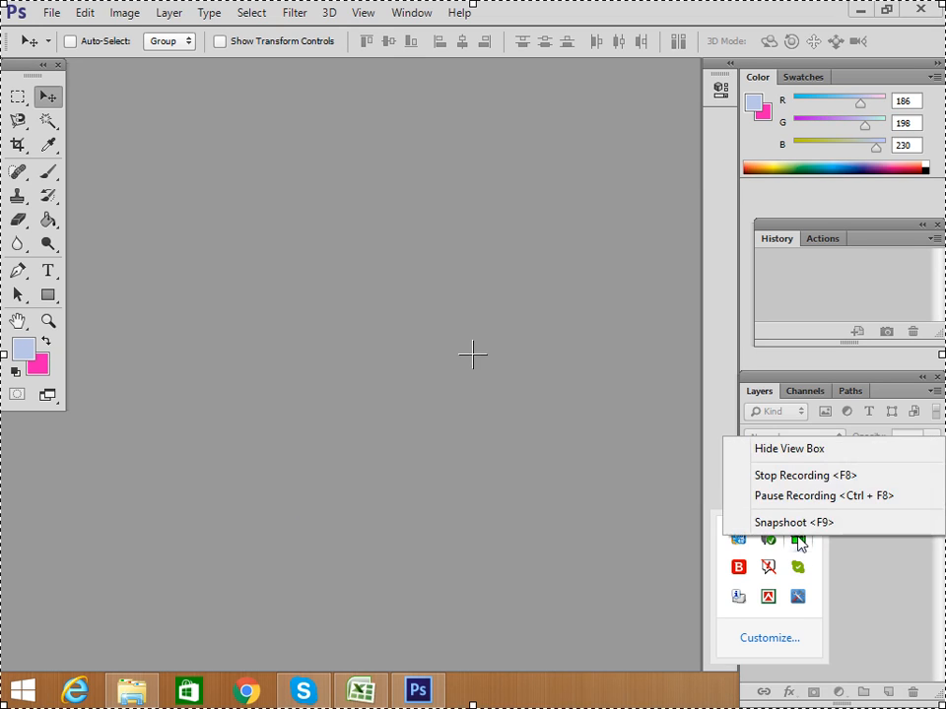
left_click(786, 496)
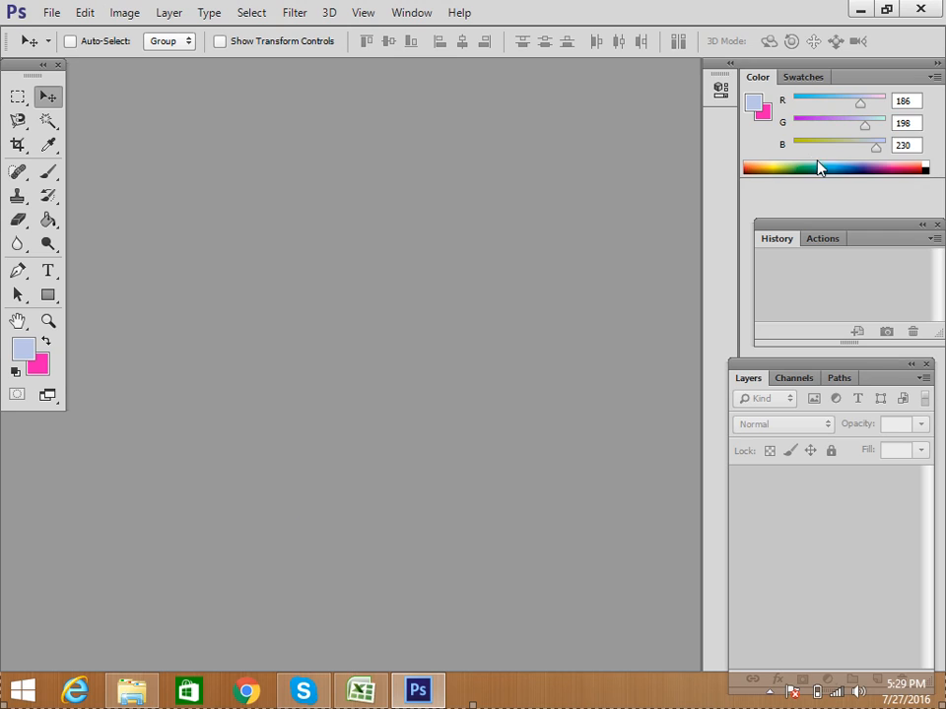
Look at the Swatches and Channels panels and the Rectangular Marquee options, returning to Layers, the Move tool and Color.
left_click(800, 77)
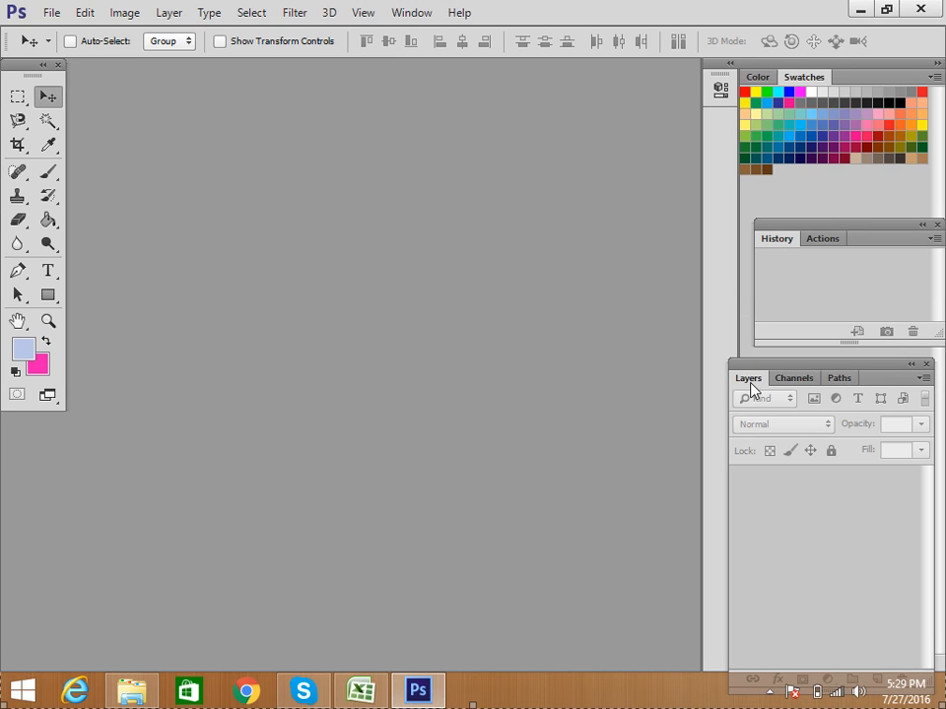
left_click(808, 384)
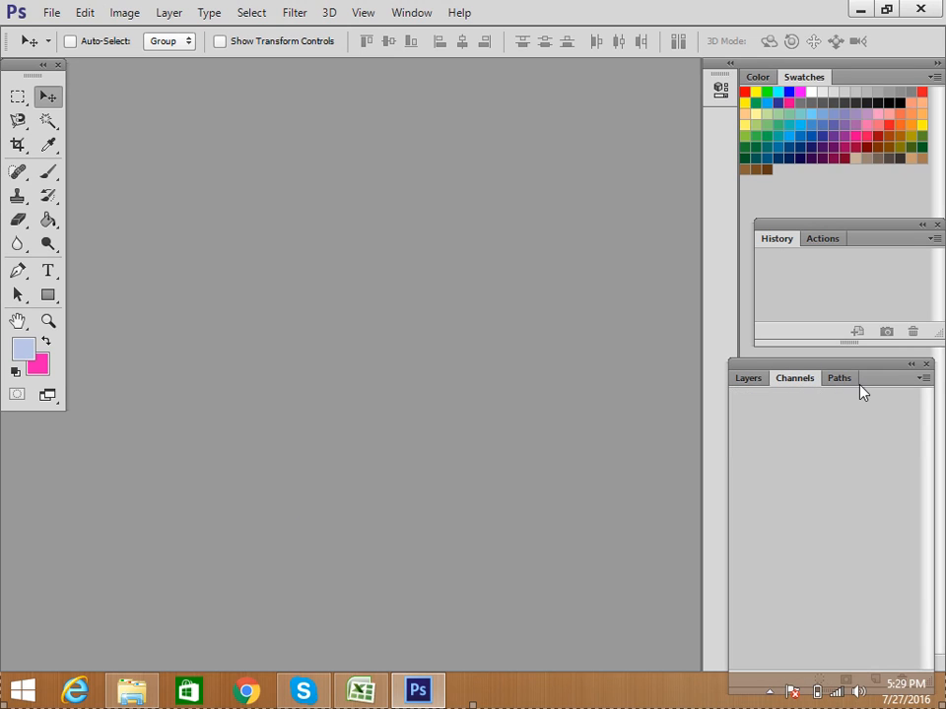
left_click(748, 381)
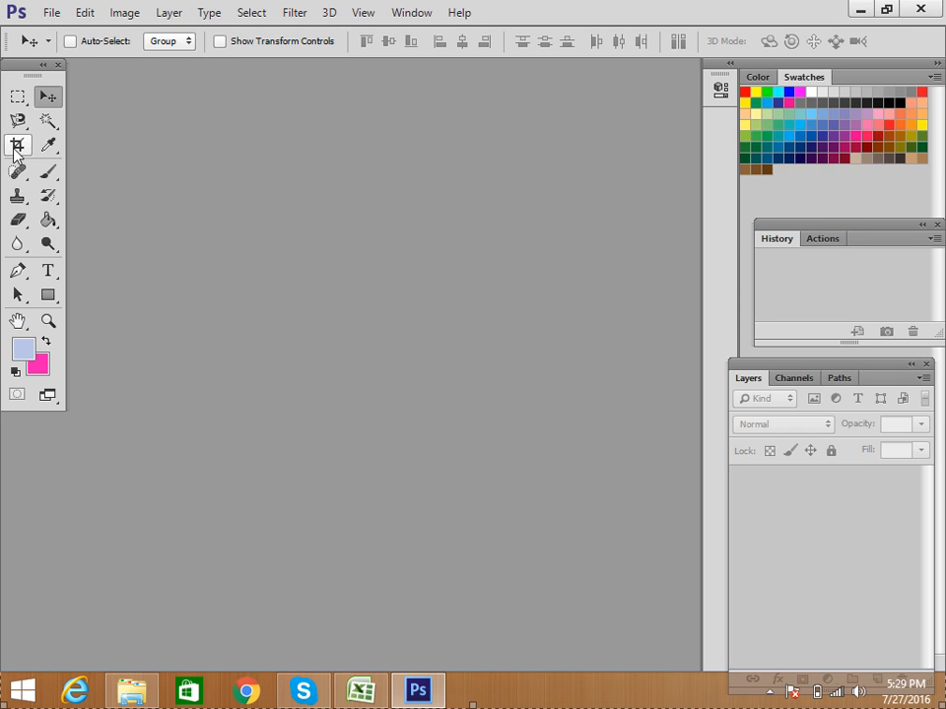
left_click(18, 96)
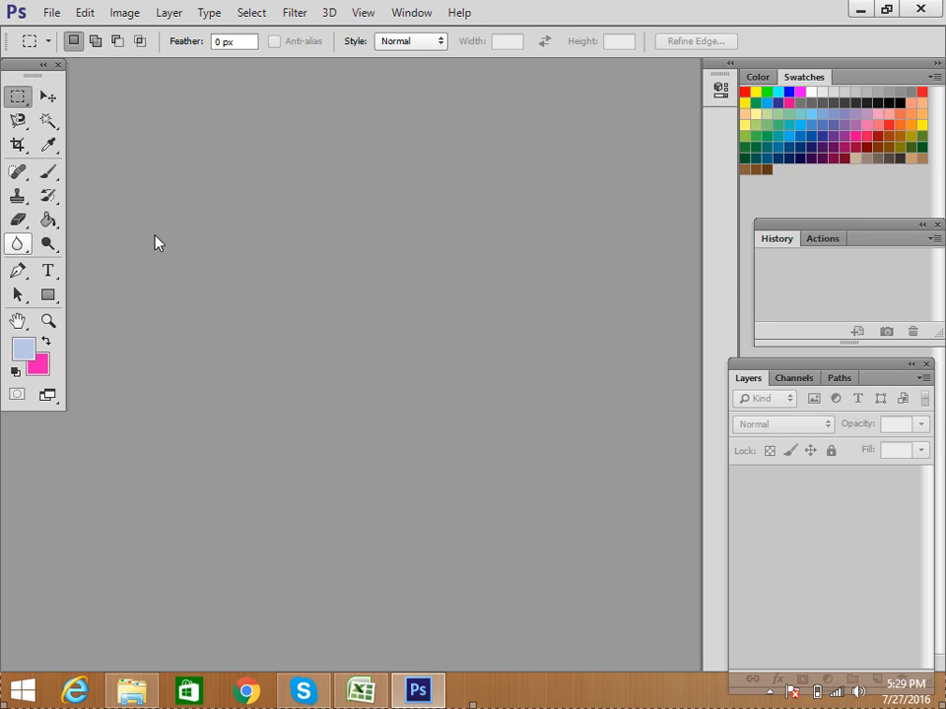
left_click(48, 97)
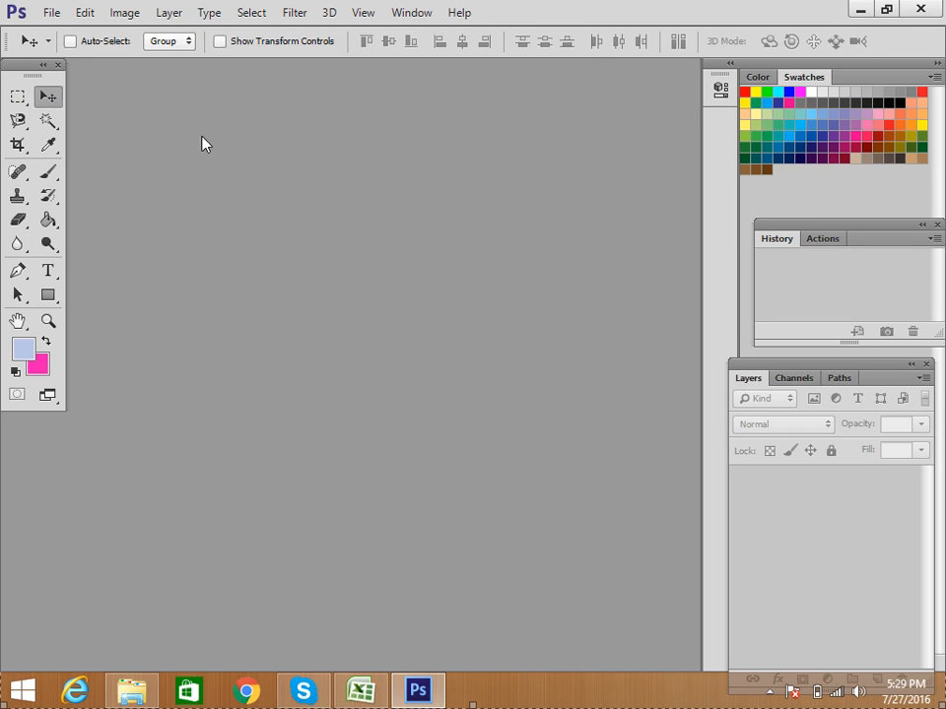
left_click(758, 77)
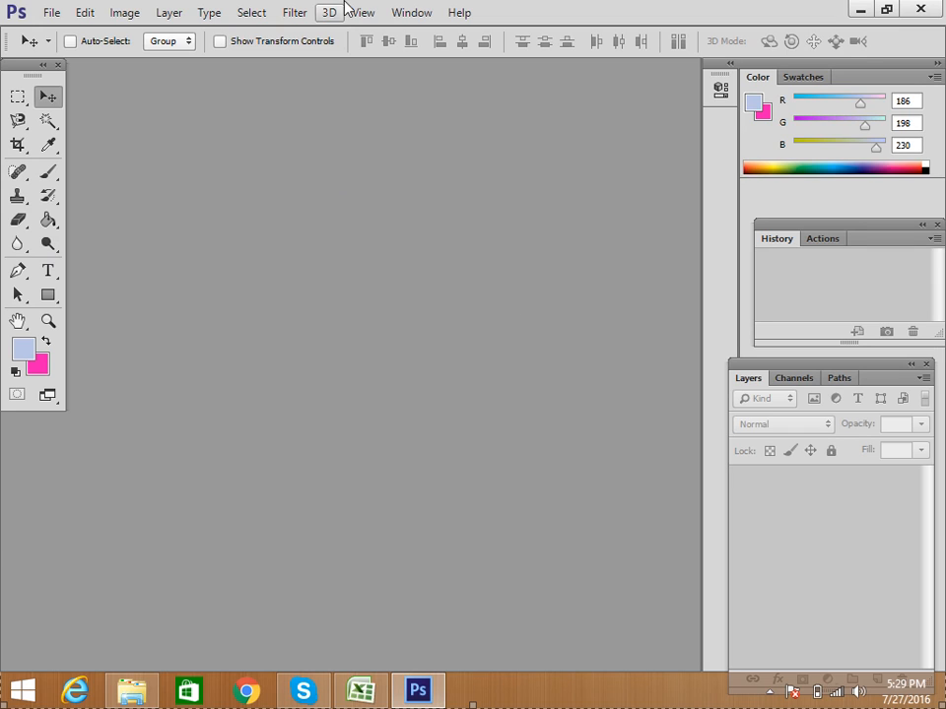
Hide the Color, History and Layers panels from the workspace.
left_click(415, 19)
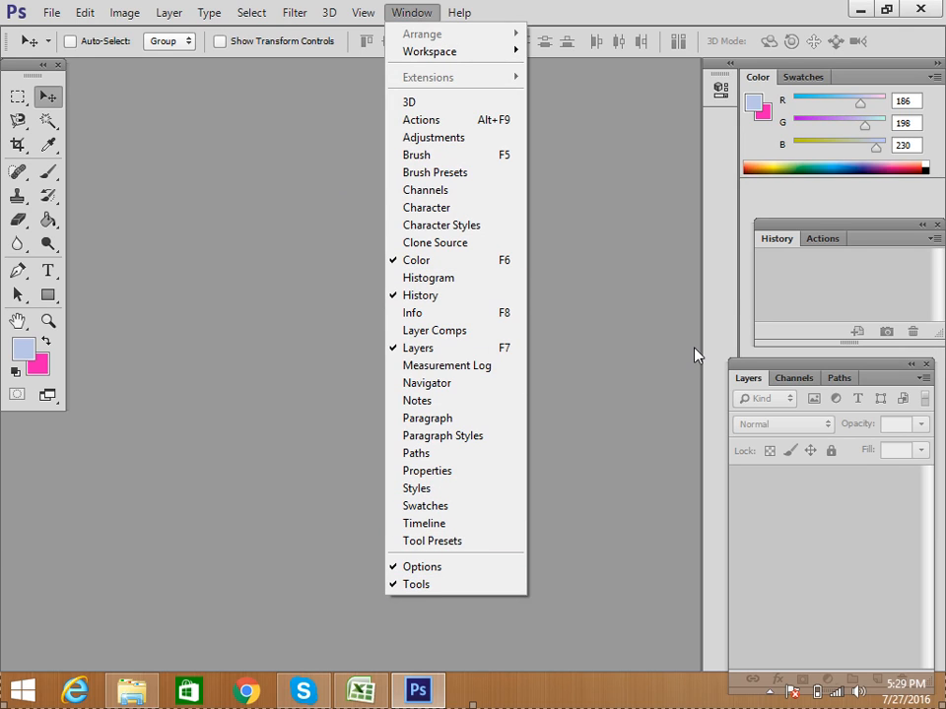
left_click(400, 262)
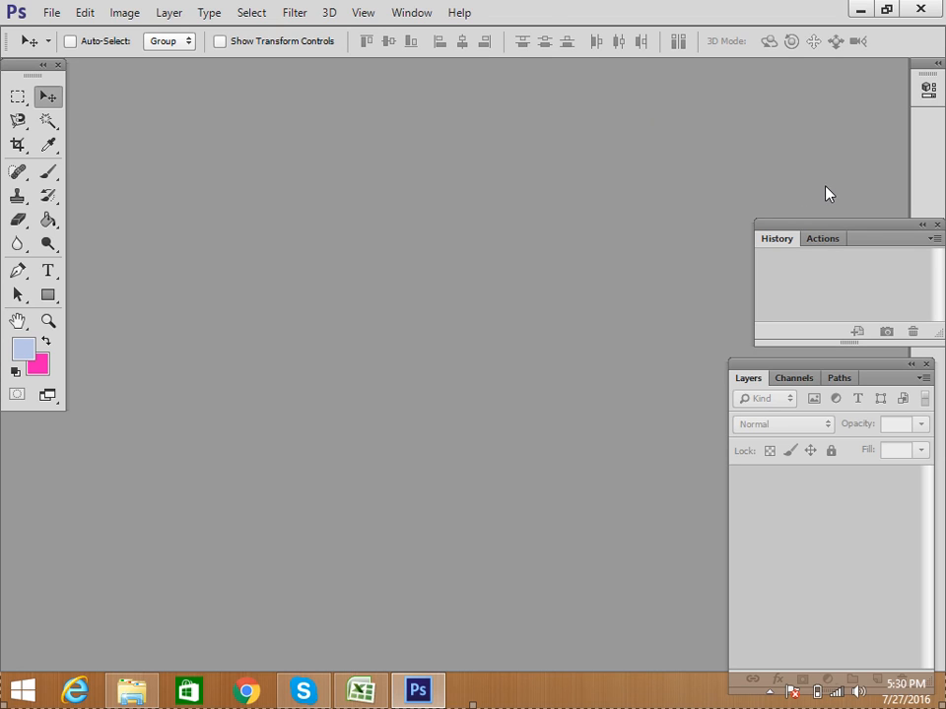
left_click(414, 12)
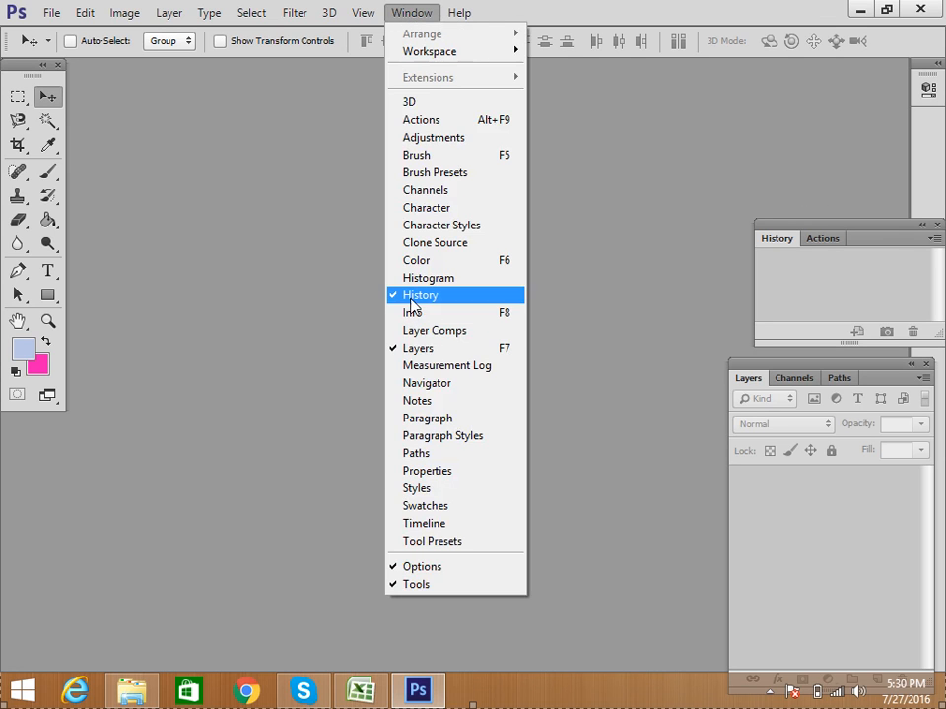
left_click(412, 297)
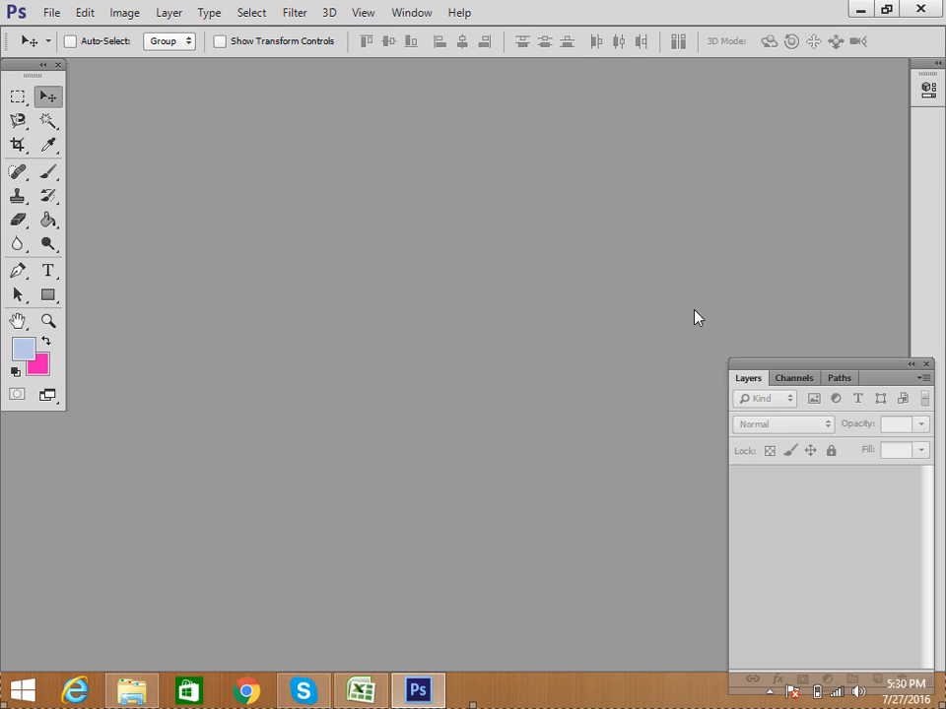
left_click(413, 12)
left_click(411, 348)
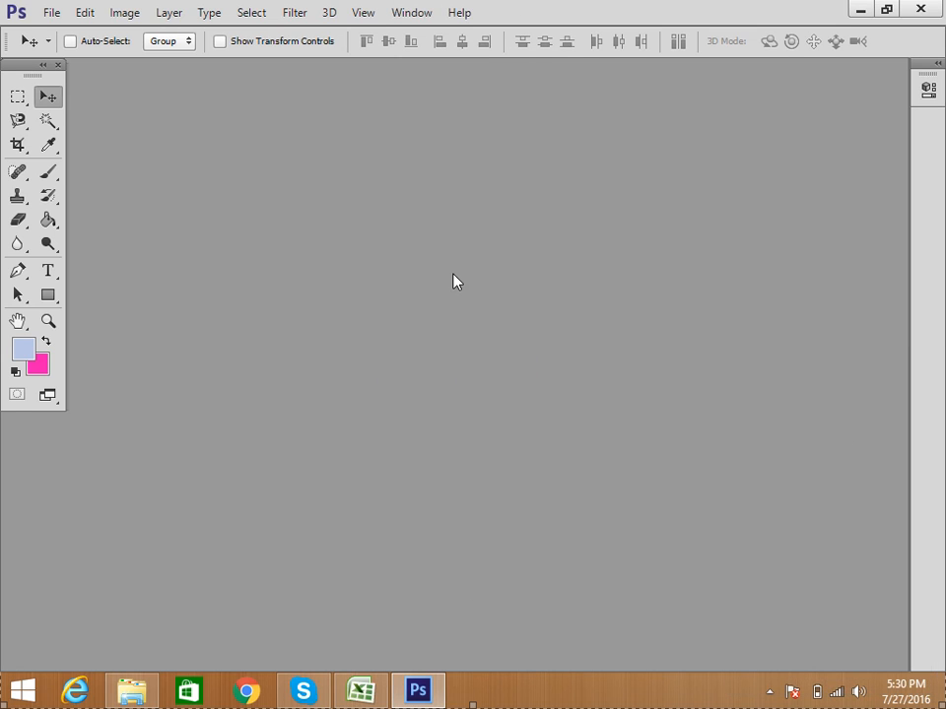
Expand the docked Properties panel, pull it out of the dock and close it.
left_click(937, 64)
left_click(936, 69)
left_click(936, 66)
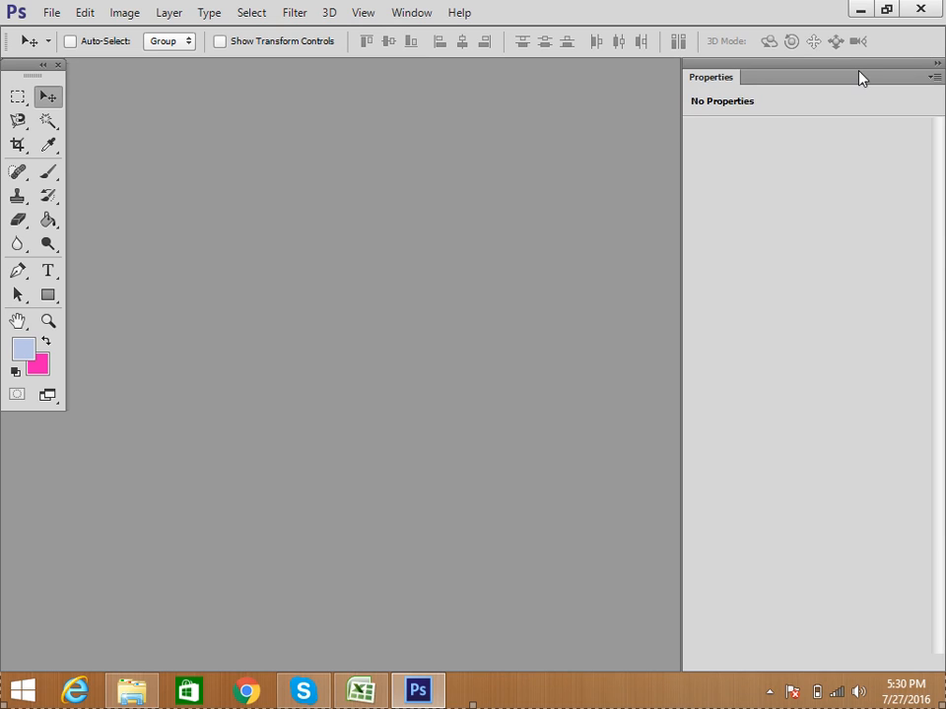
left_click_drag(859, 78, 766, 98)
left_click(753, 88)
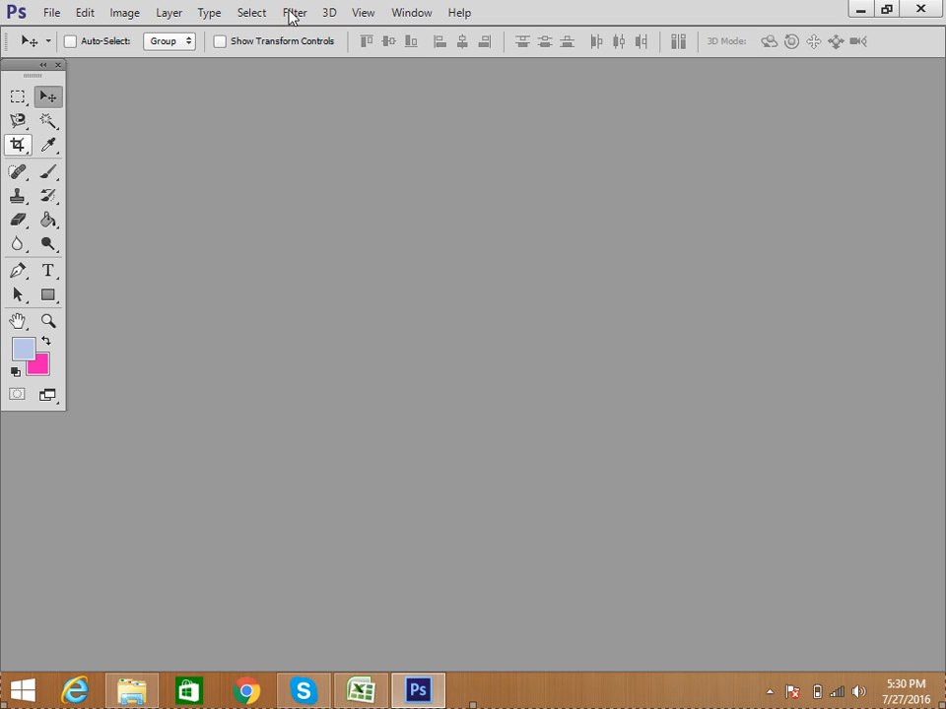
Hide the Tools panel, leaving only the options bar in the workspace.
left_click(422, 16)
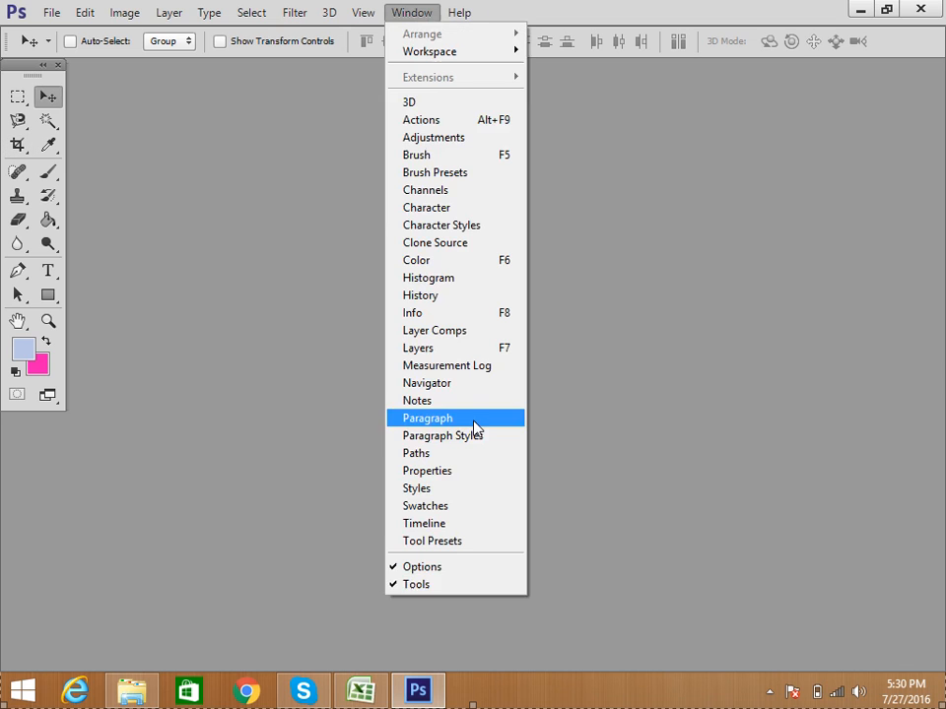
left_click(464, 586)
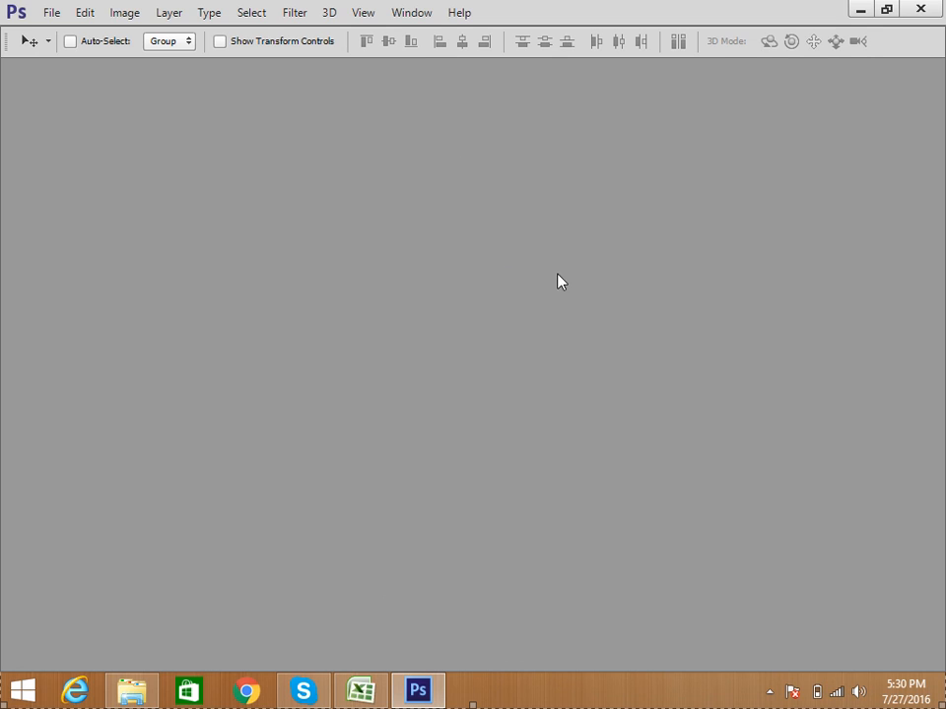
Show the Color panel and the Tools panel in the workspace again.
left_click(411, 14)
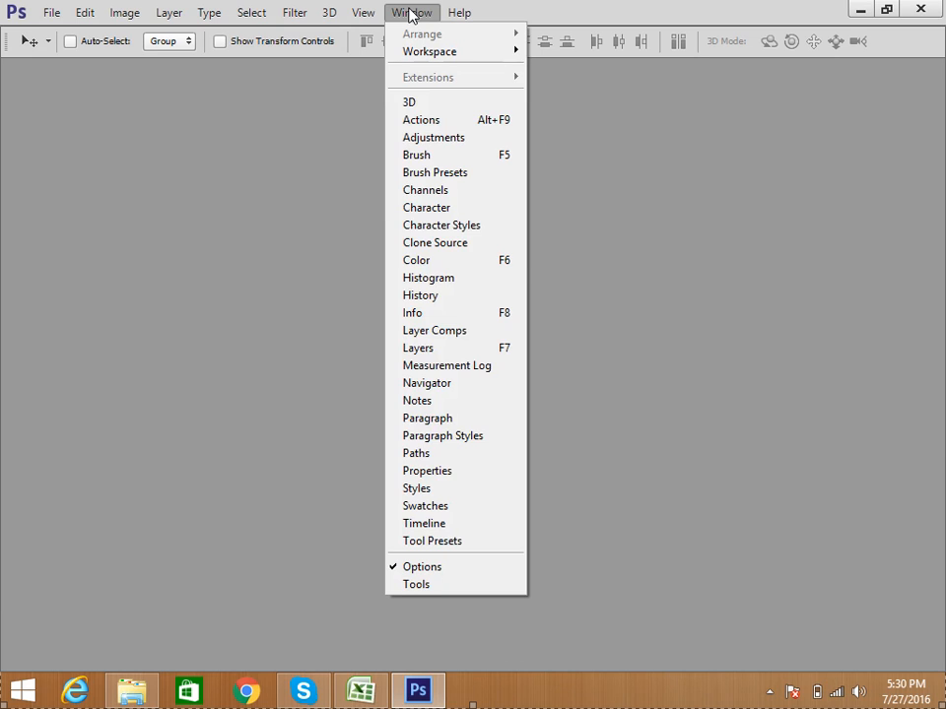
left_click(410, 264)
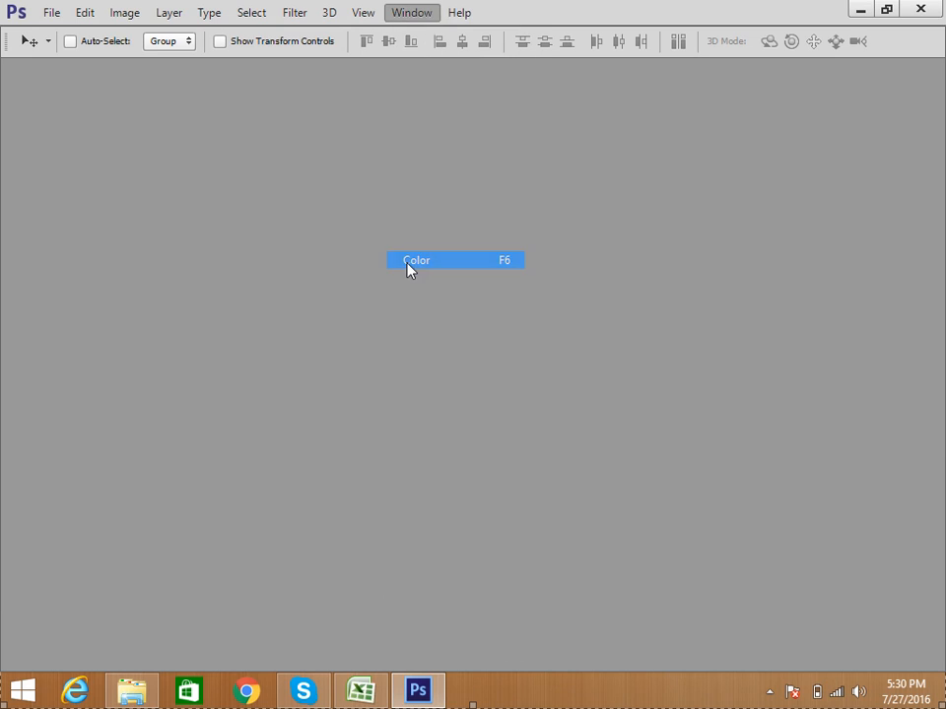
left_click(412, 13)
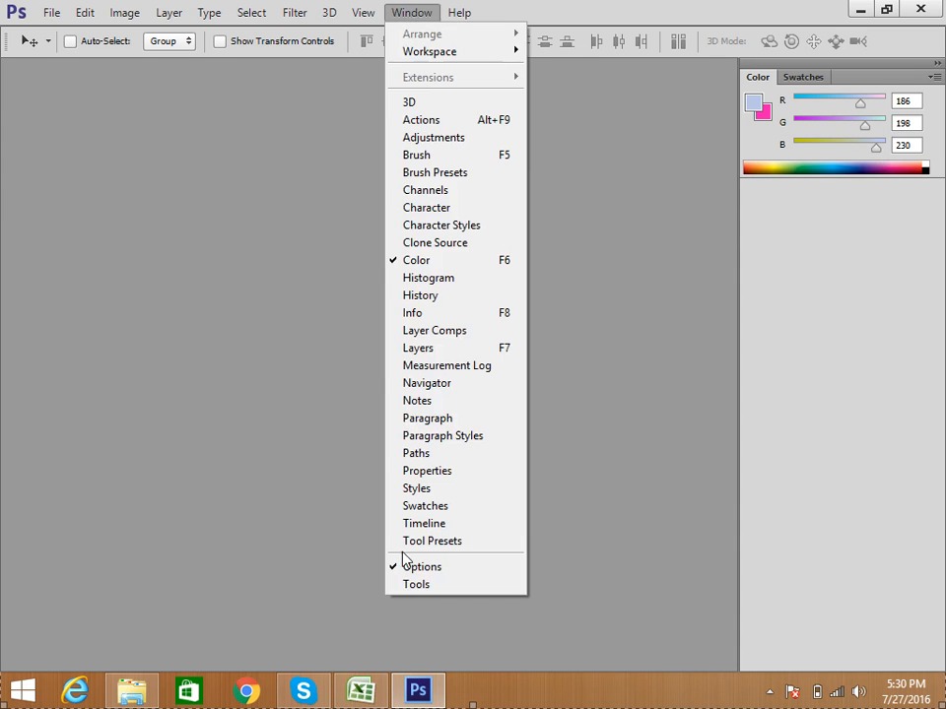
left_click(427, 586)
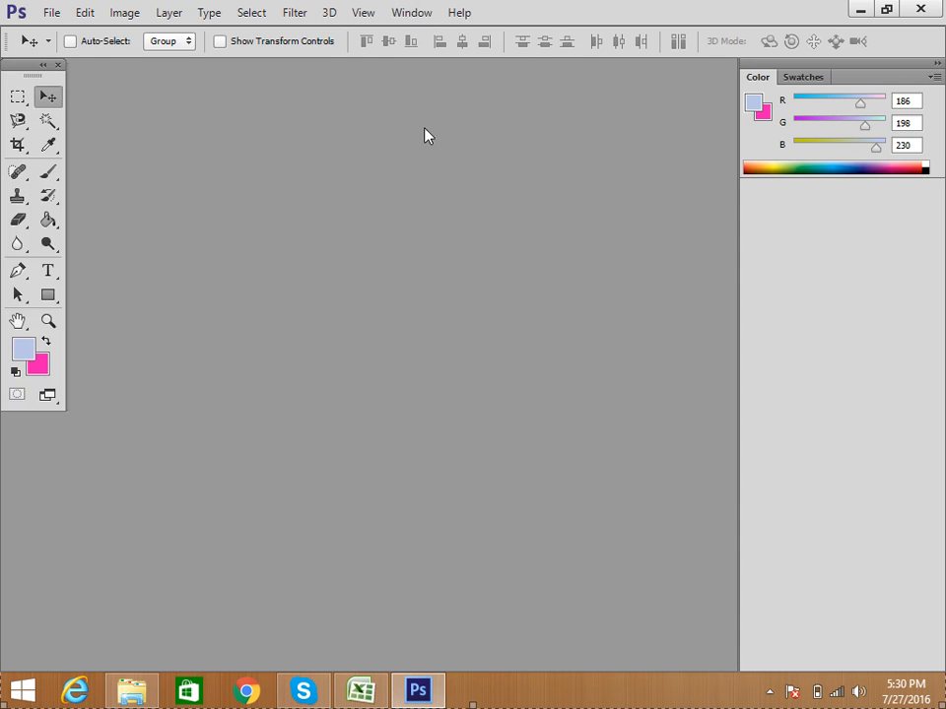
Show the Layers panel and place it in the empty area beneath the Color panel.
left_click(412, 13)
left_click(456, 351)
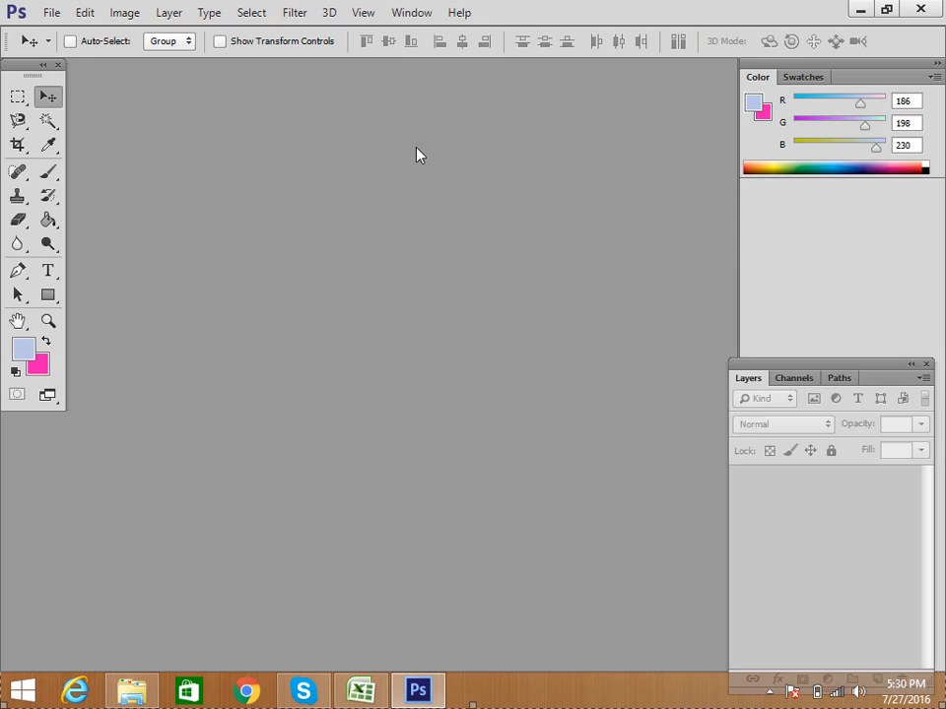
mouse_move(868, 371)
left_mouse_down()
mouse_move(883, 374)
mouse_move(866, 371)
left_mouse_up()
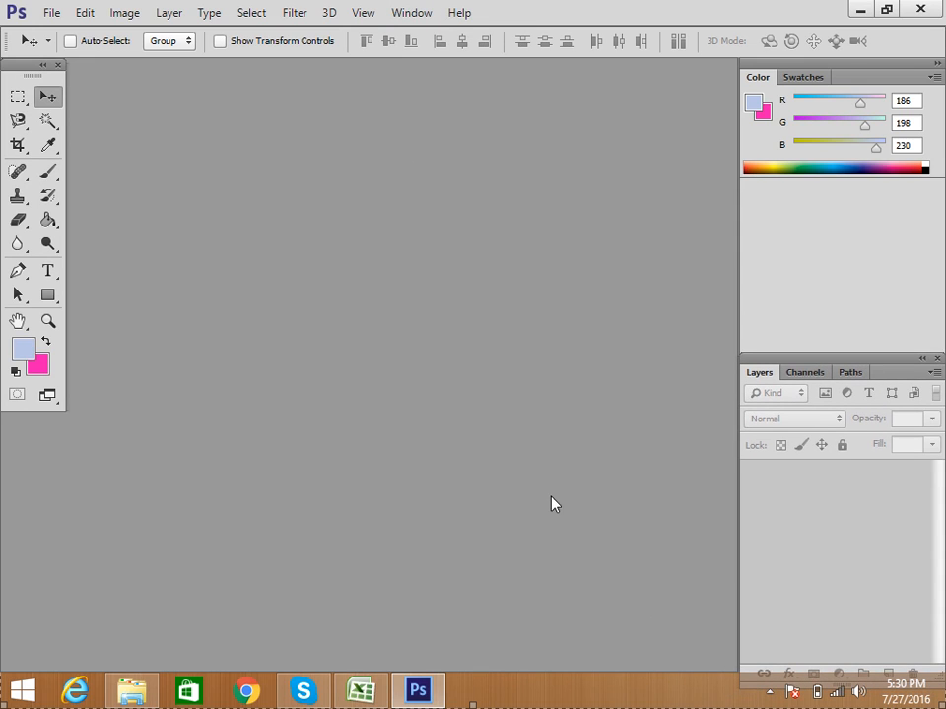
Show the Actions panel and dock its group directly below the Color panel.
left_click(412, 12)
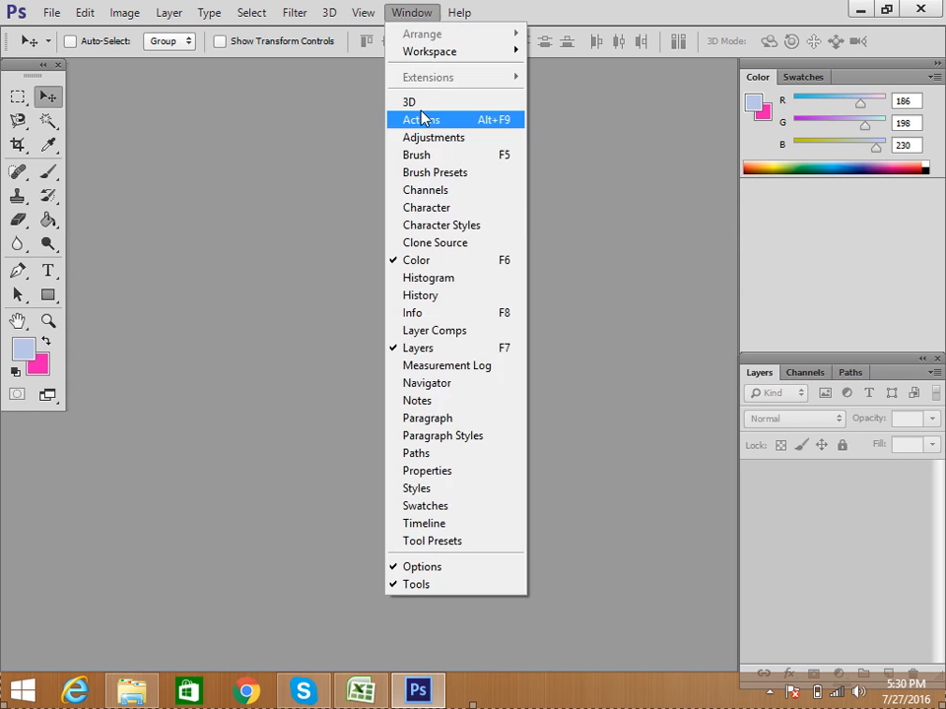
left_click(433, 121)
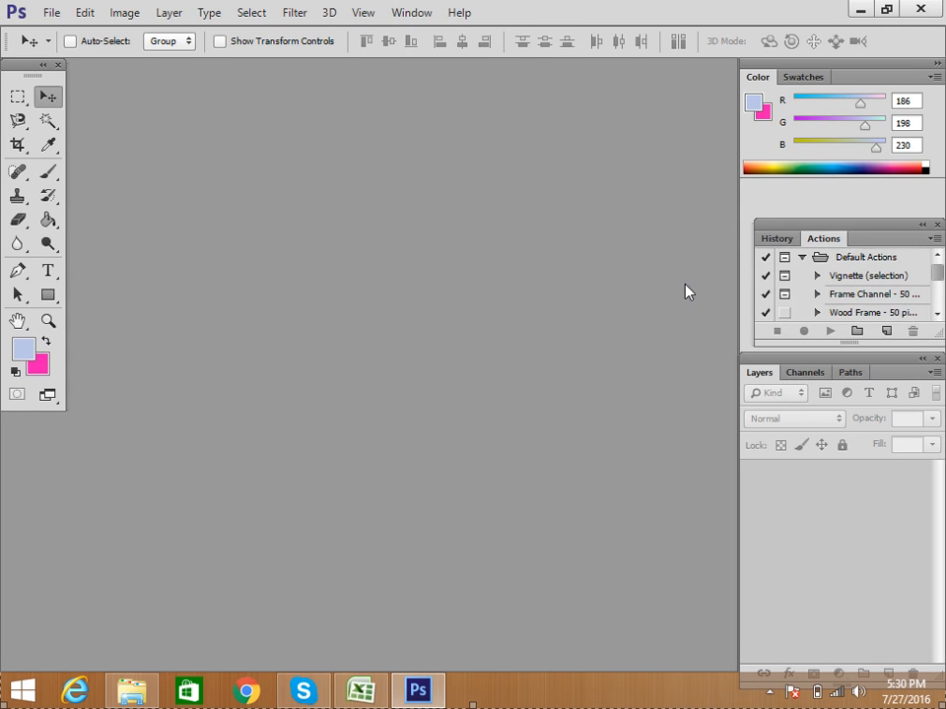
left_click_drag(888, 233, 879, 215)
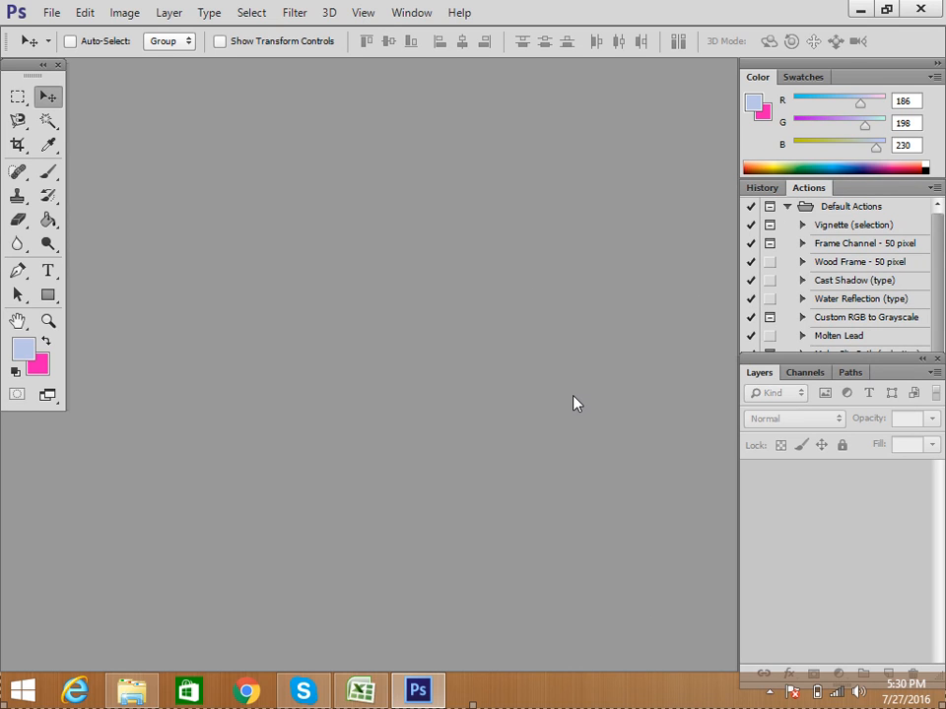
left_click(413, 16)
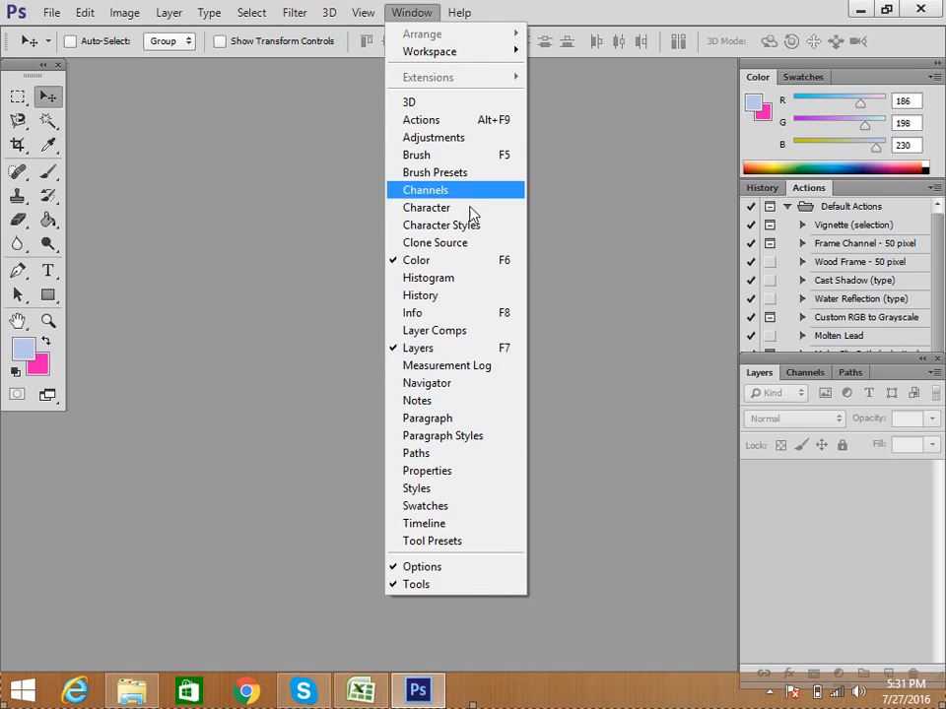
left_click(292, 146)
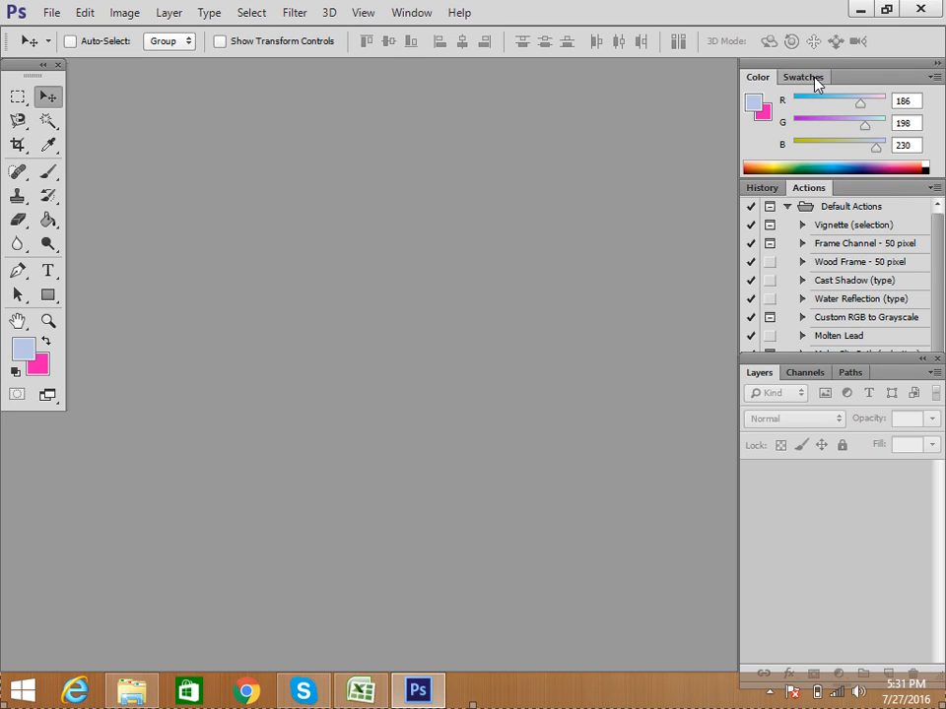
Move the History panel into the Color and Swatches group, and return it beside Actions with Actions in front.
left_click_drag(873, 82, 893, 79)
left_click_drag(803, 76, 826, 212)
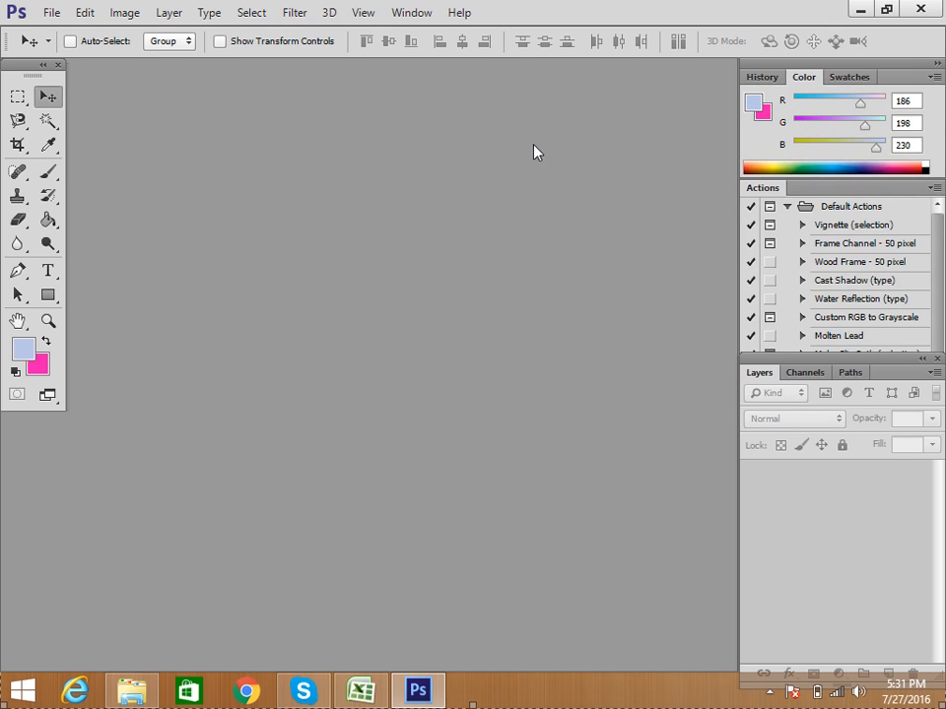
left_click_drag(760, 79, 830, 192)
left_click(772, 189)
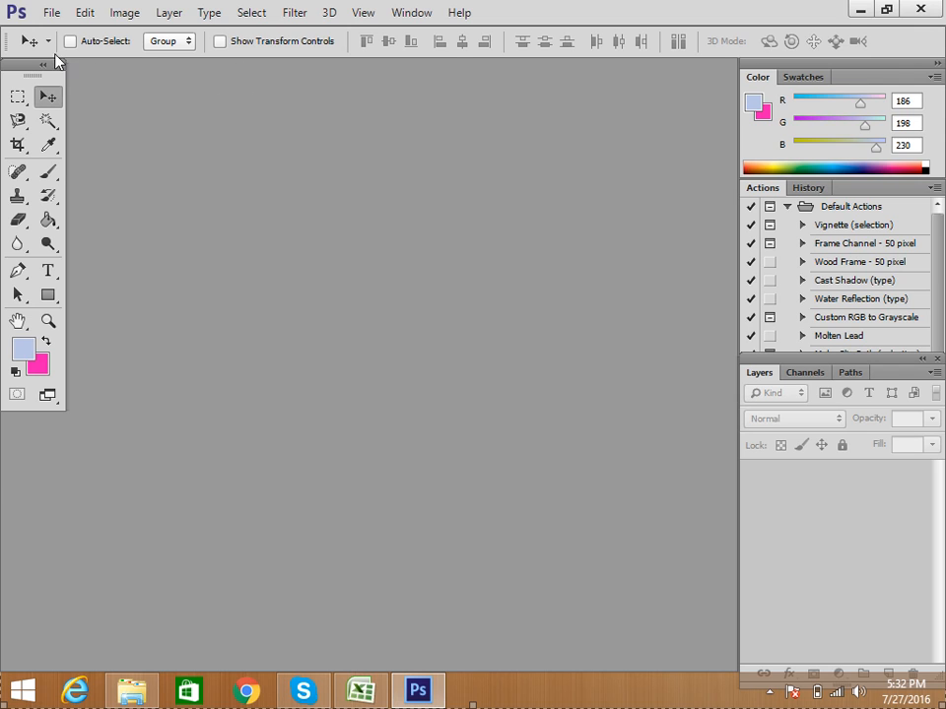
Start opening an existing image file and browse to the Multimedia (E:) drive.
left_click(49, 15)
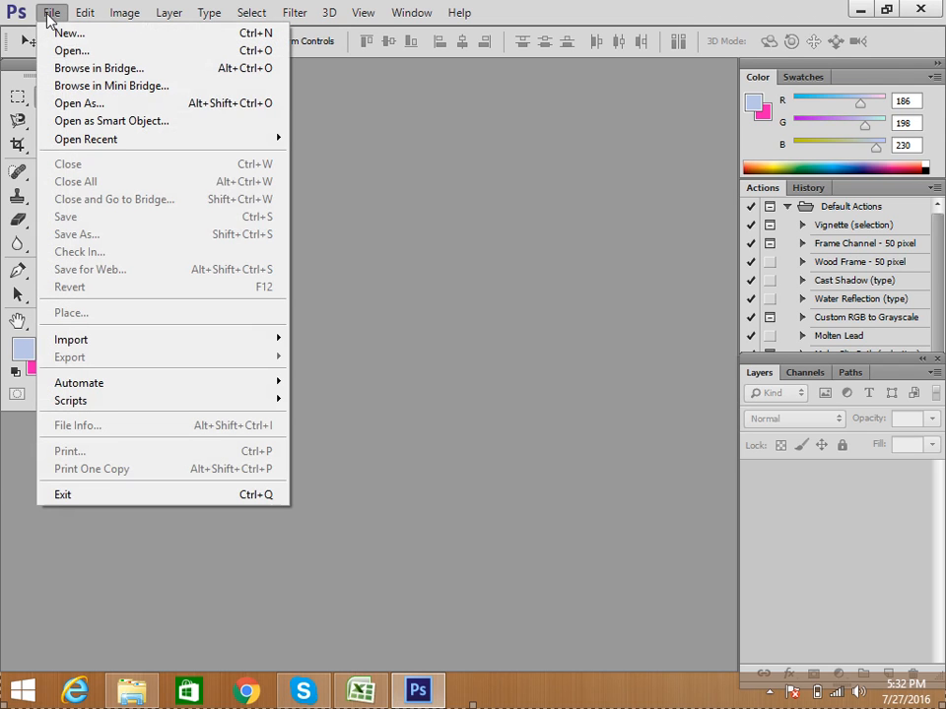
left_click(434, 230)
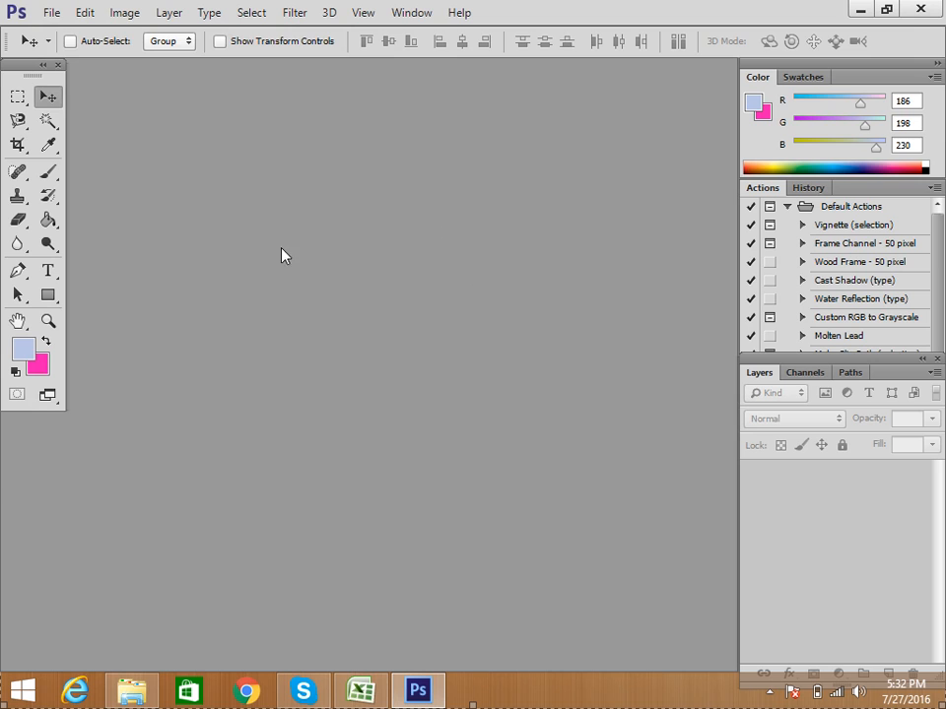
left_click(47, 14)
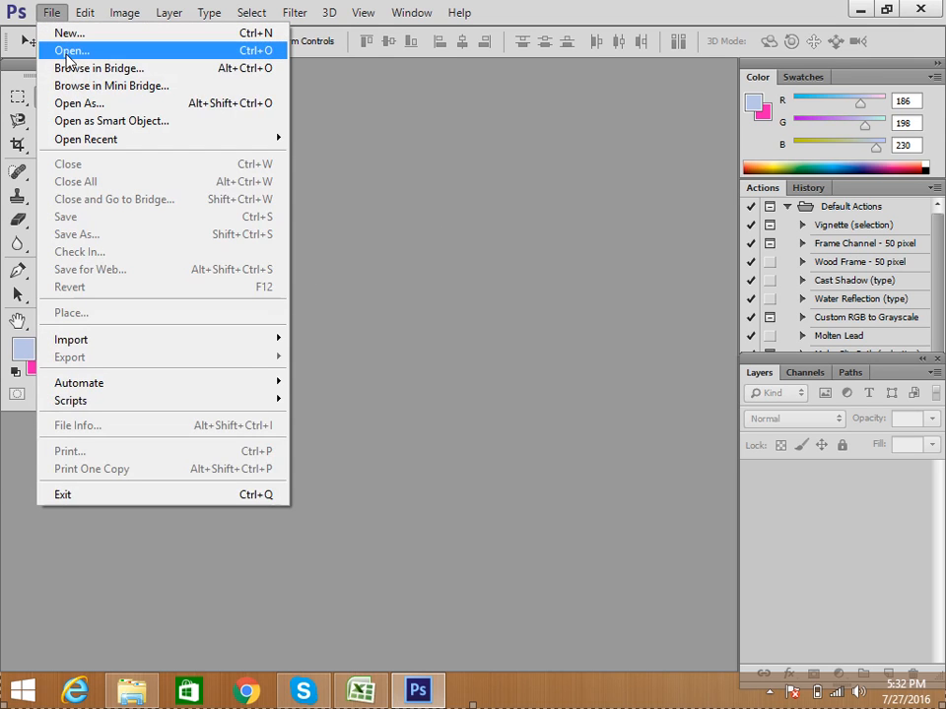
left_click(67, 52)
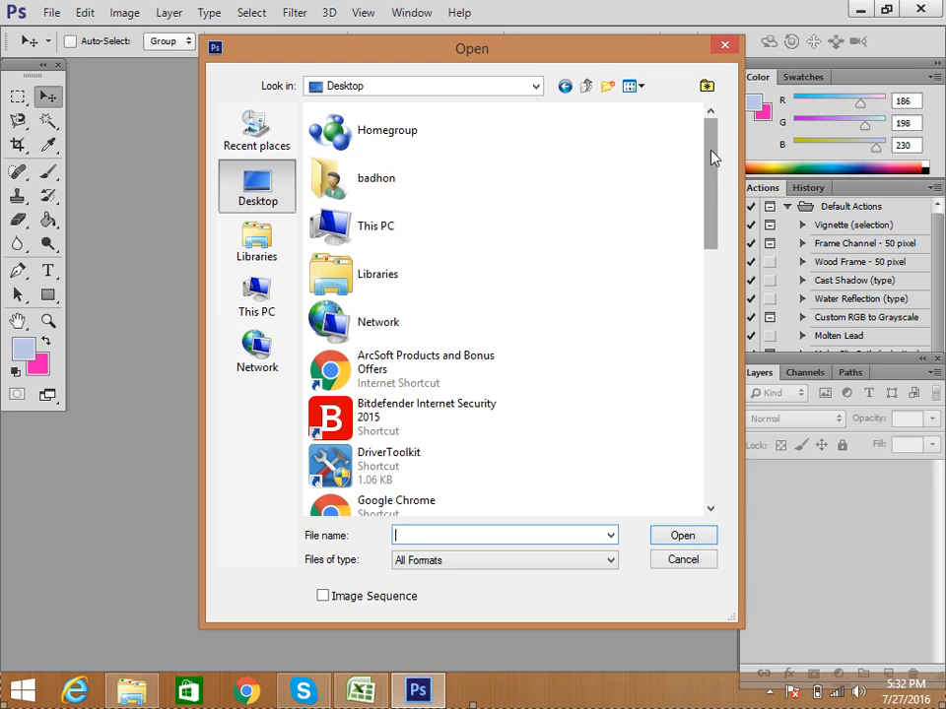
left_click(254, 302)
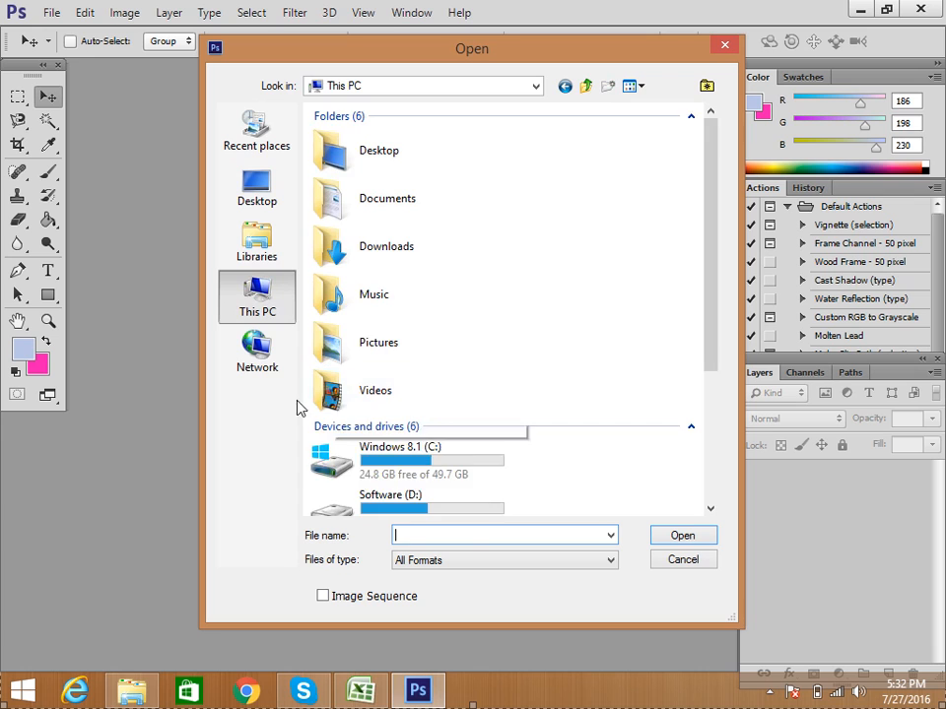
left_click_drag(705, 172, 691, 320)
left_click(417, 345)
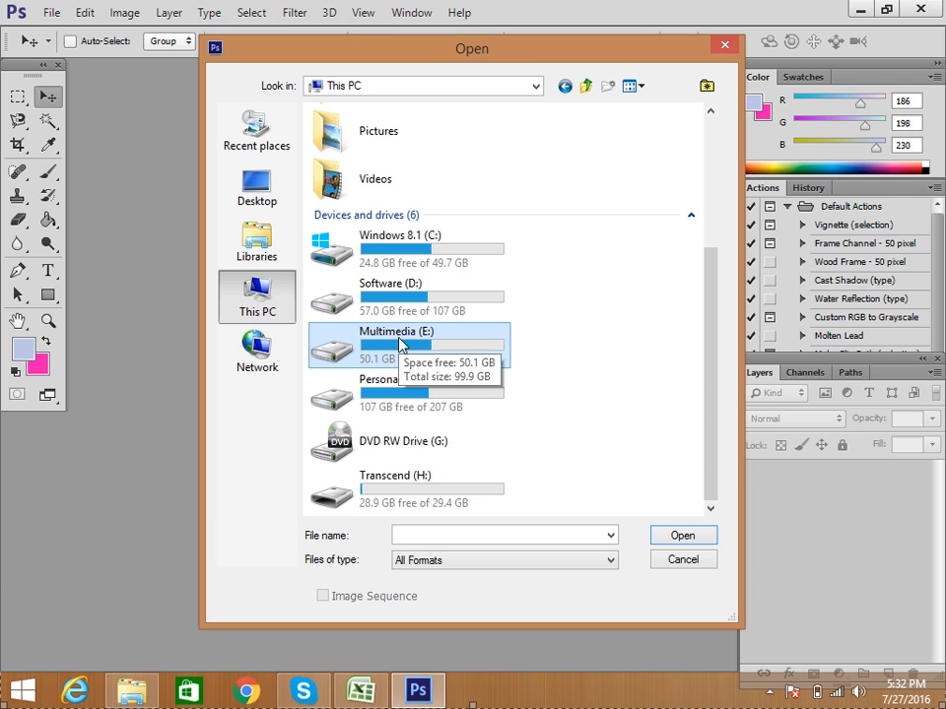
double_click(361, 345)
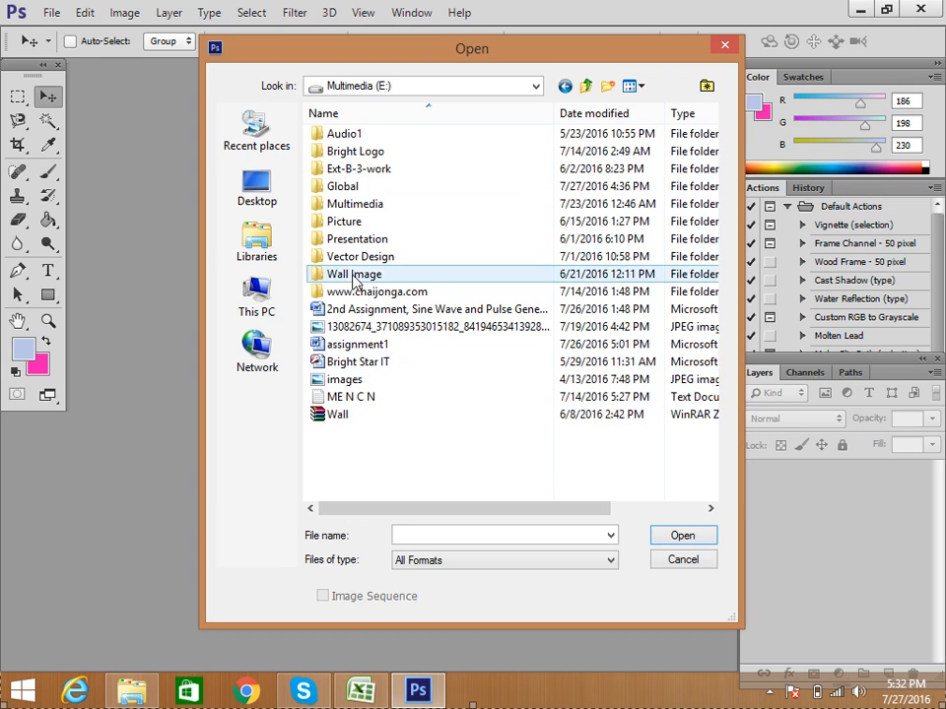
left_click(344, 227)
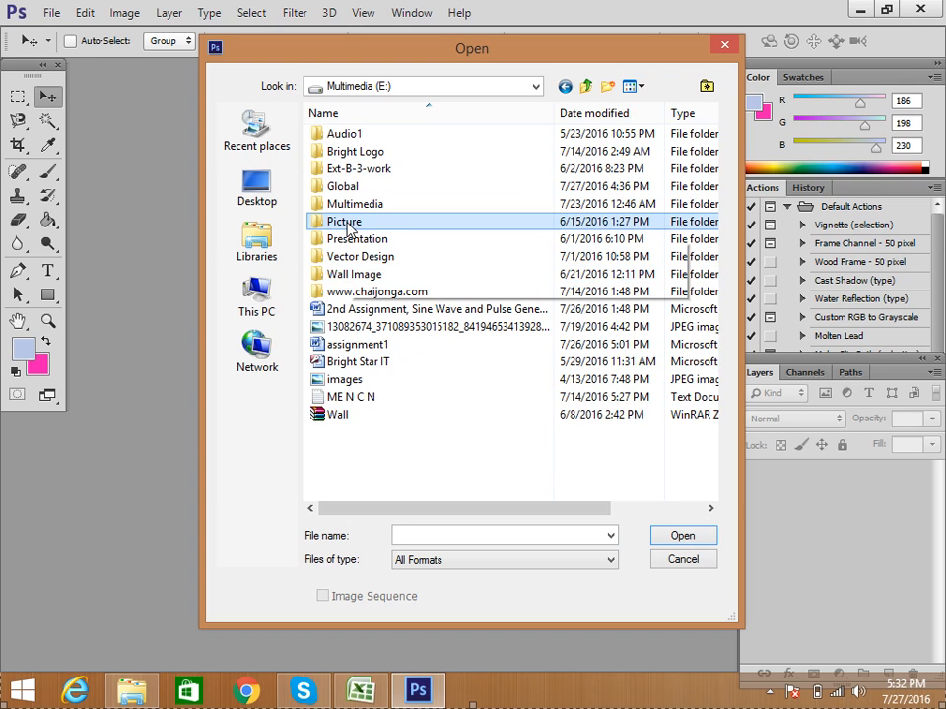
double_click(347, 228)
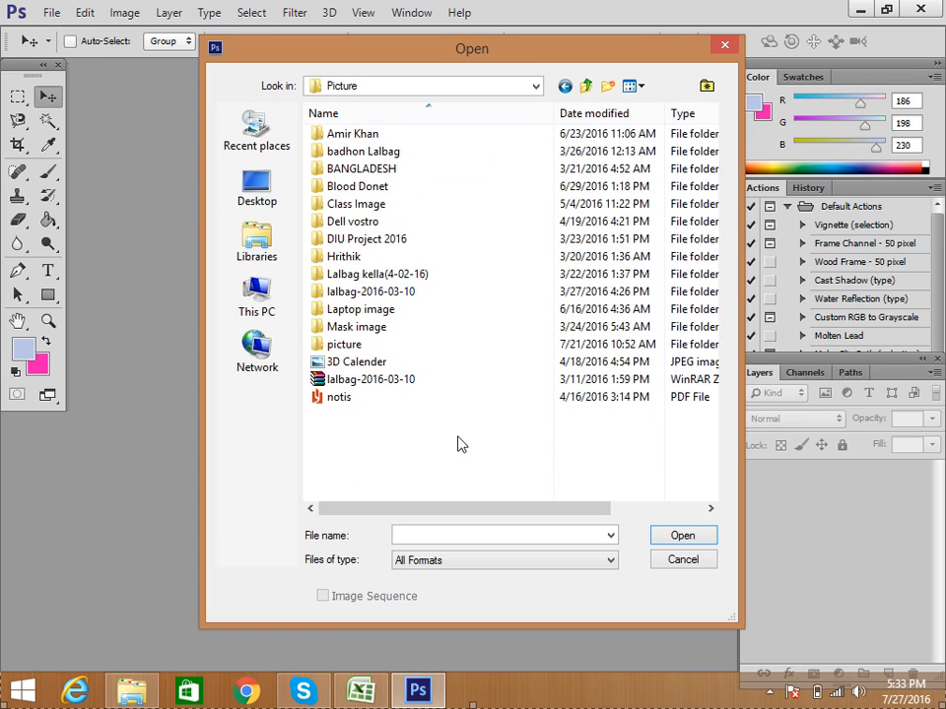
double_click(364, 134)
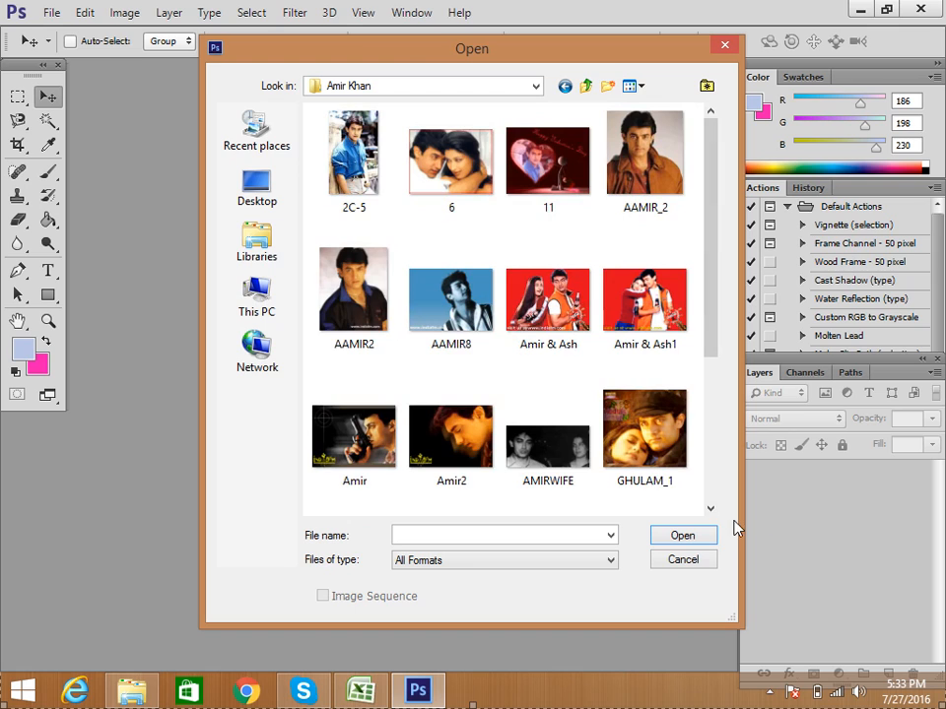
left_click(548, 299)
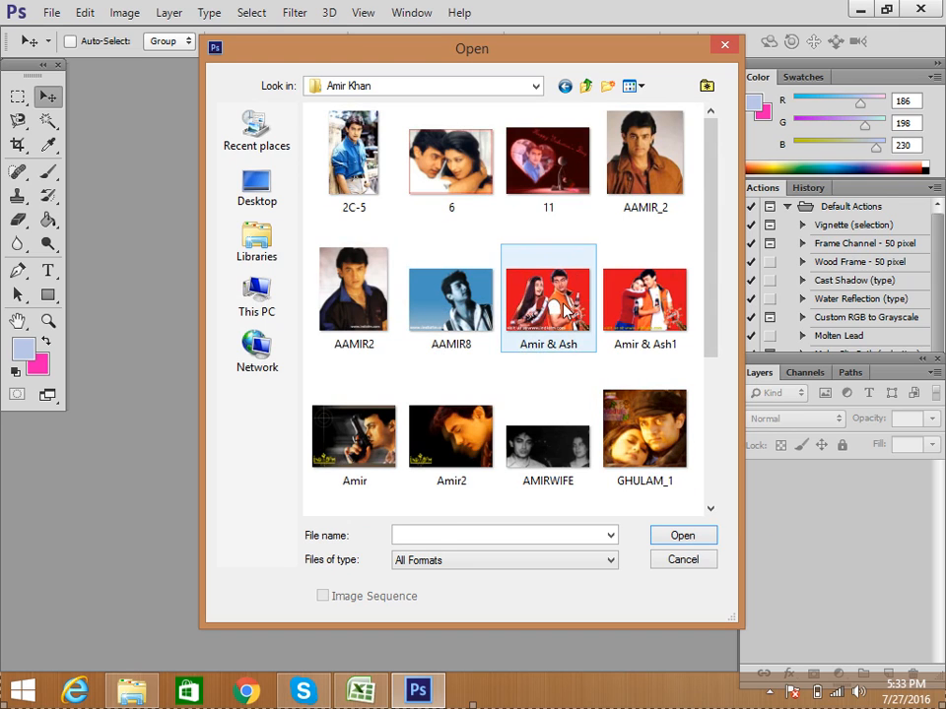
left_click(683, 536)
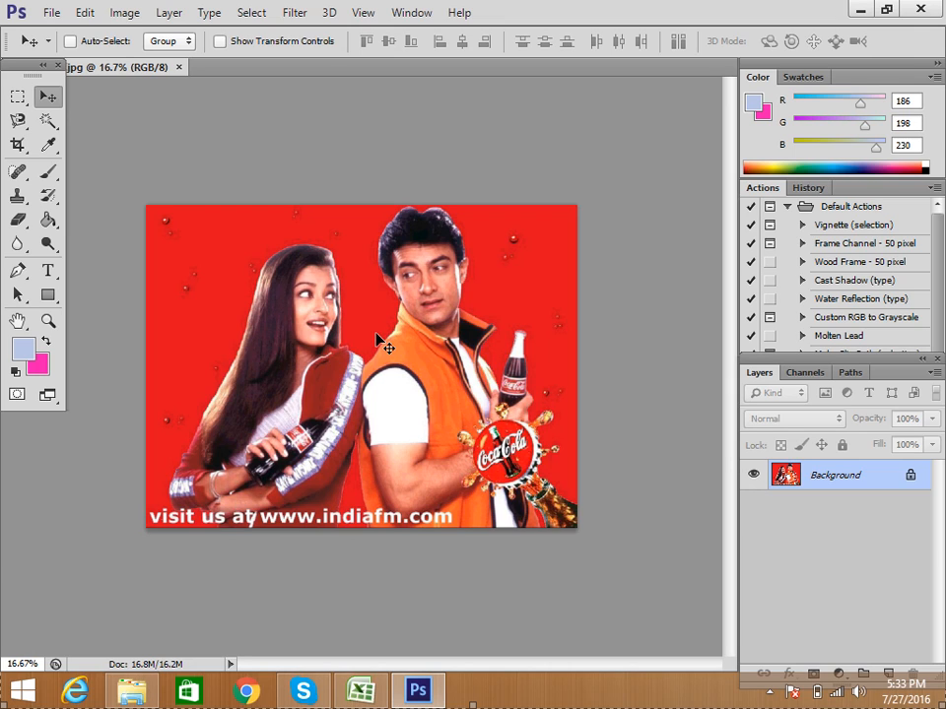
Open the Image Size settings and look at the document width and its available units, keeping Inches.
left_click(124, 13)
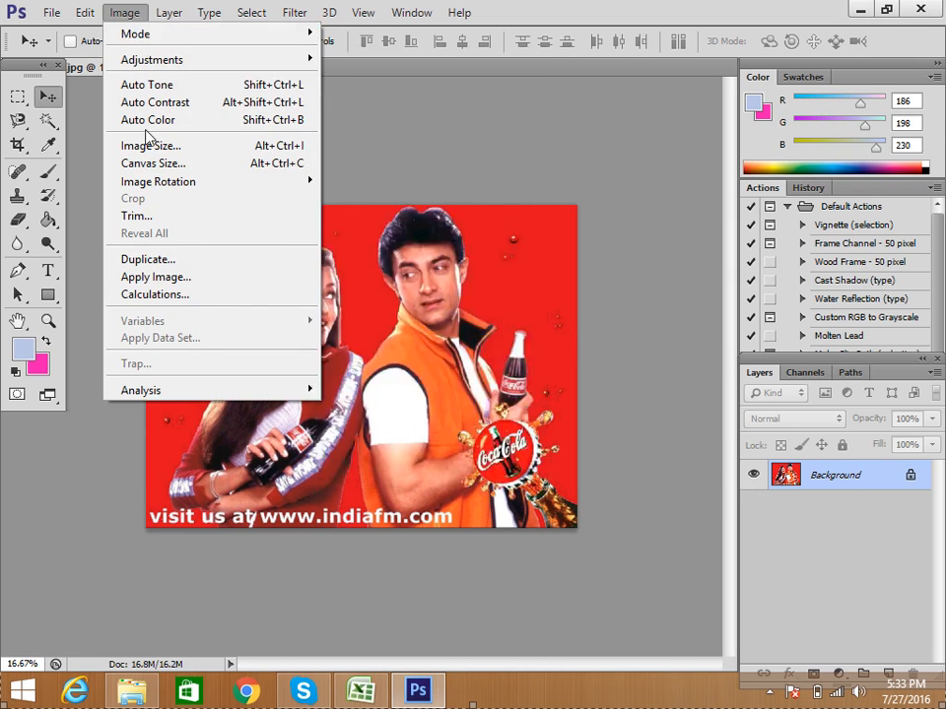
left_click(153, 155)
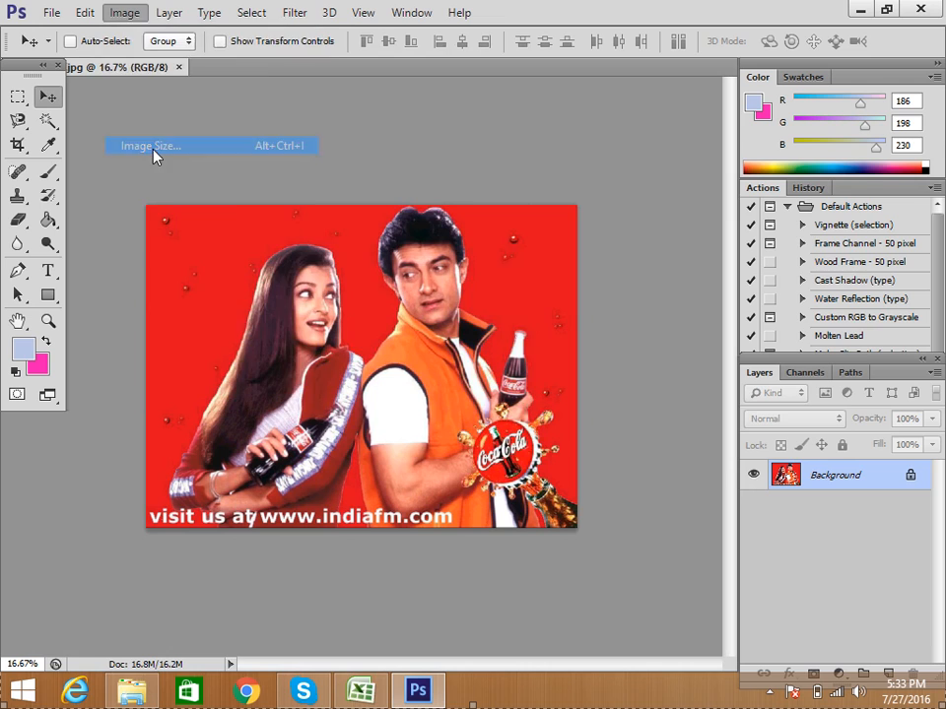
left_click_drag(614, 131, 551, 100)
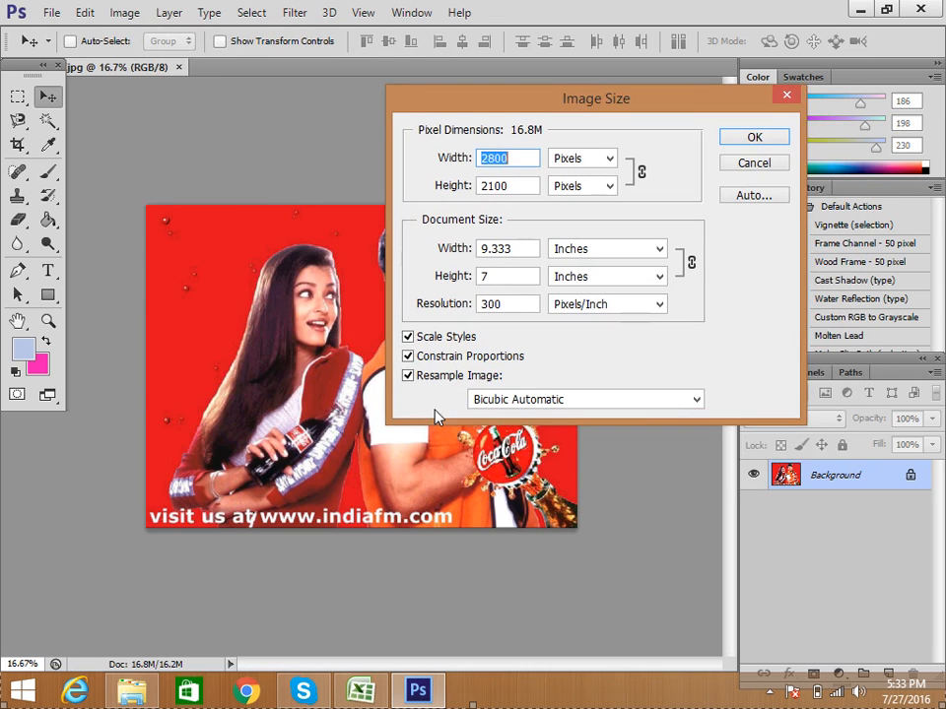
left_click(448, 254)
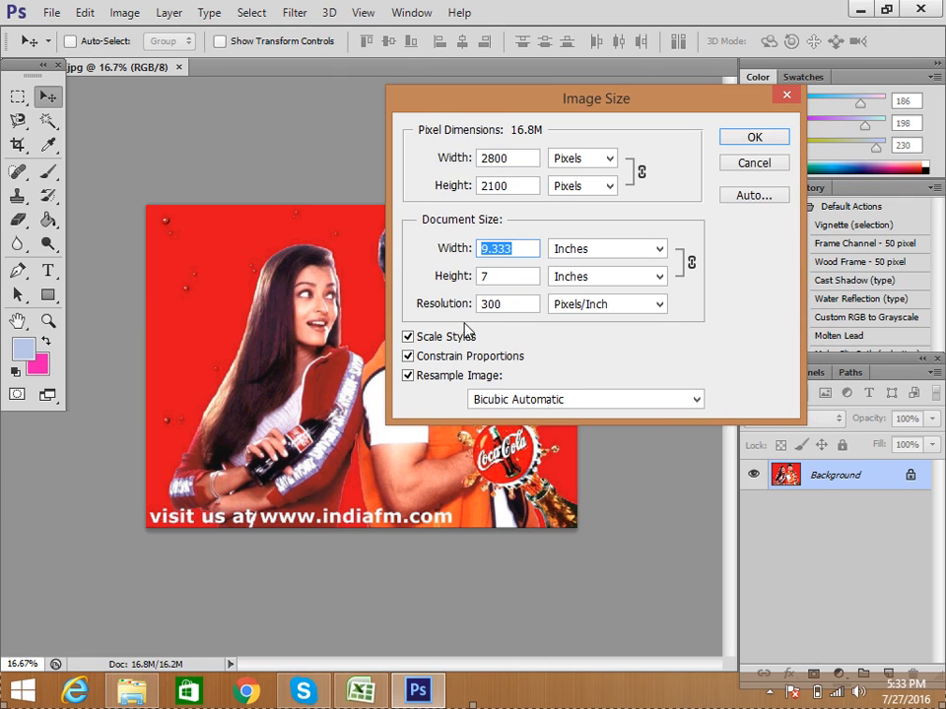
left_click(601, 259)
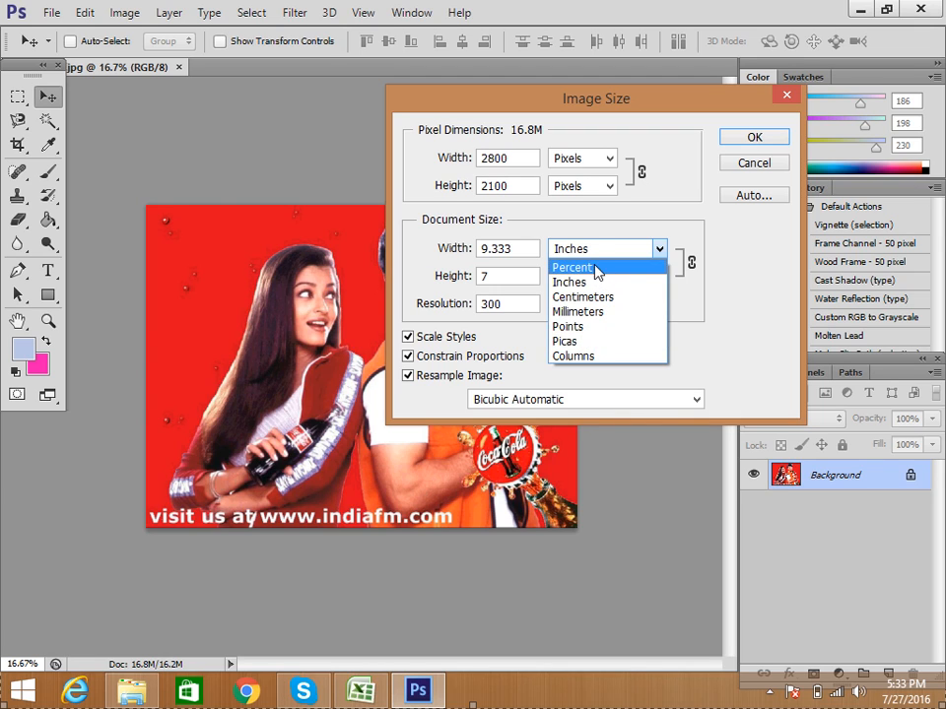
left_click(596, 232)
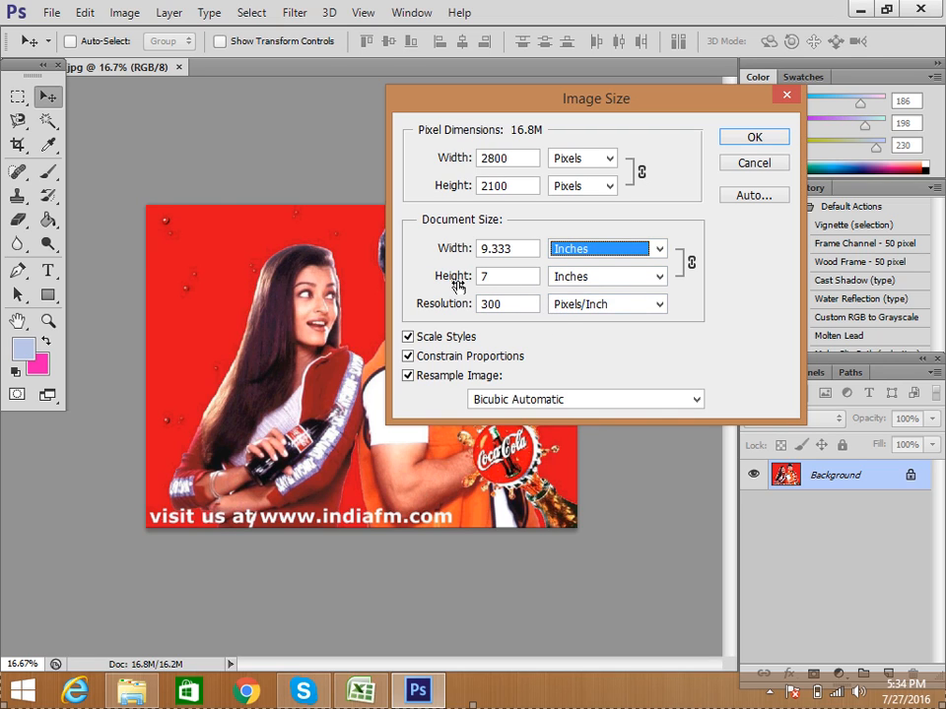
Examine the document height and resolution in the Image Size settings, repositioning the dialog over the image.
double_click(497, 279)
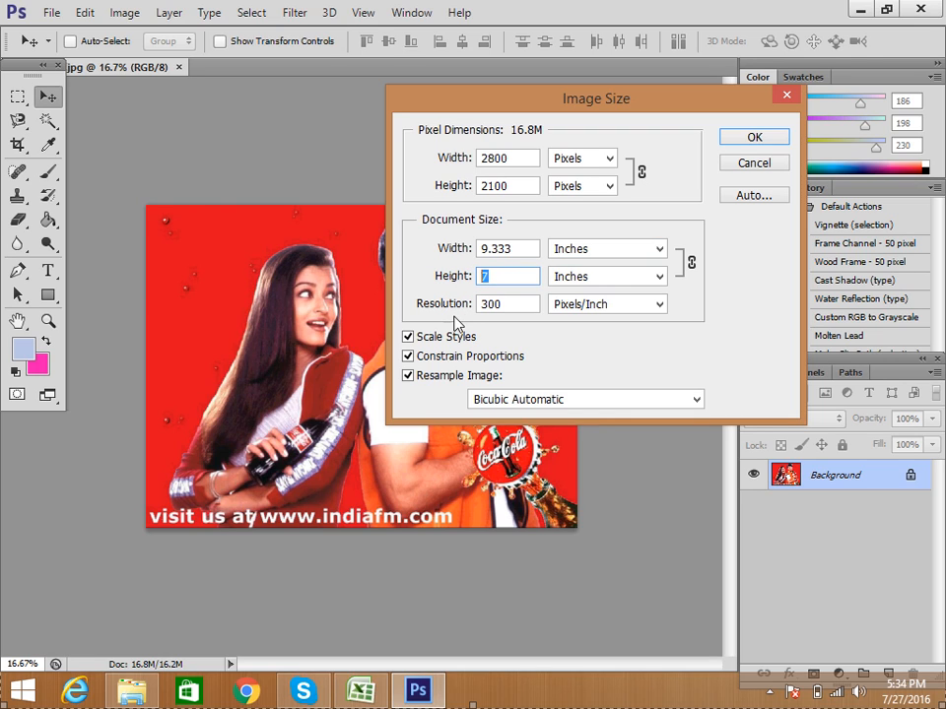
double_click(510, 299)
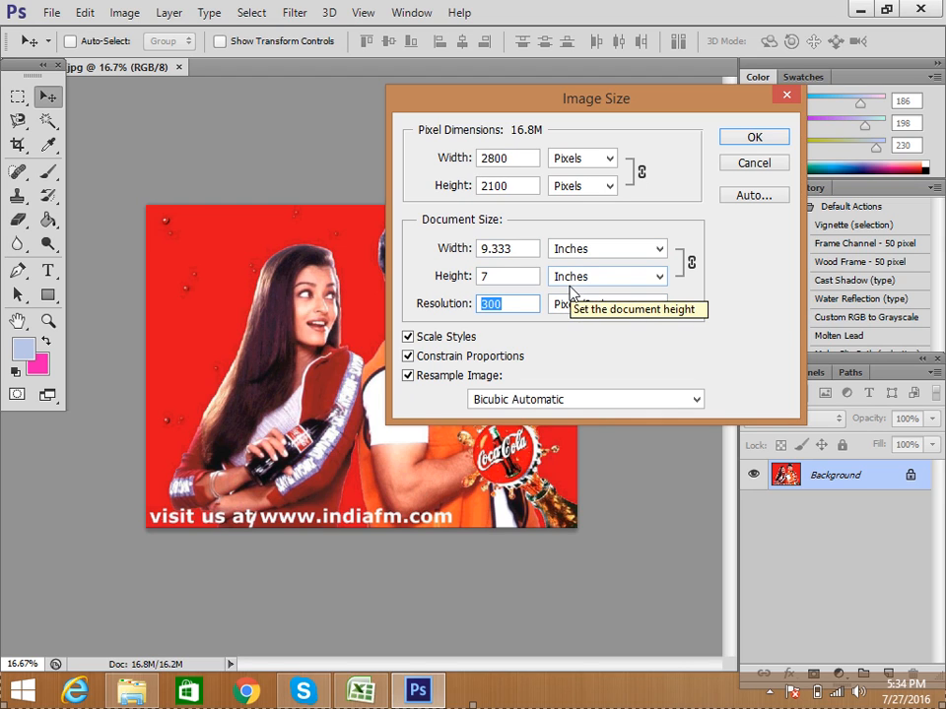
left_click_drag(663, 108, 513, 143)
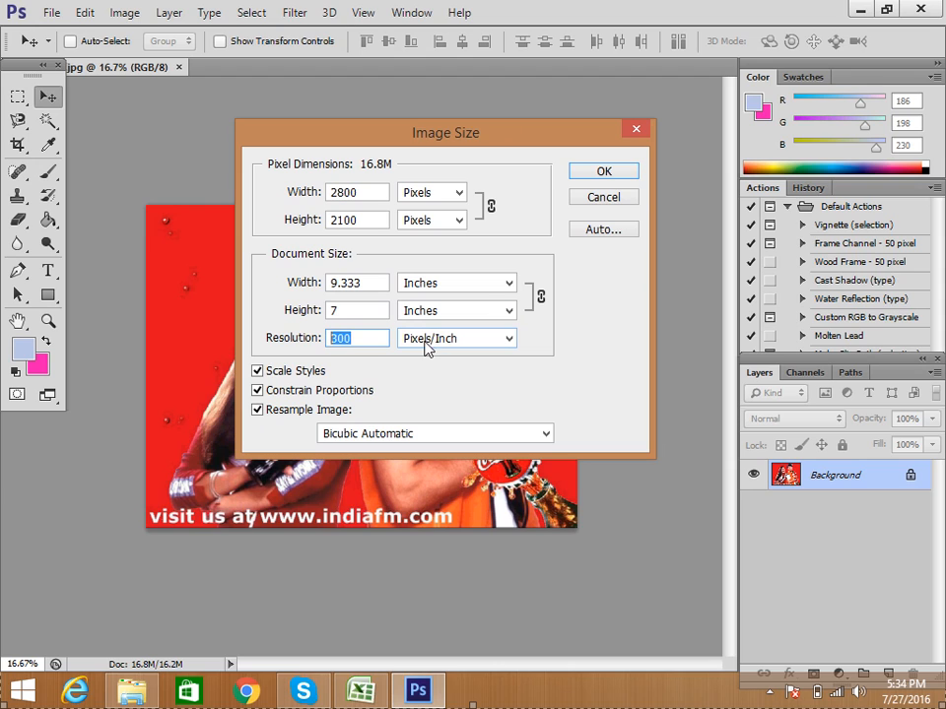
left_click_drag(394, 149, 336, 128)
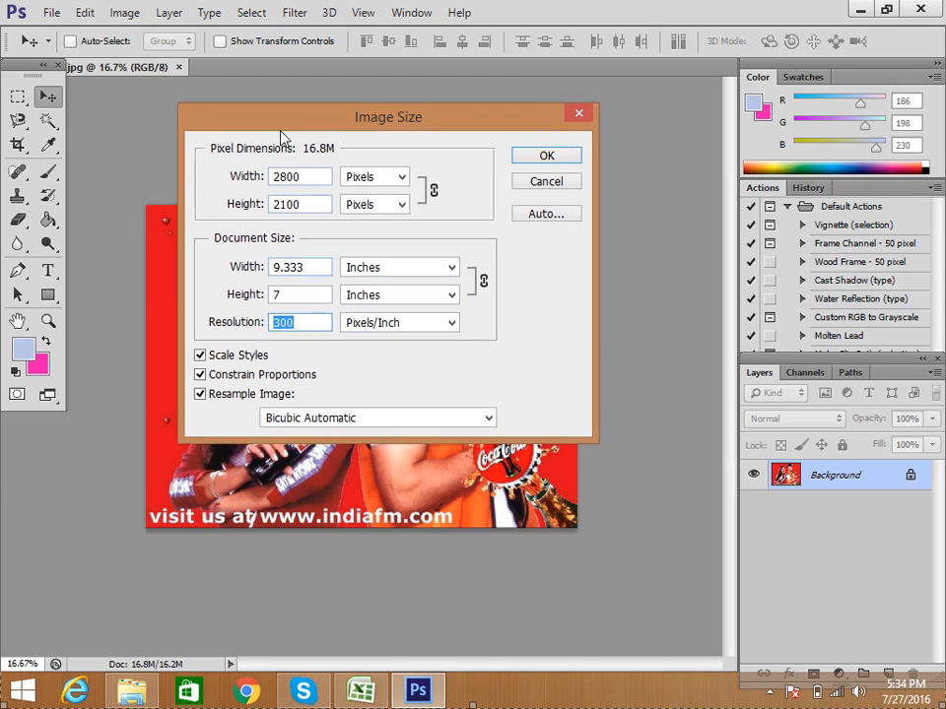
Review the document width, height and resolution in the Image Size settings and accept them.
key("BackSpace")
left_click_drag(309, 268, 239, 264)
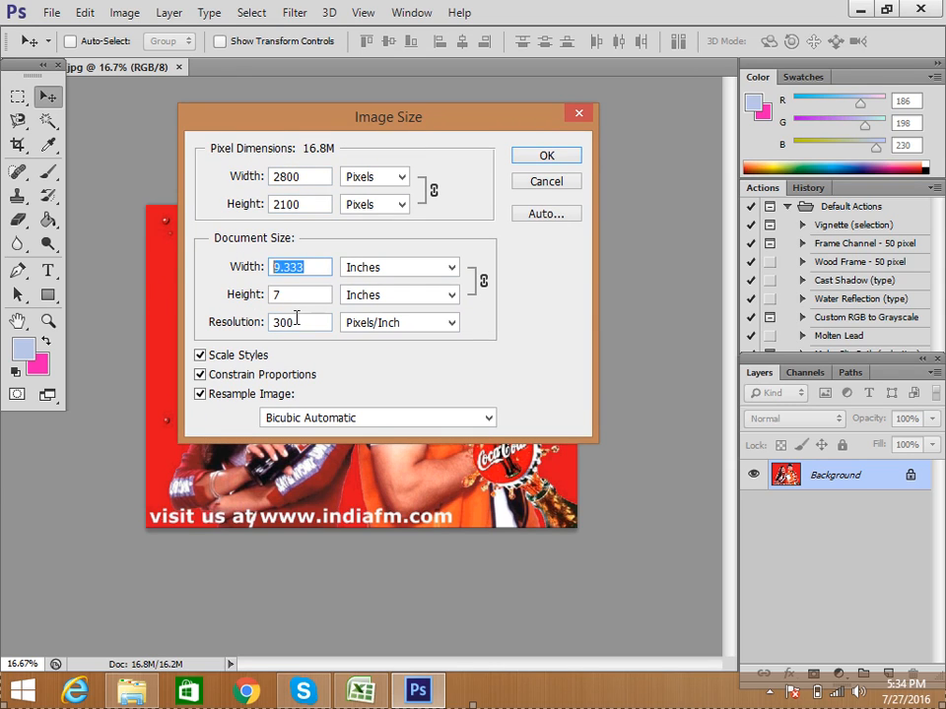
left_click_drag(297, 289, 270, 293)
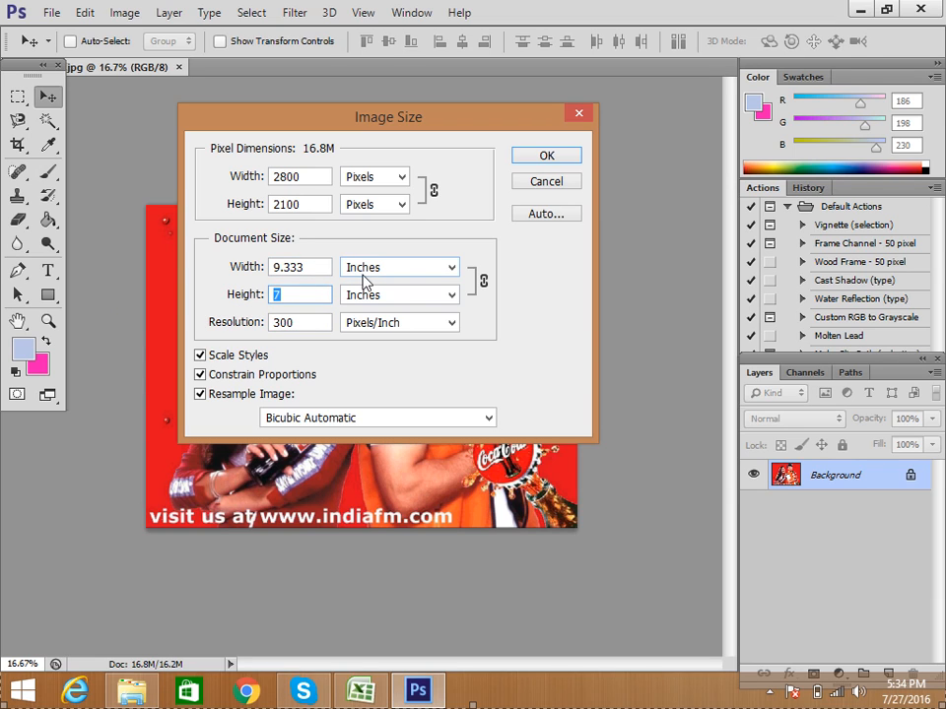
left_click_drag(306, 325, 272, 324)
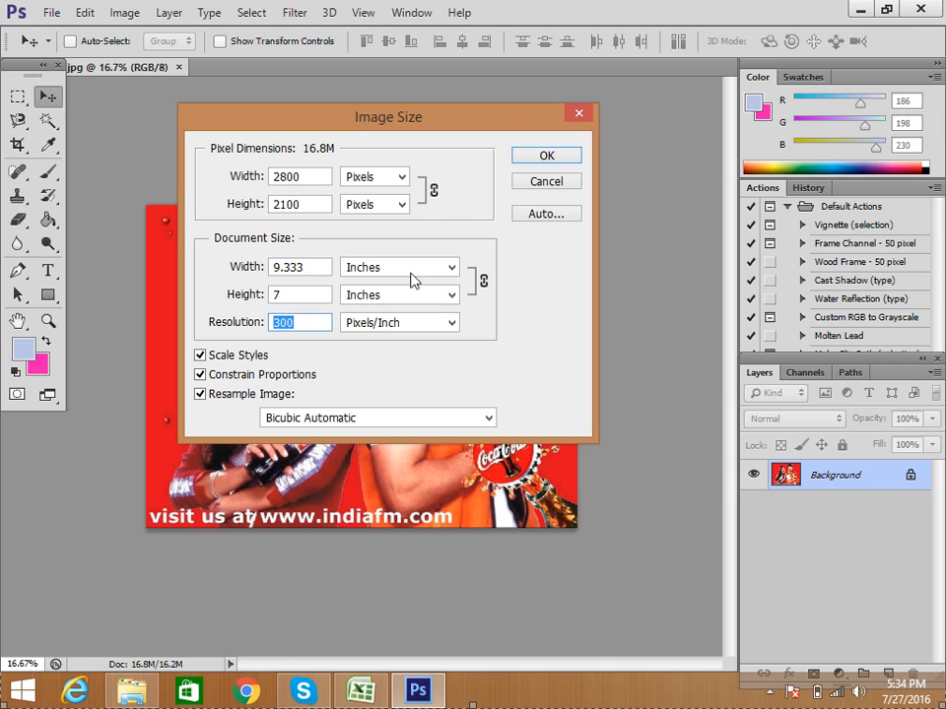
left_click(547, 158)
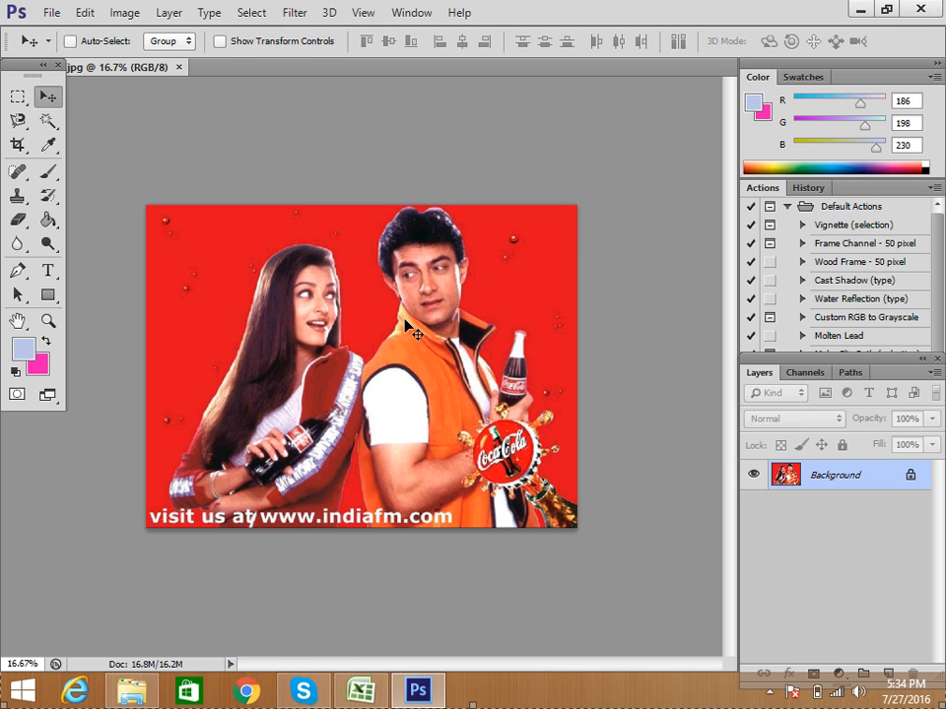
Zoom the image in and out to compare its display size, ending at 25% magnification.
key("ctrl+plus")
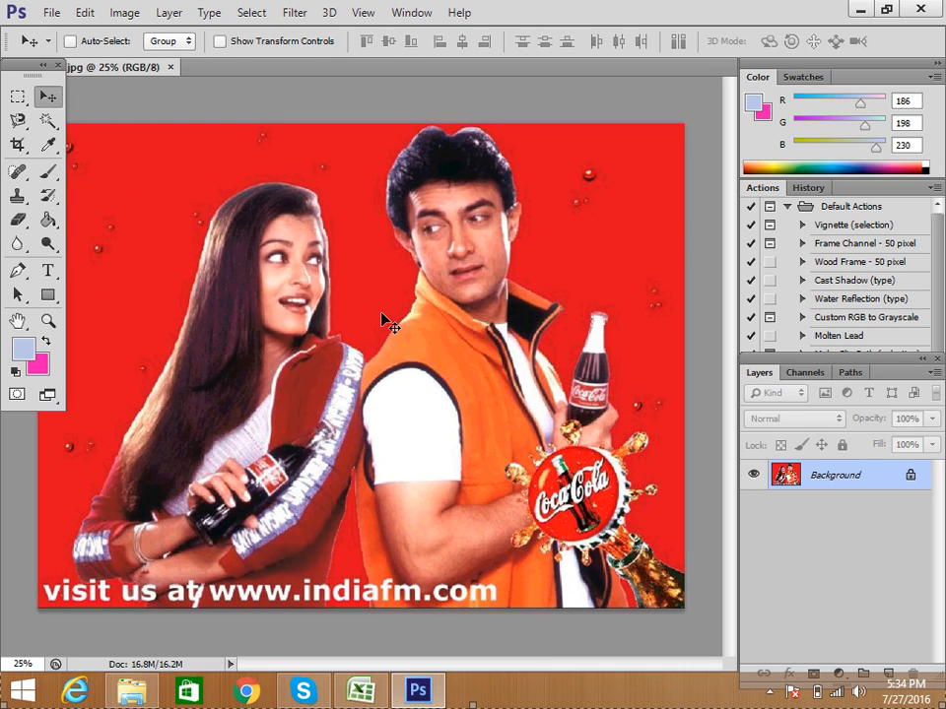
key("ctrl+minus")
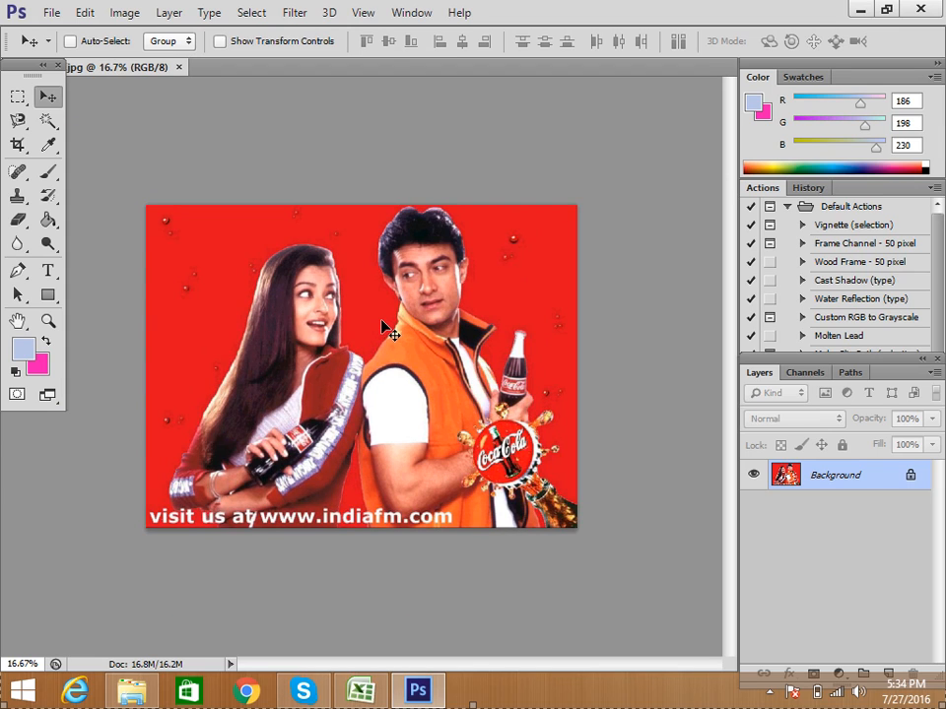
key("ctrl+plus")
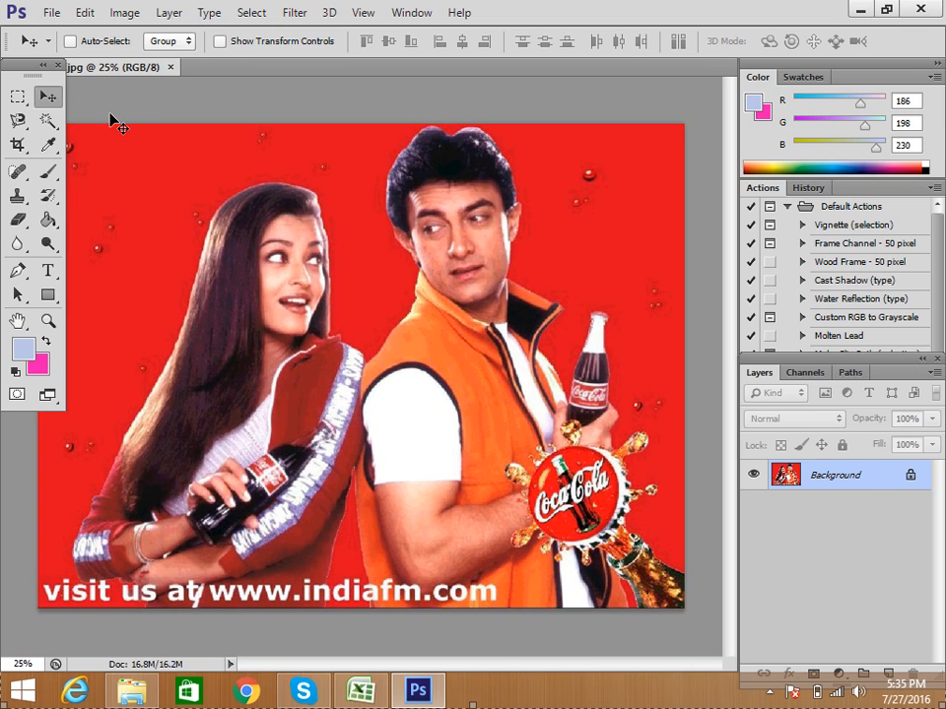
left_click(49, 14)
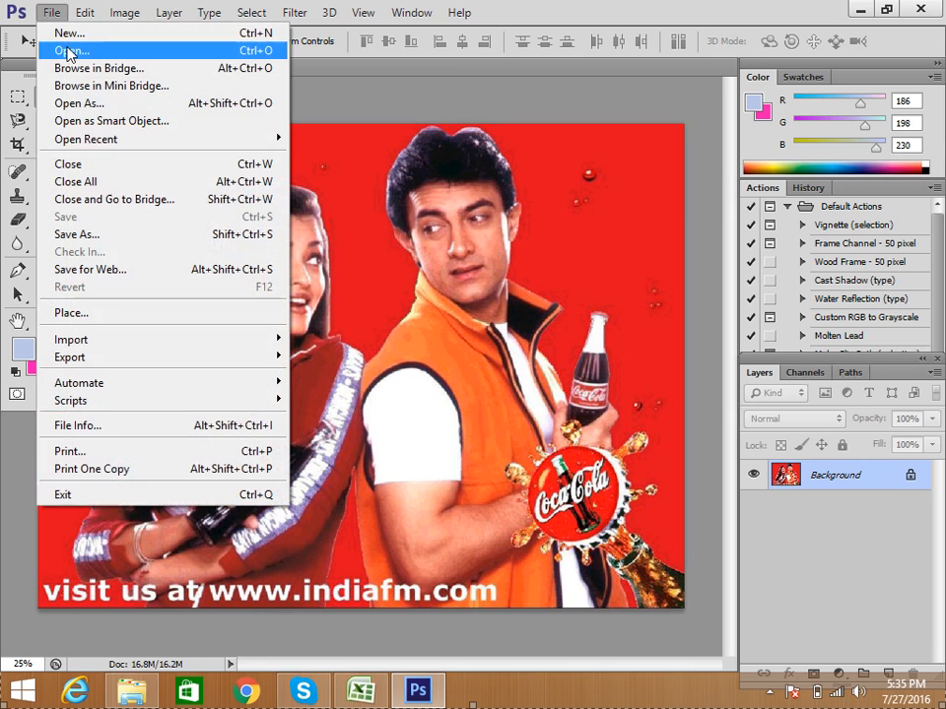
left_click(83, 37)
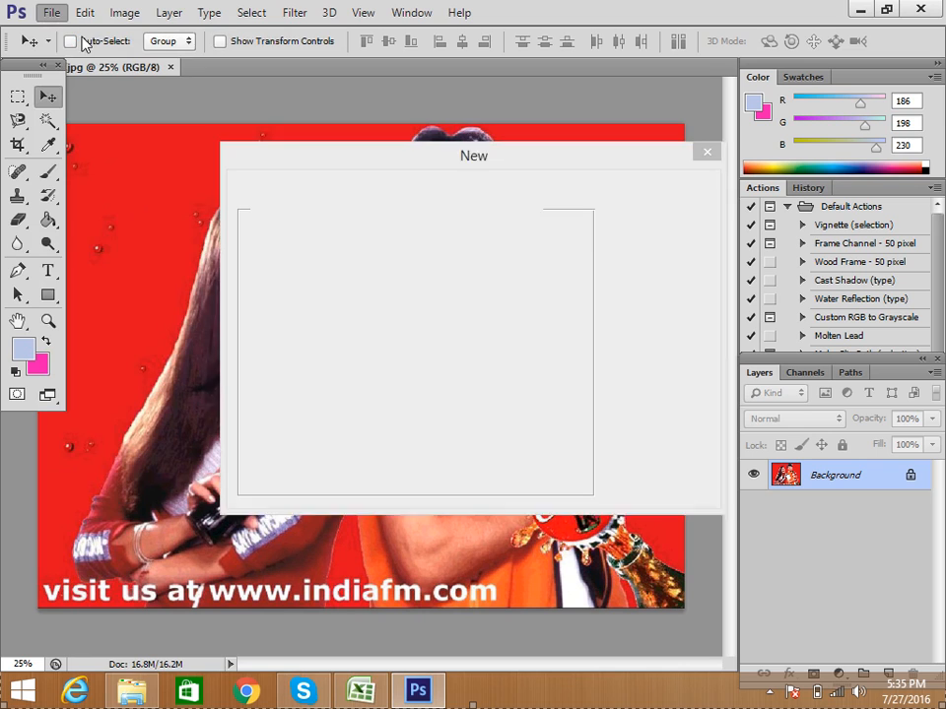
left_click_drag(518, 167, 406, 135)
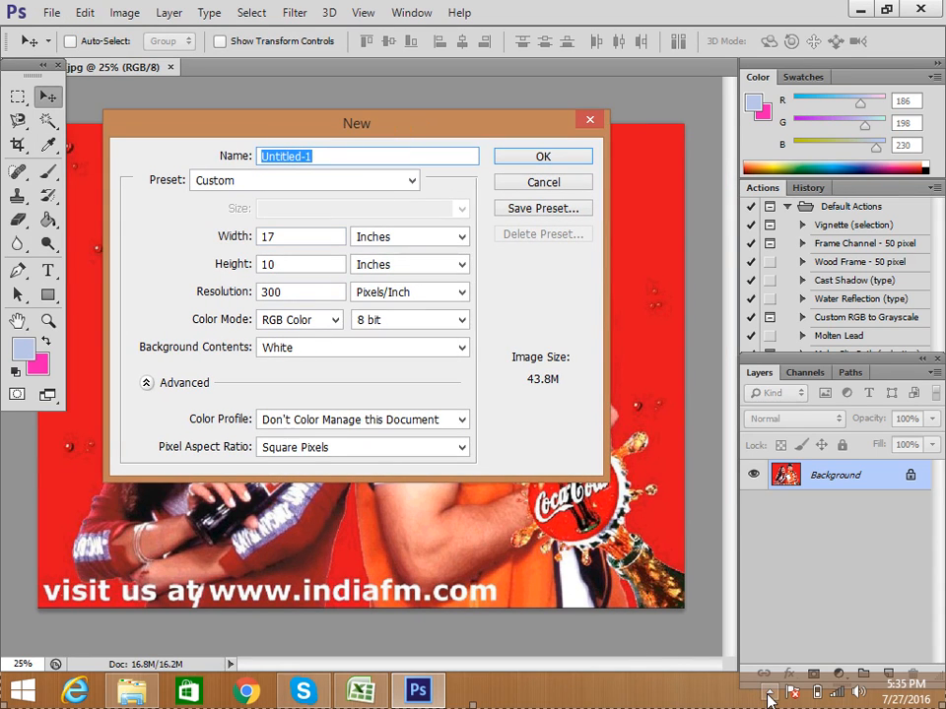
left_click(769, 692)
right_click(798, 542)
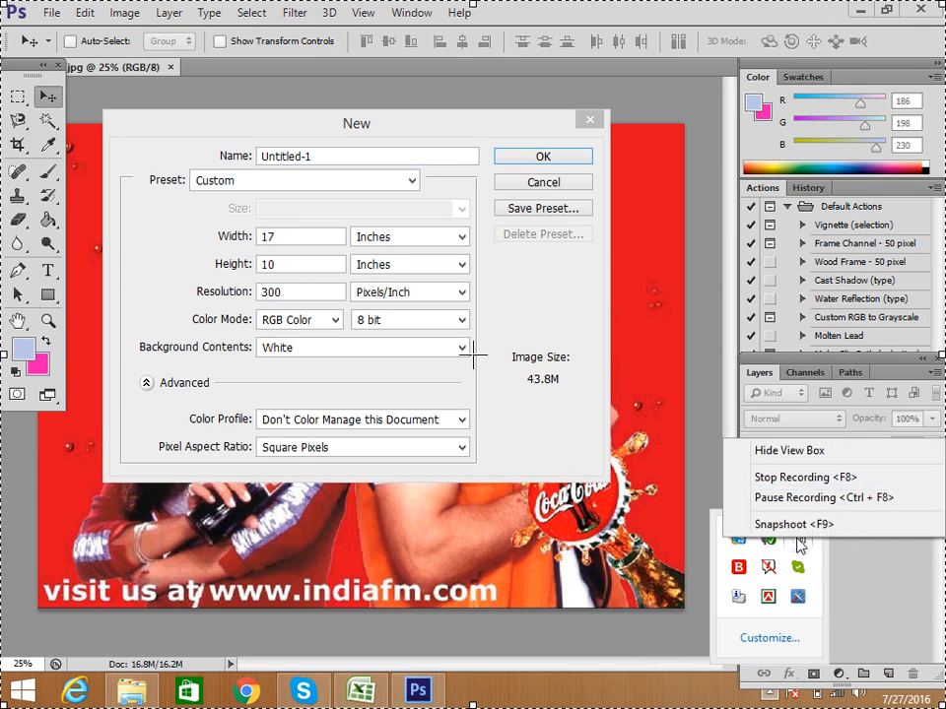
left_click(789, 498)
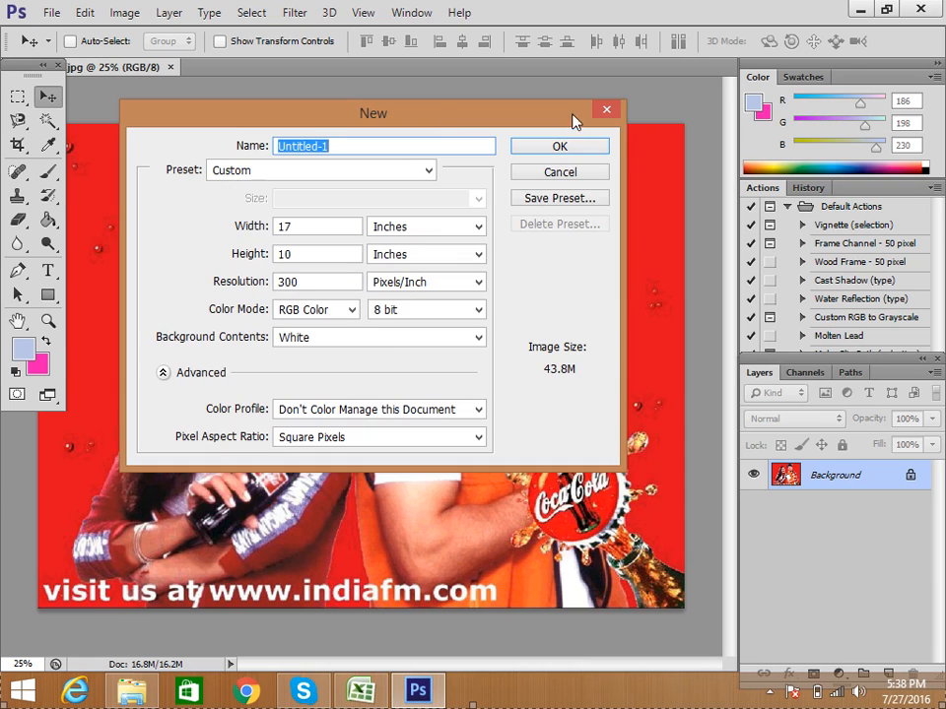
left_click(605, 116)
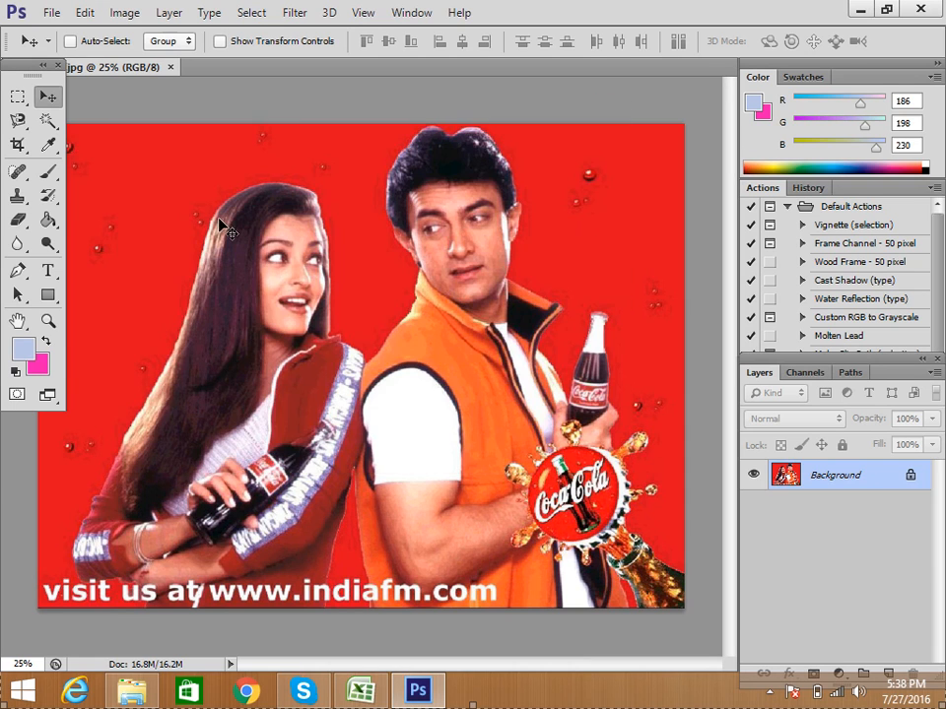
Start a new document and set its width to 8 inches, keeping the Custom preset and the 10-inch height.
left_click(49, 13)
left_click(71, 33)
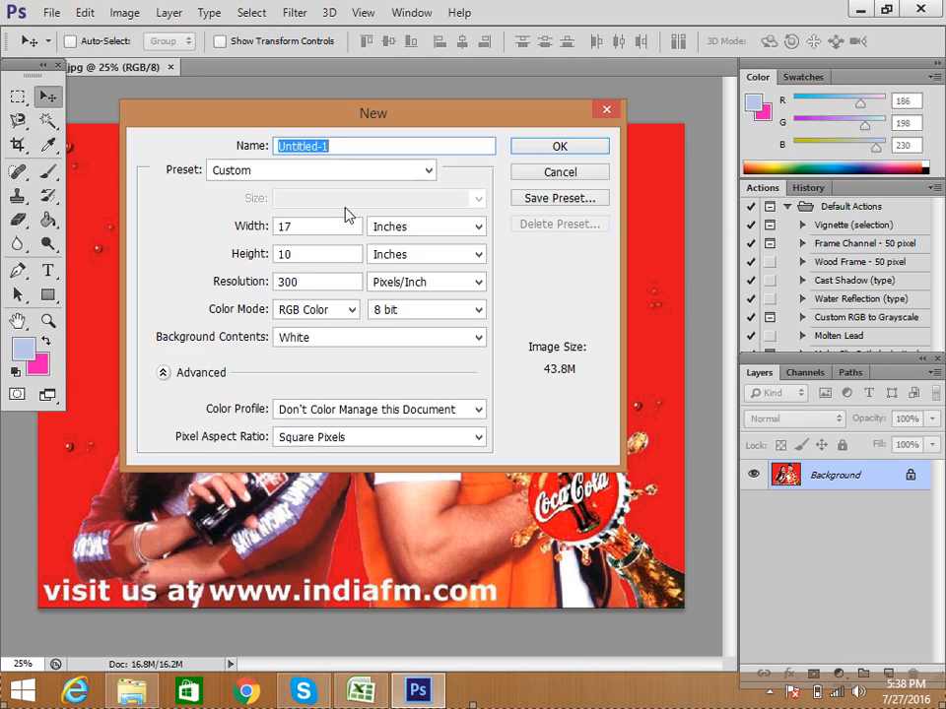
left_click_drag(423, 119, 411, 133)
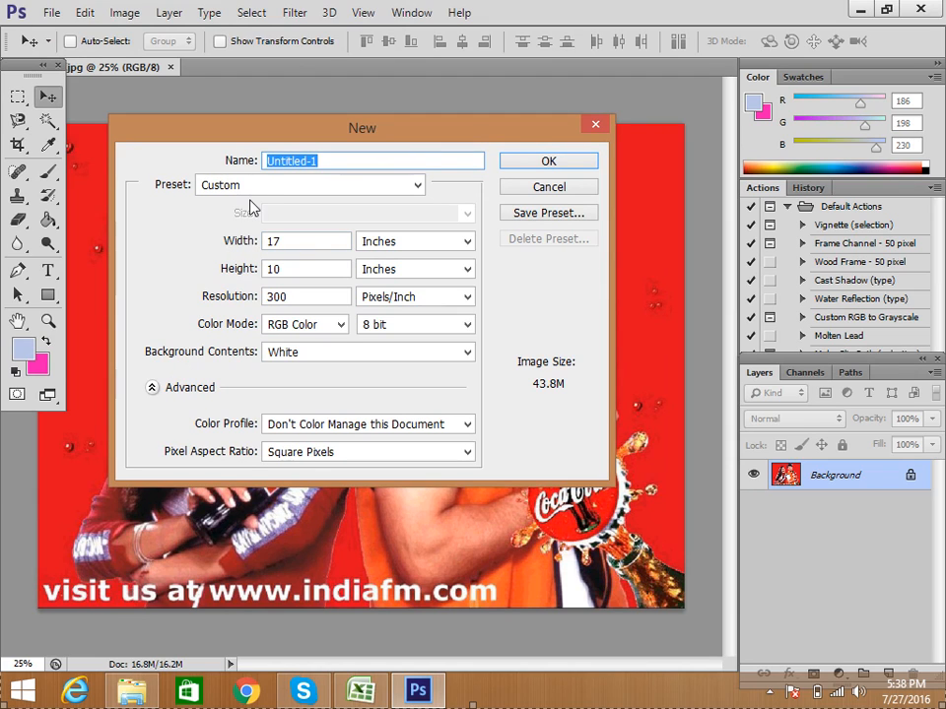
left_click_drag(289, 268, 261, 242)
double_click(276, 269)
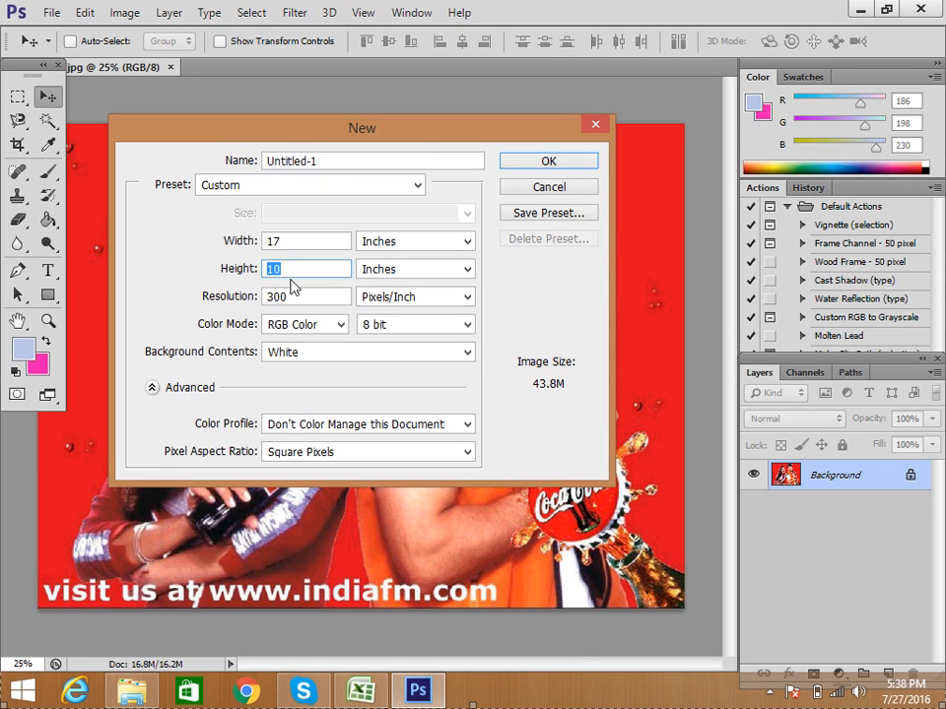
double_click(261, 240)
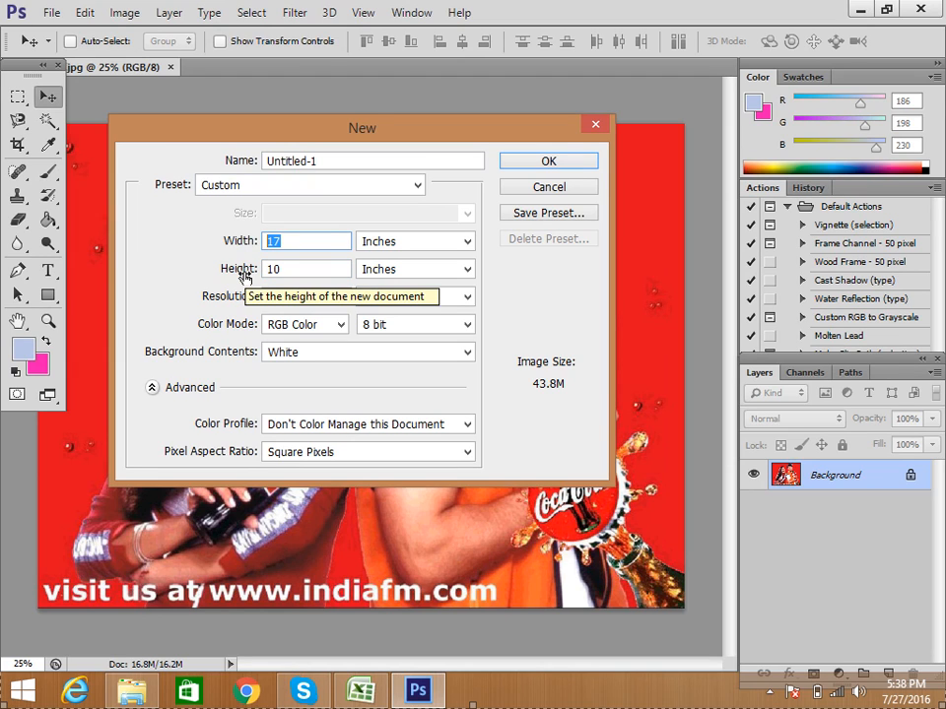
type("8")
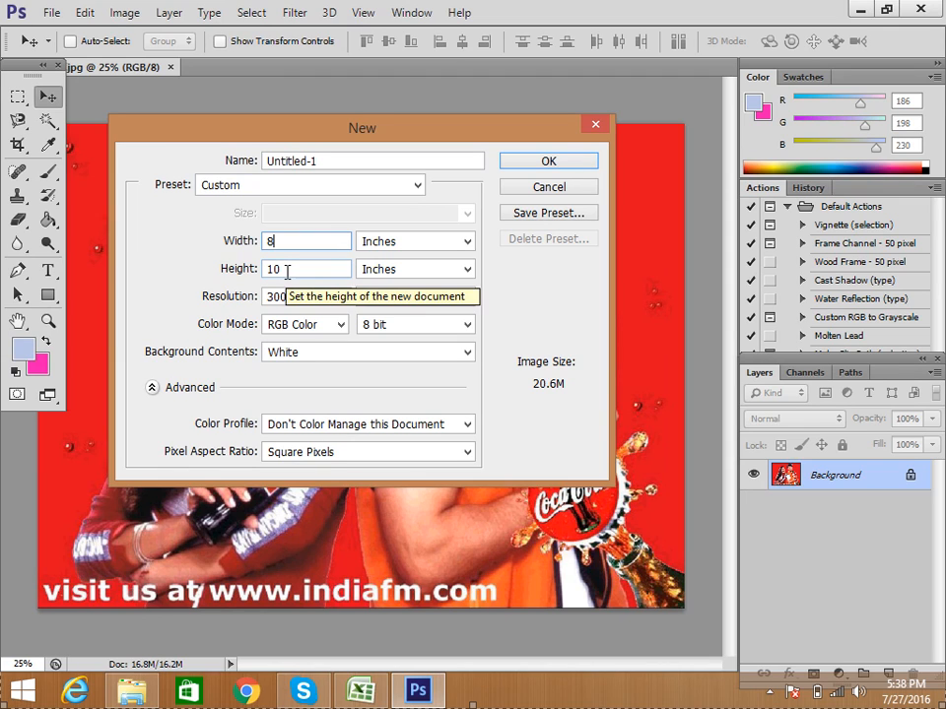
key("Tab")
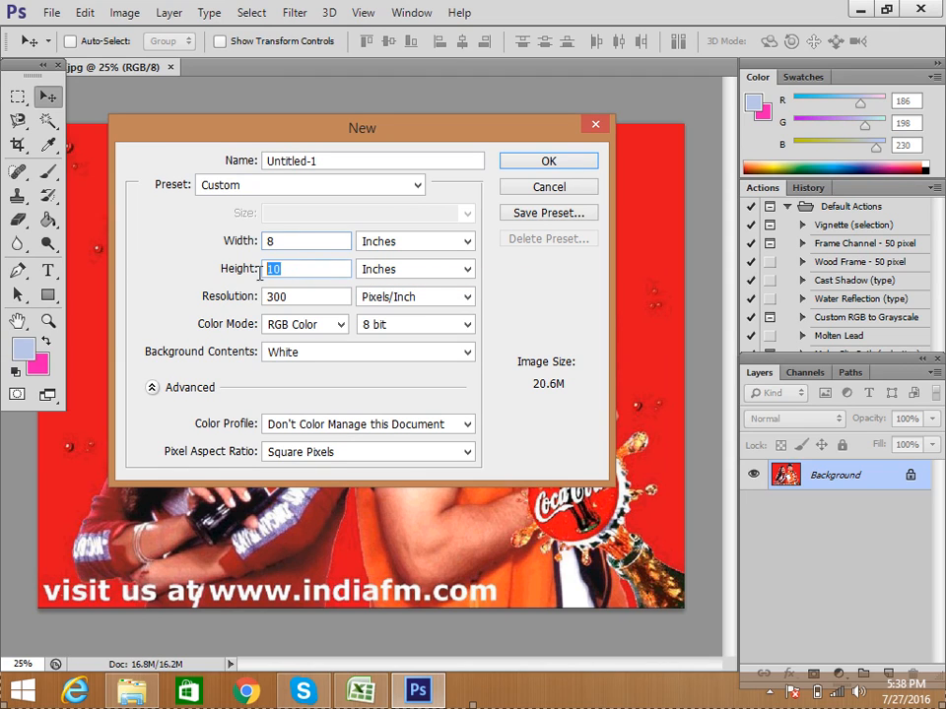
left_click(418, 186)
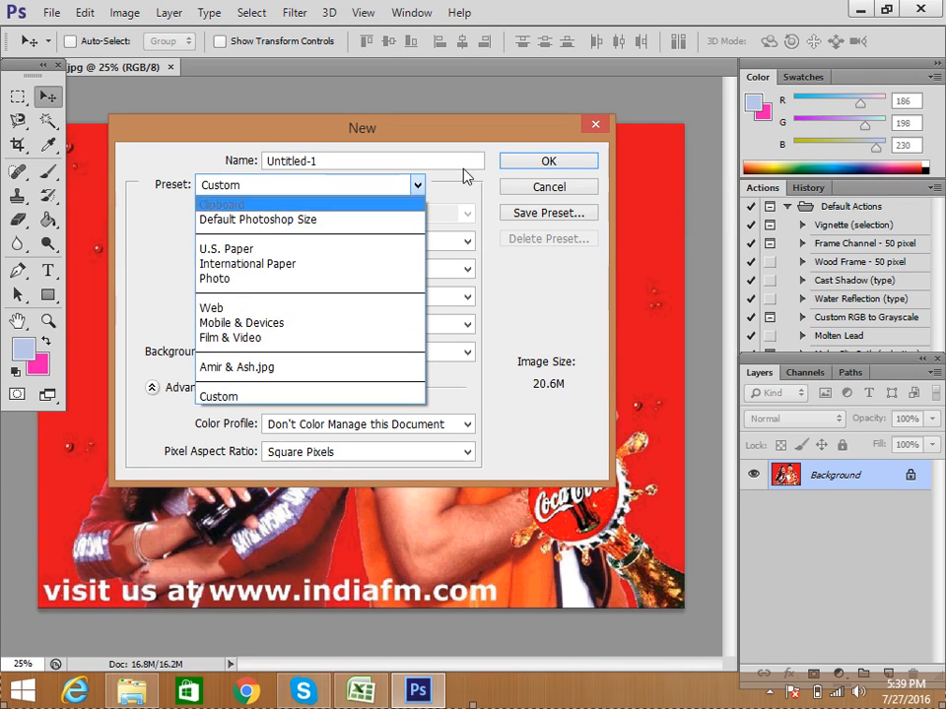
left_click(380, 187)
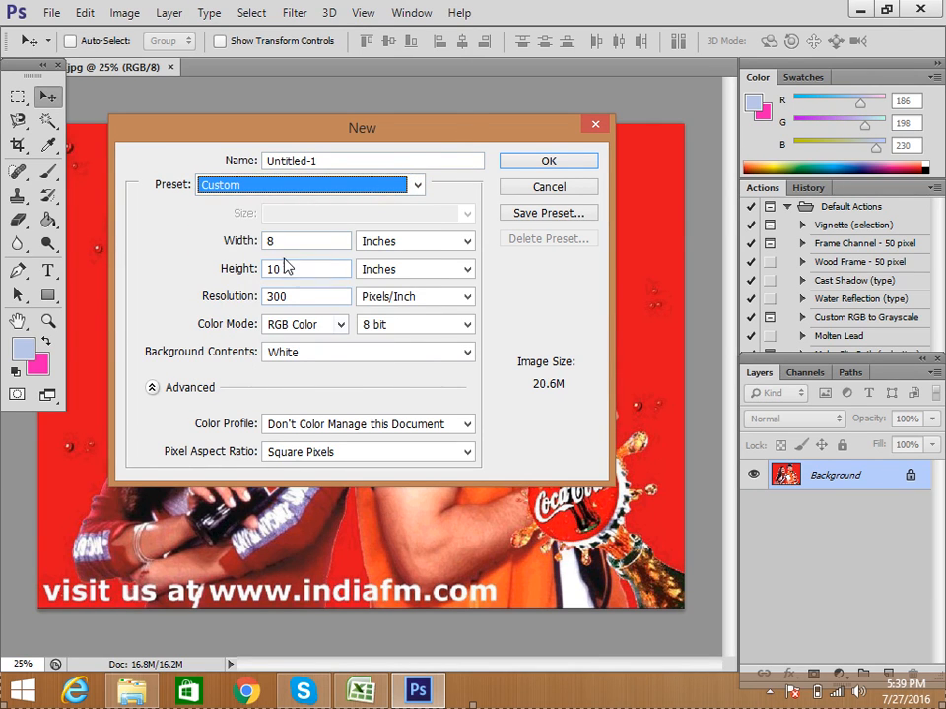
Compare the new document's width and height in Pixels and Inches by switching the width unit, ending on Inches.
left_click(388, 246)
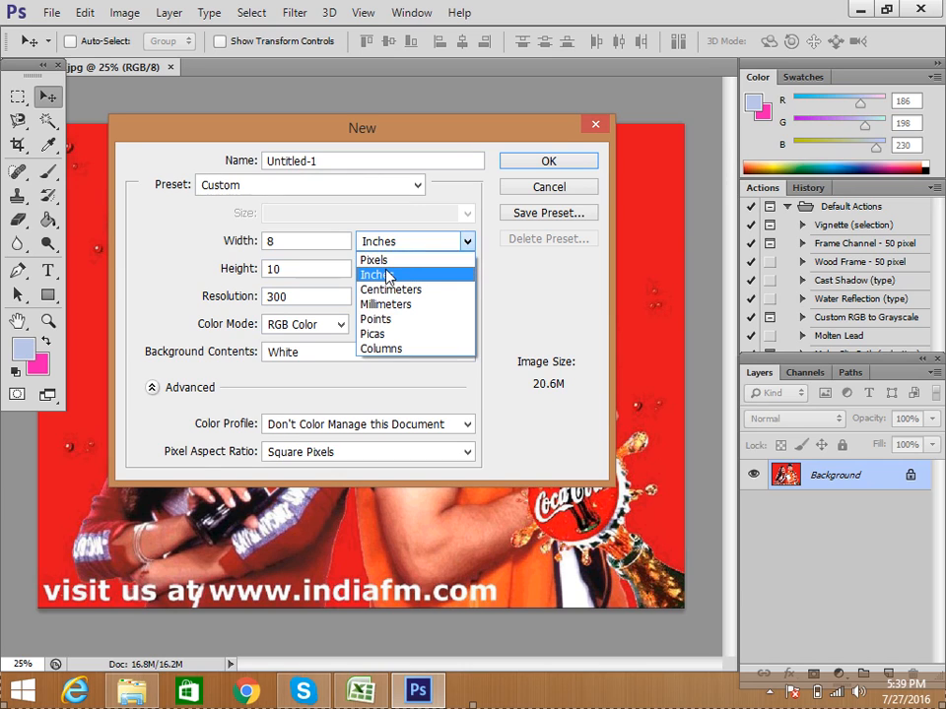
left_click(374, 260)
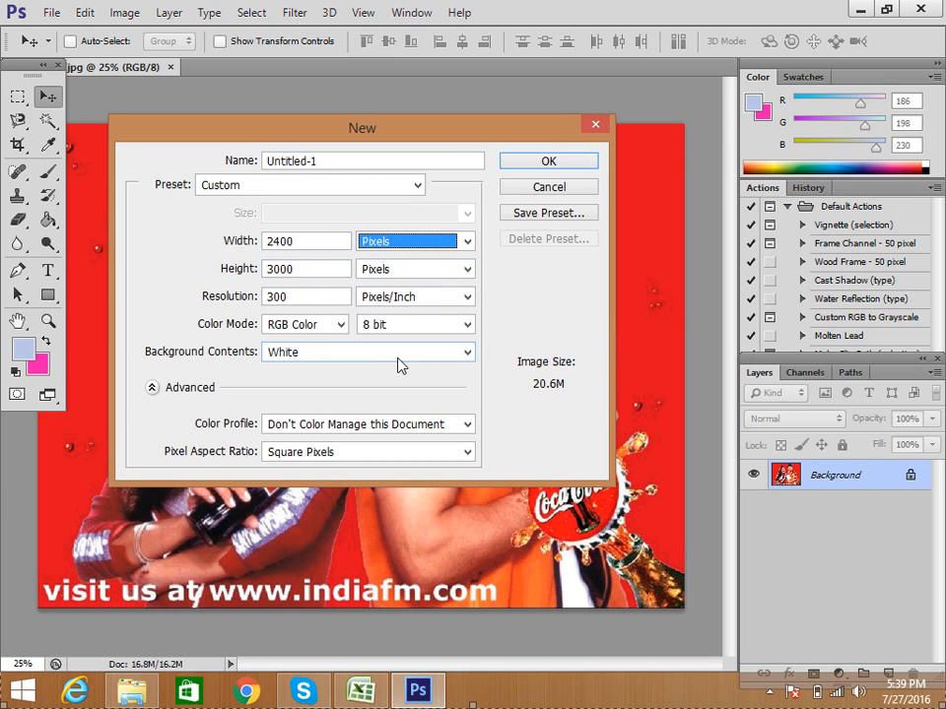
left_click(384, 245)
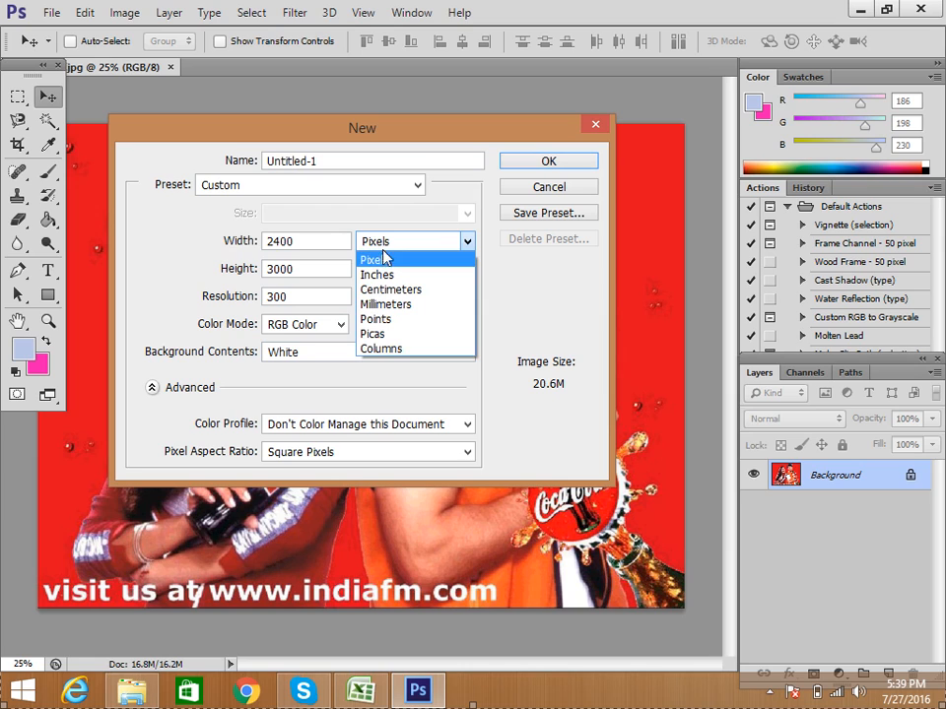
left_click(384, 278)
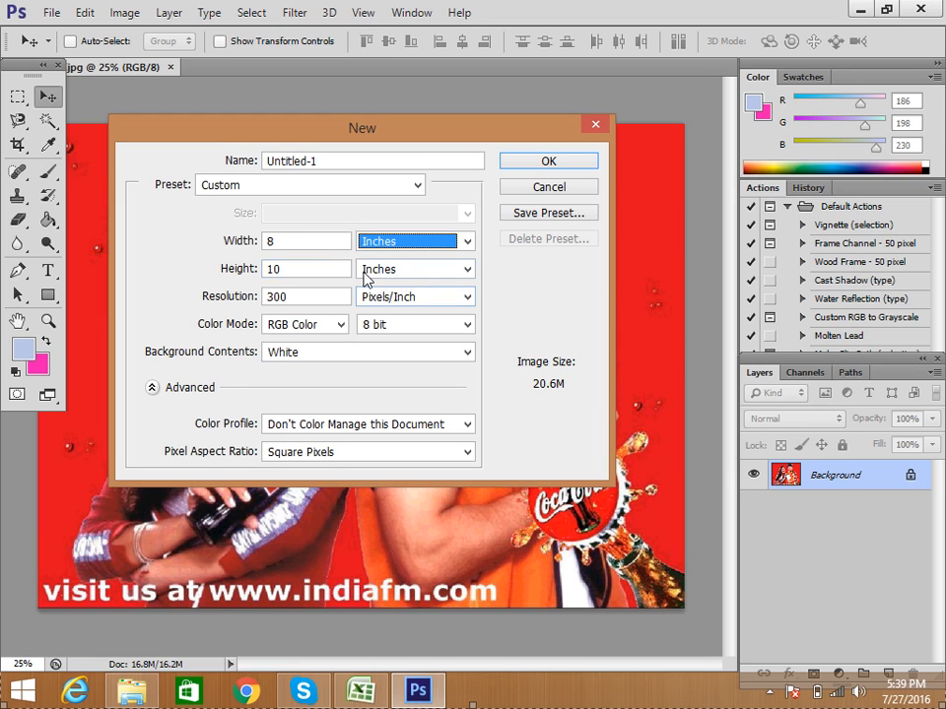
left_click_drag(281, 241, 259, 243)
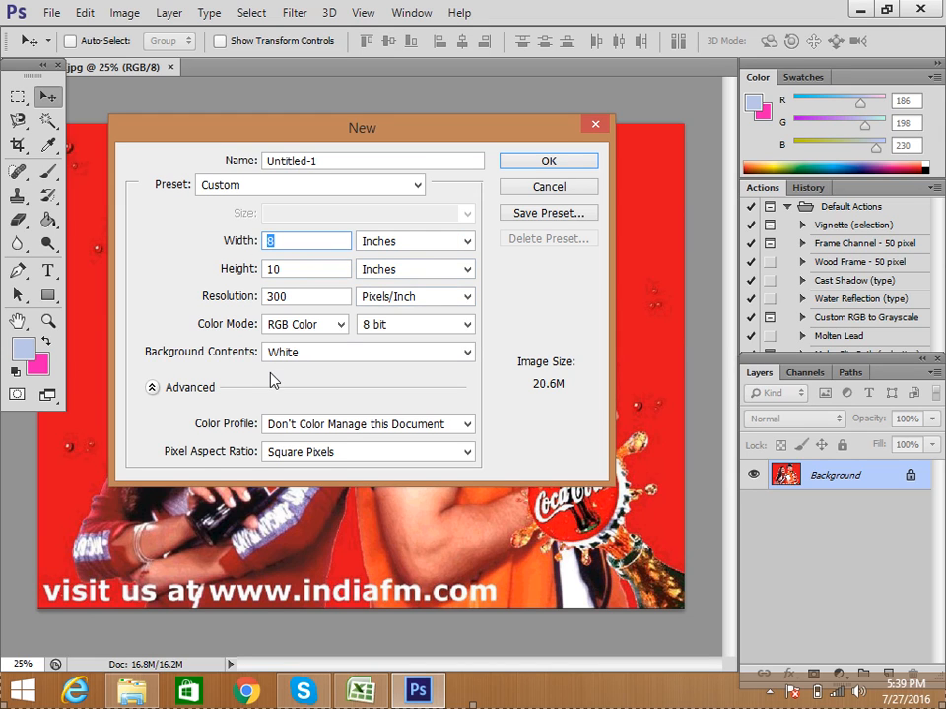
left_click(389, 245)
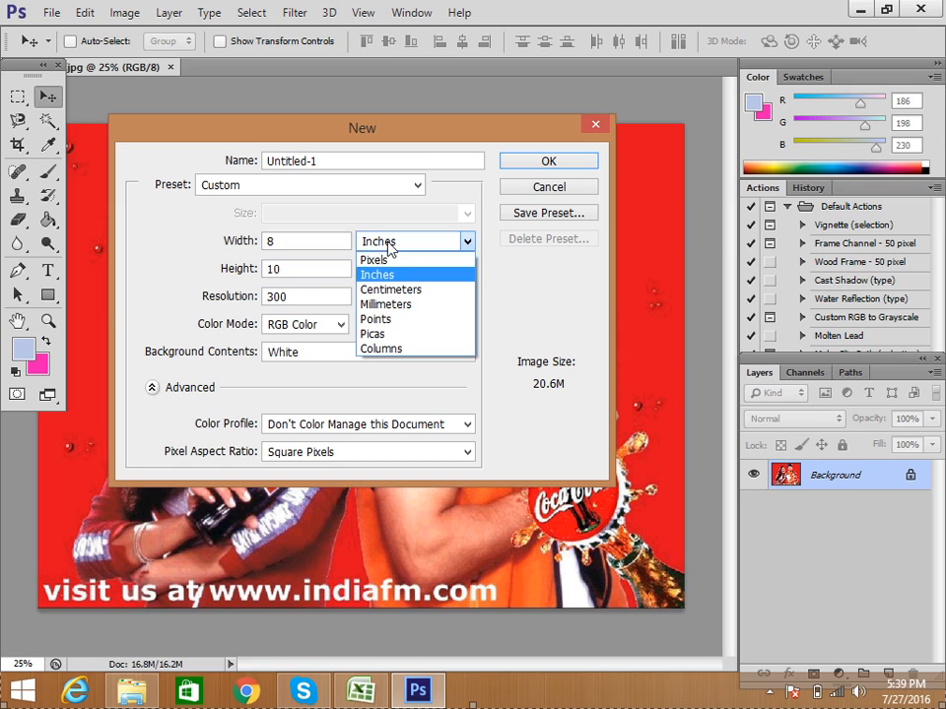
left_click(384, 260)
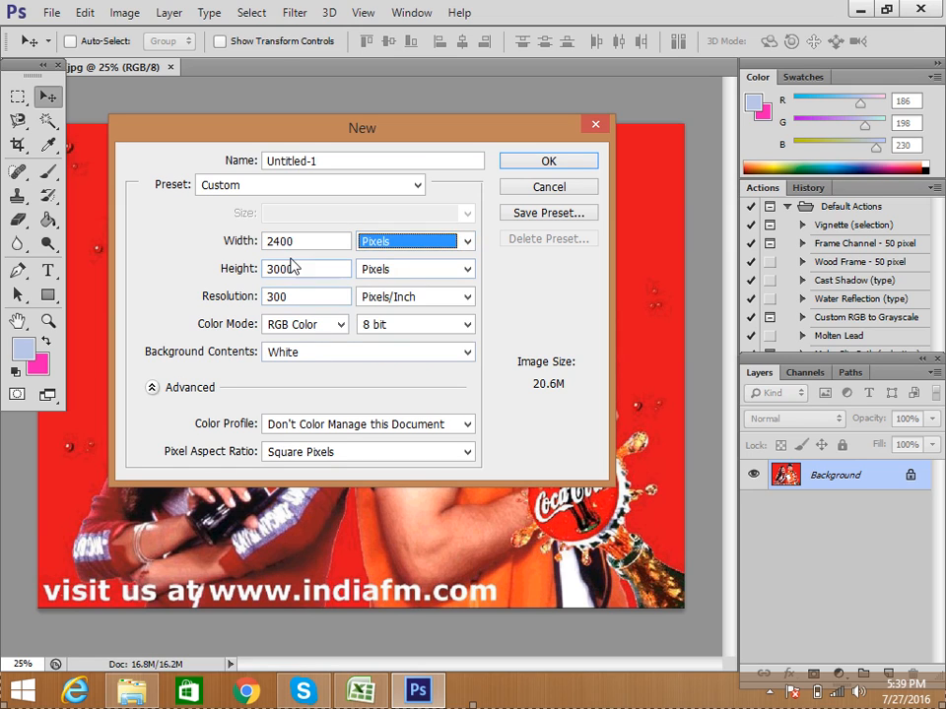
left_click_drag(304, 246, 262, 244)
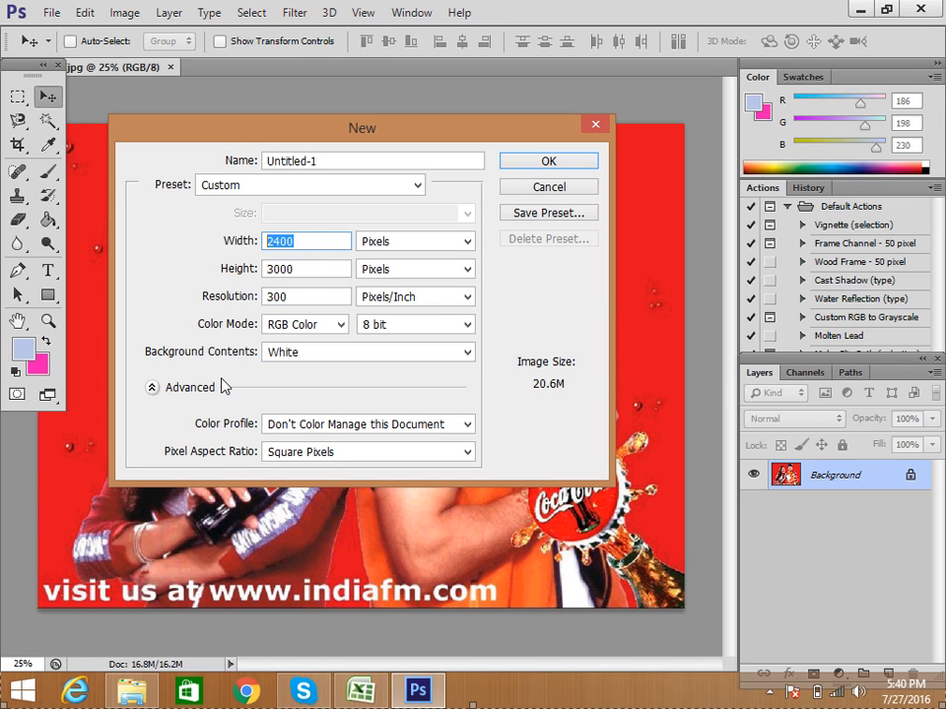
left_click(380, 246)
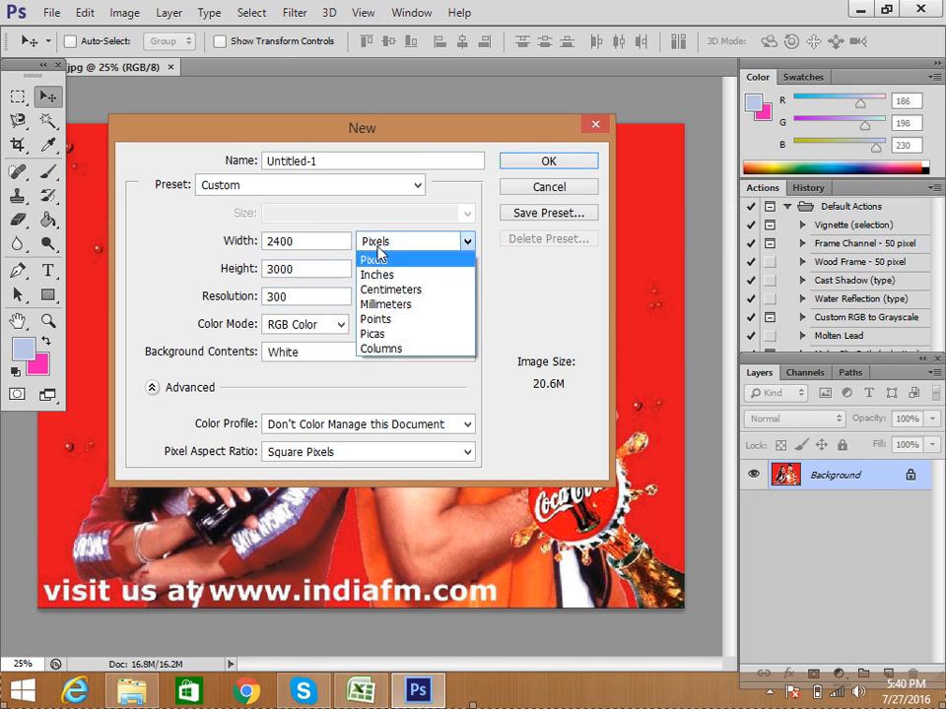
left_click(384, 275)
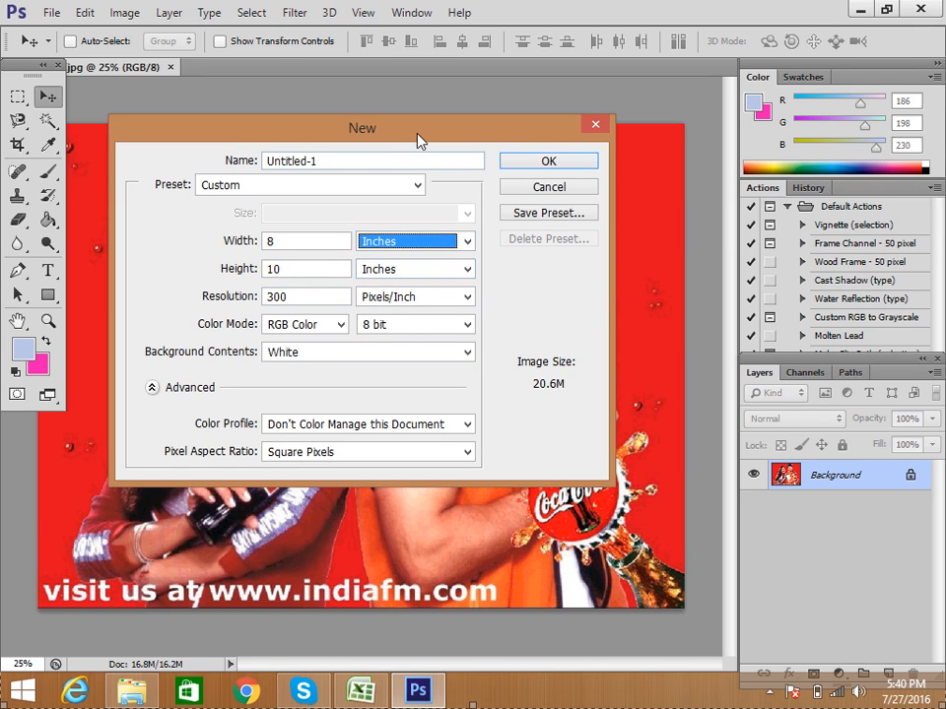
Try a resolution of 72 for the new document and set it back to 300 pixels/inch.
left_click_drag(418, 140, 436, 131)
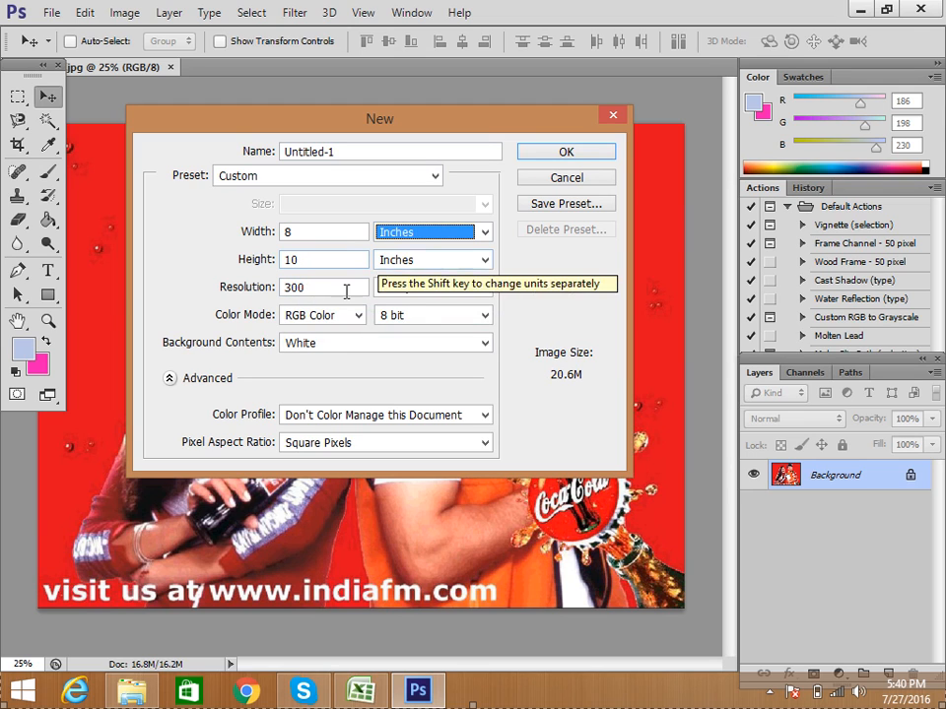
left_click(316, 287)
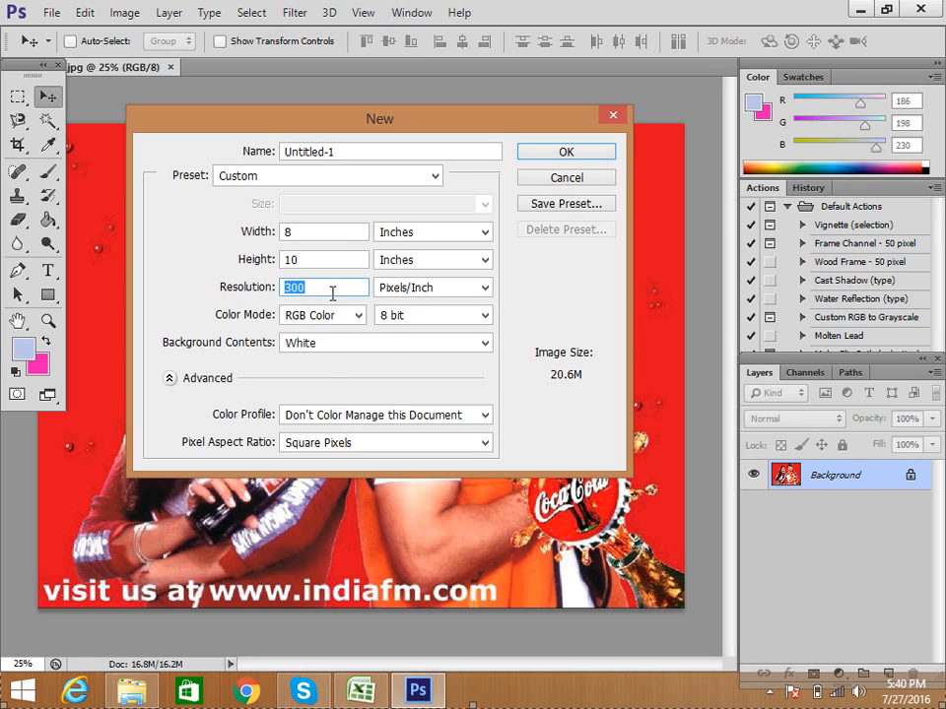
type("72")
key("BackSpace")
key("BackSpace")
type("300")
left_click_drag(321, 287, 276, 288)
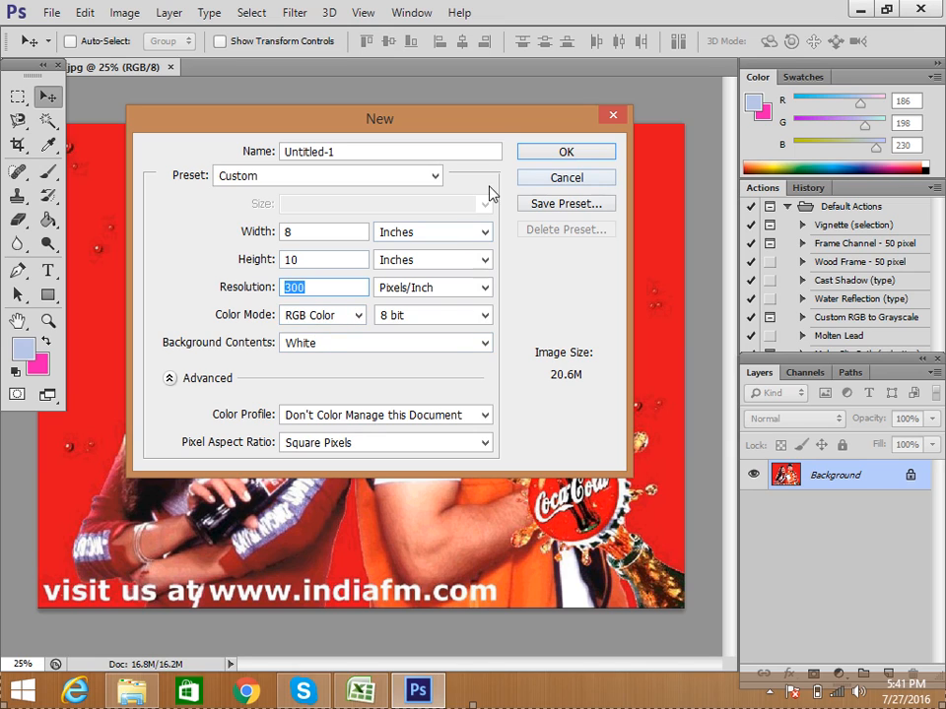
Try Lab Color as the new document's color mode and set it back to RGB Color.
left_click(303, 317)
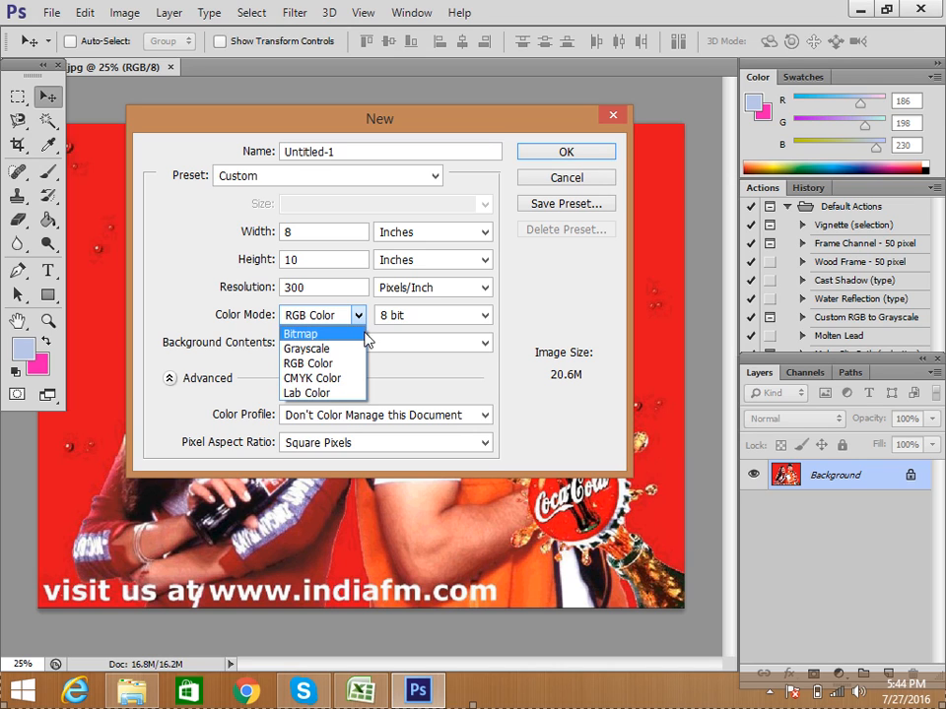
left_click(311, 392)
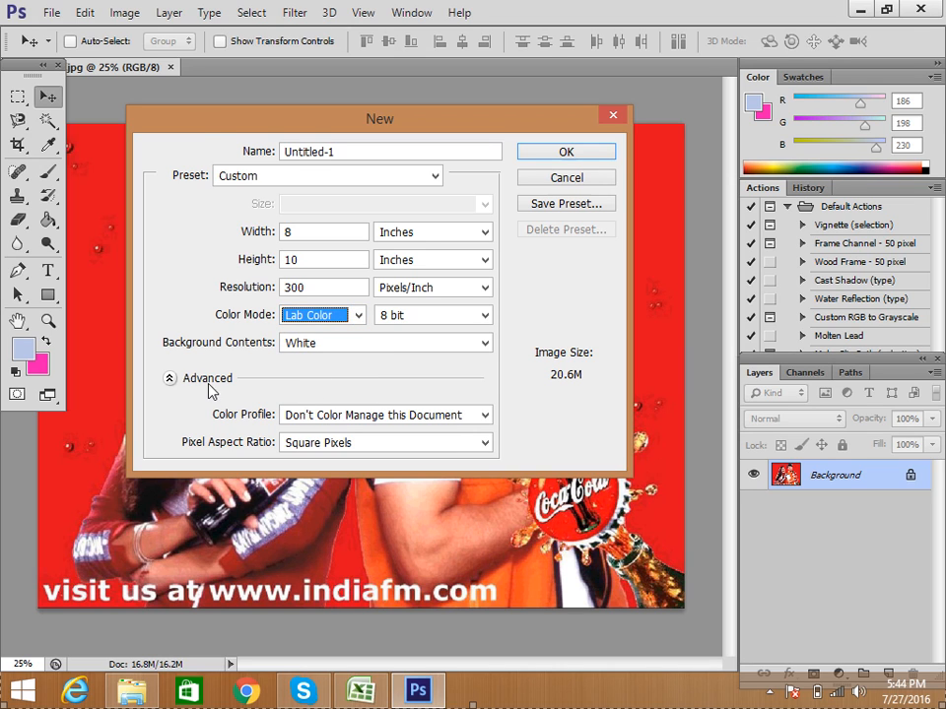
left_click_drag(197, 120, 287, 163)
left_click(372, 351)
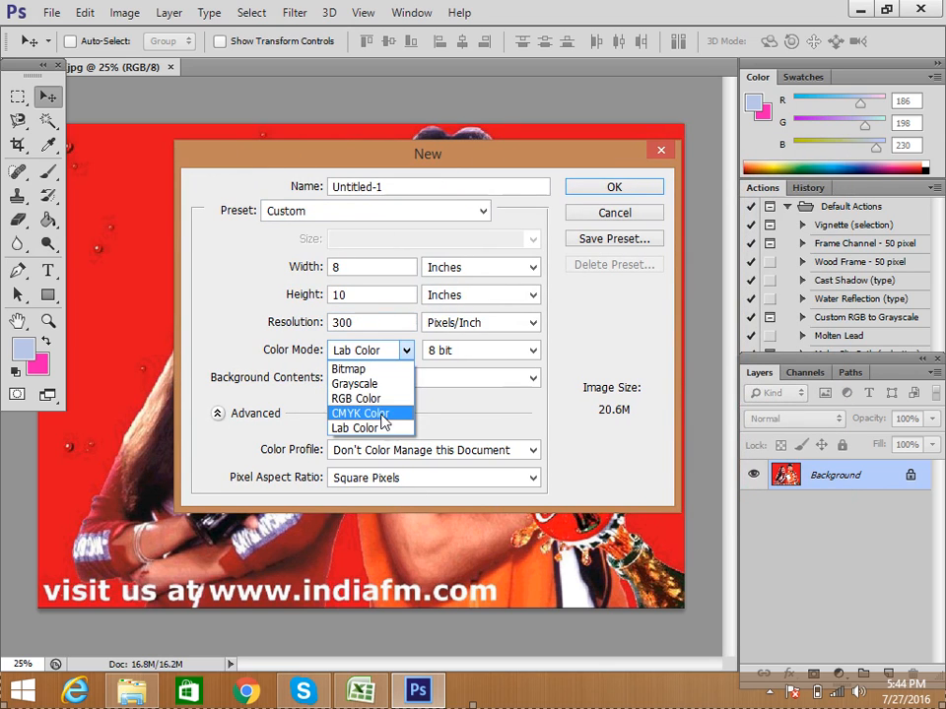
left_click(379, 398)
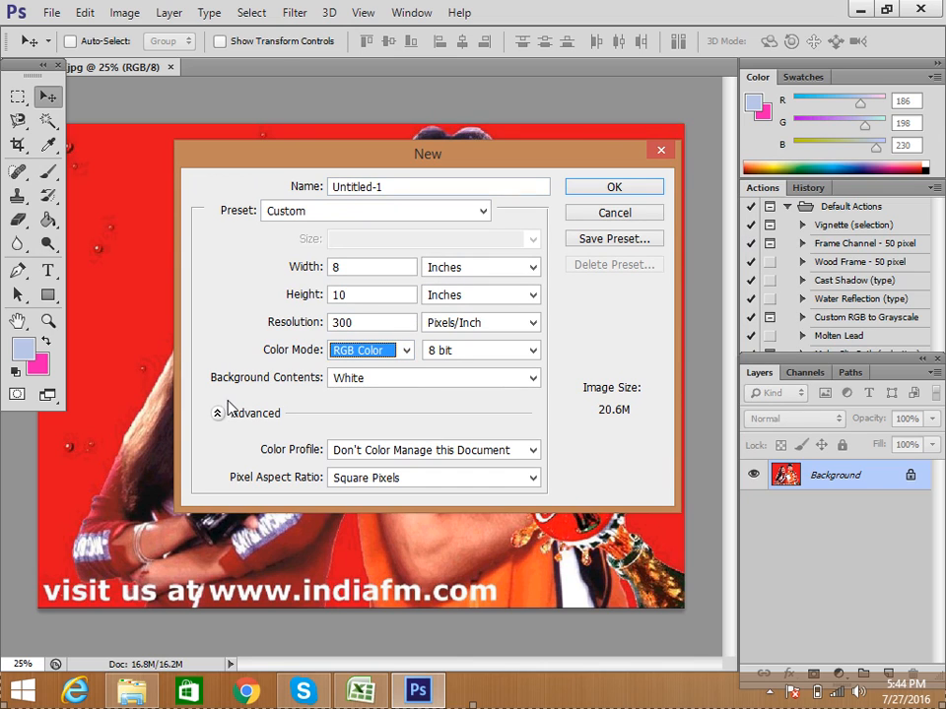
Create the 8 by 10 inch document in Lab Color mode and close it again.
left_click(406, 353)
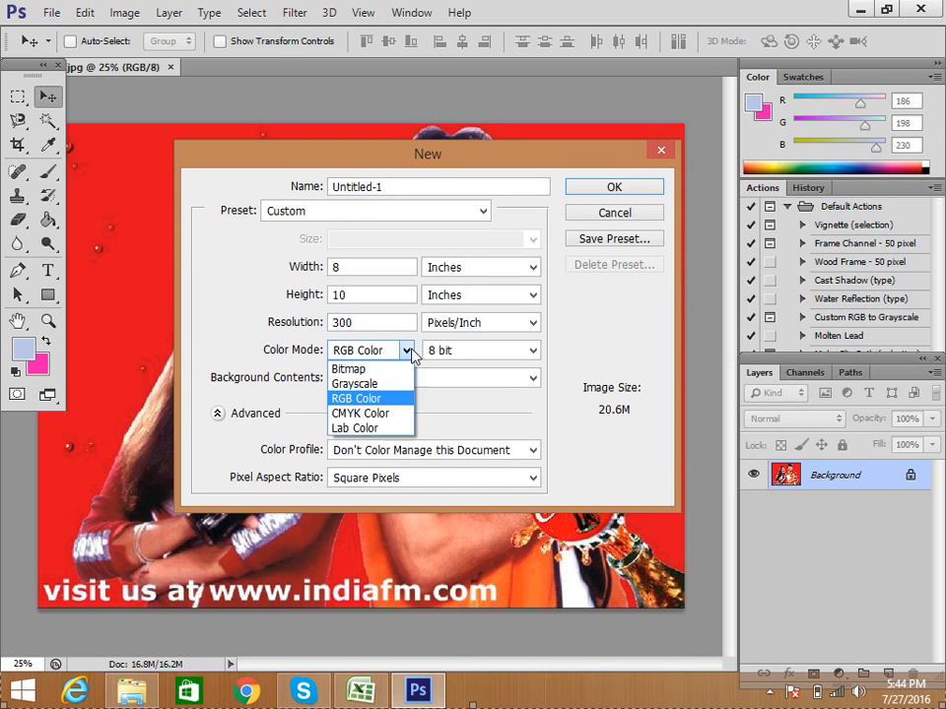
left_click(357, 429)
left_click(612, 186)
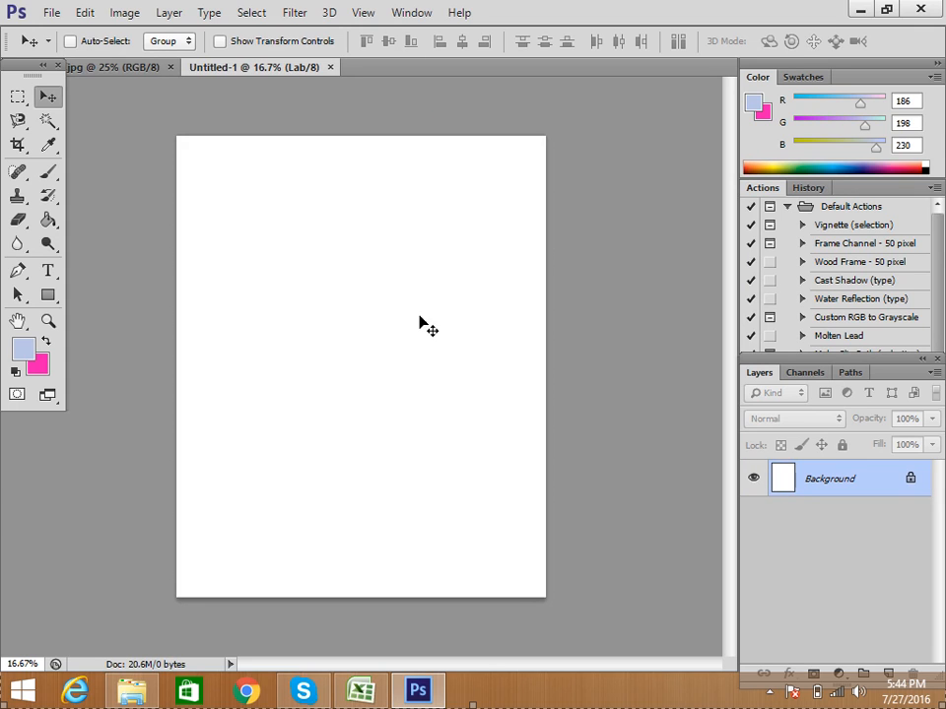
left_click(330, 67)
Start another new document, keeping 8 by 10 inches at 300 pixels/inch, and set its color mode to RGB Color.
left_click(51, 13)
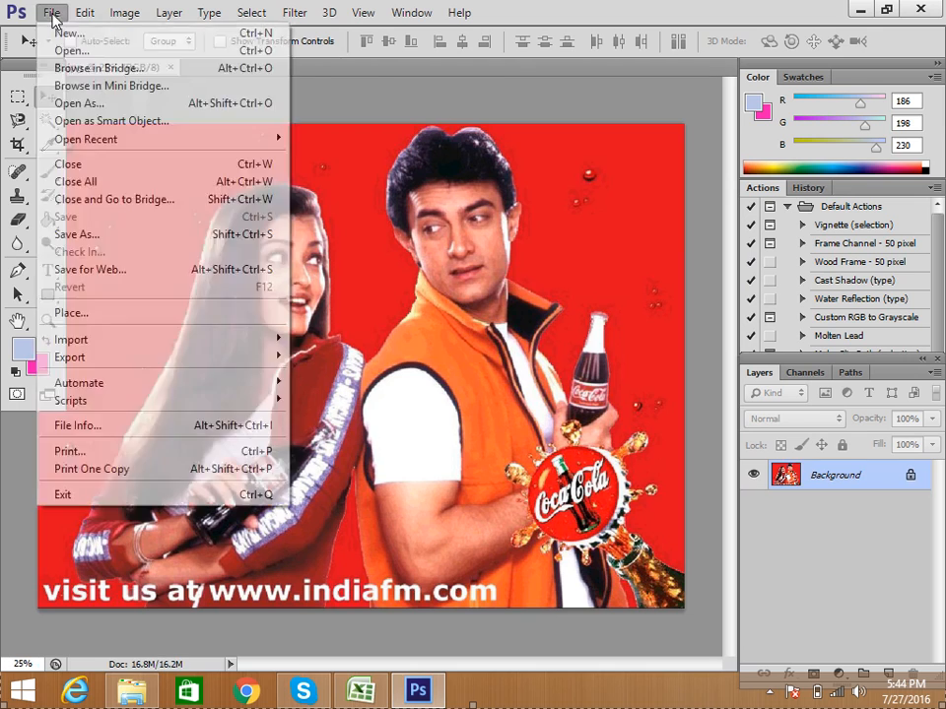
left_click(49, 14)
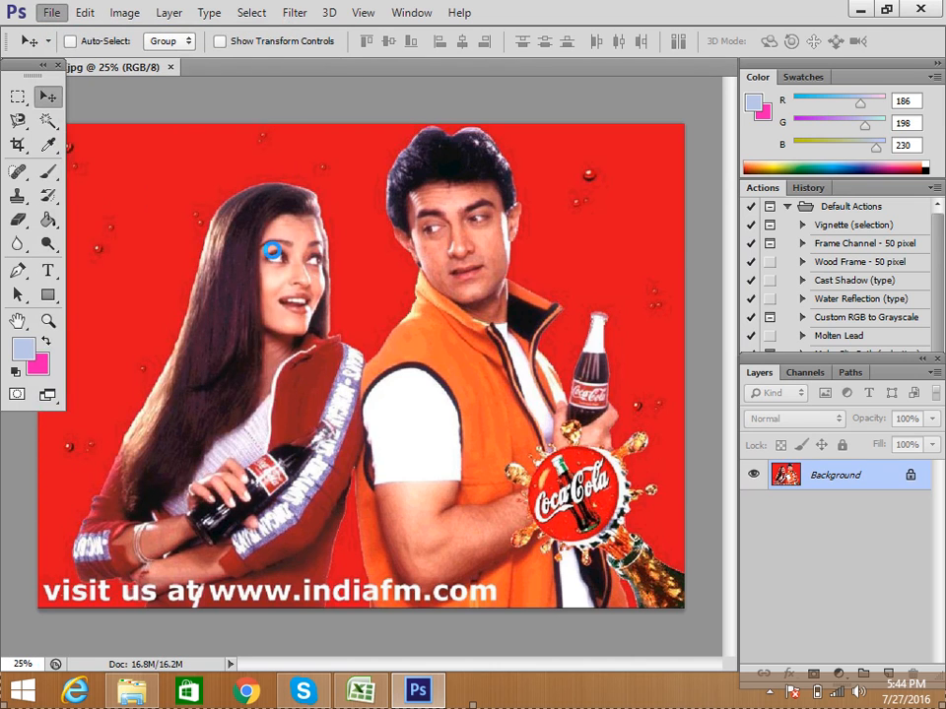
key("ctrl+n")
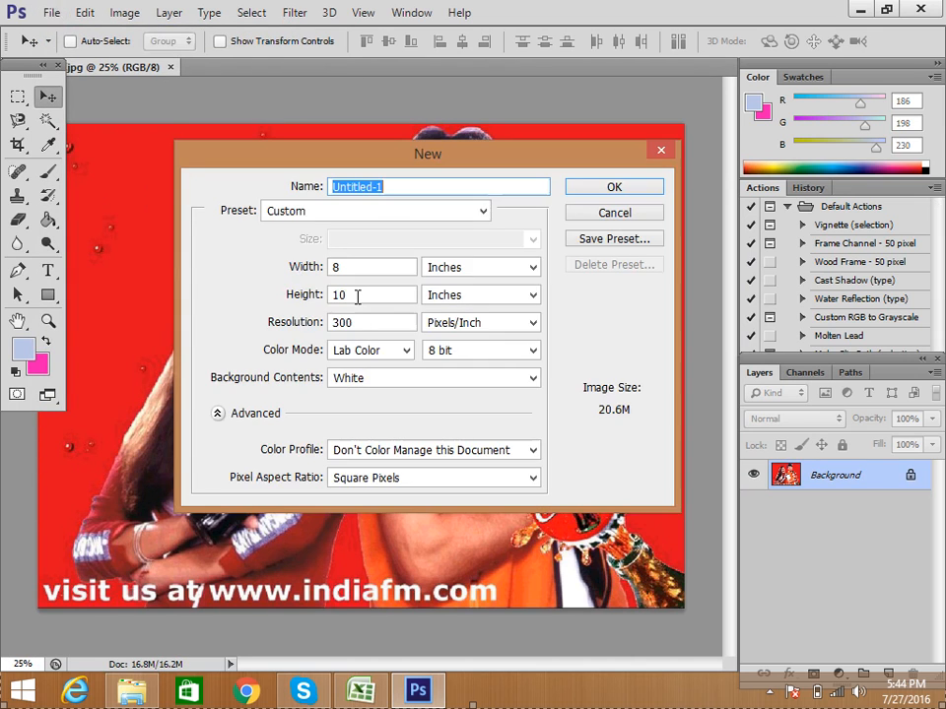
left_click(287, 268)
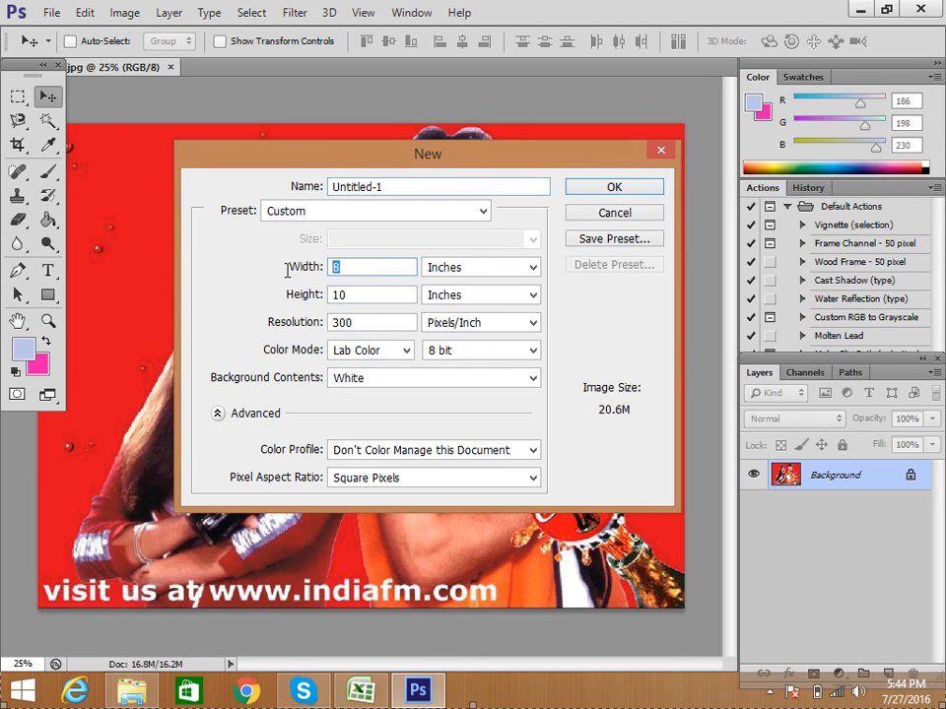
left_click_drag(349, 295, 297, 301)
left_click_drag(368, 326, 279, 323)
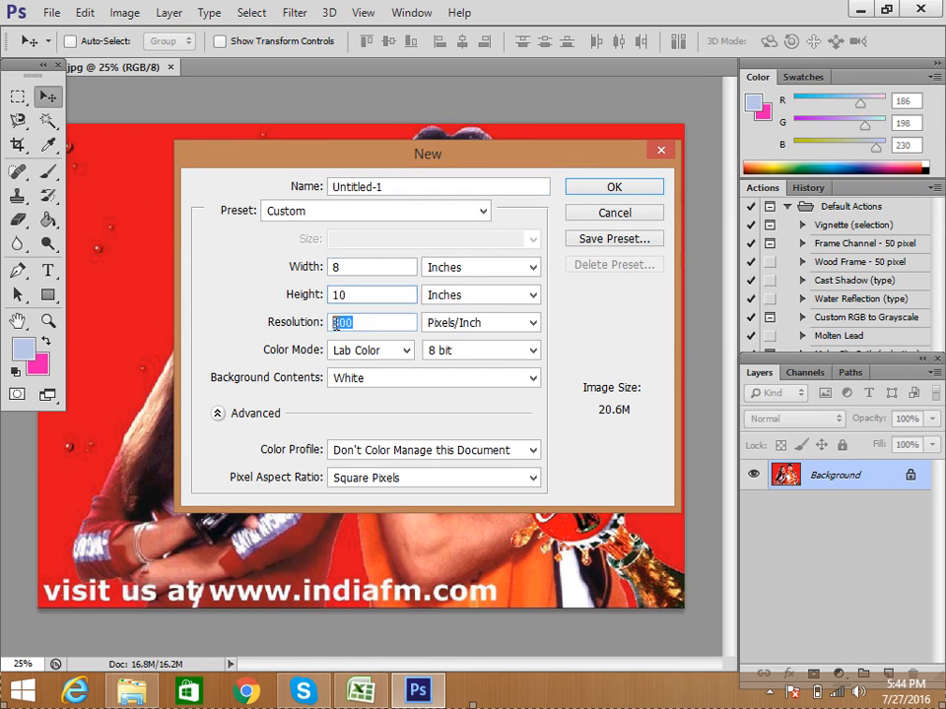
left_click(406, 354)
left_click(360, 399)
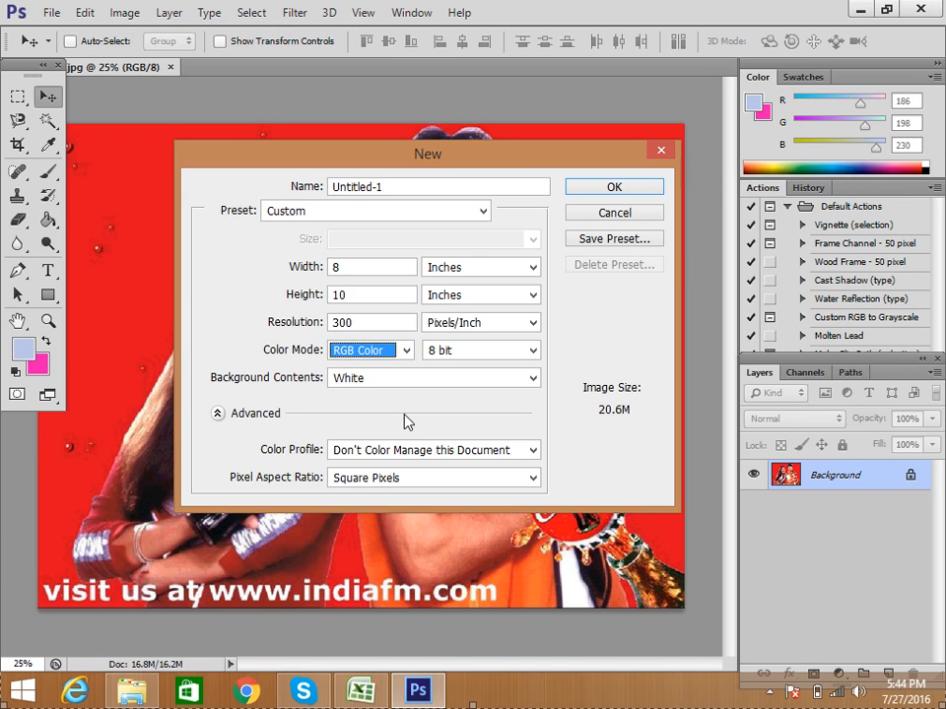
Keep the bit depth at 8 bit, choose White as the background contents, and create the document.
left_click(458, 360)
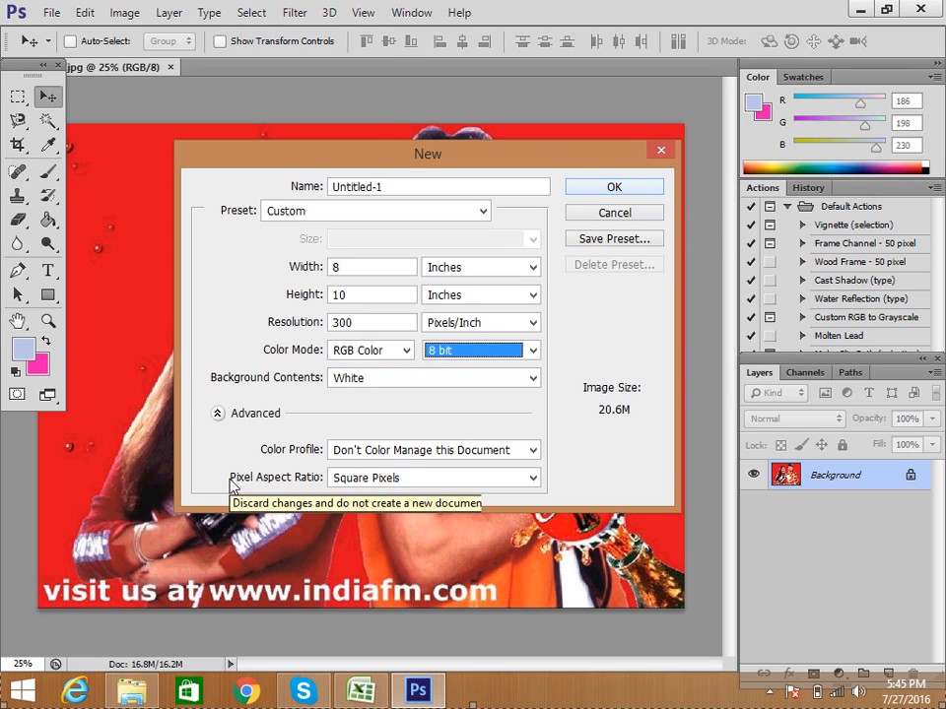
left_click(358, 380)
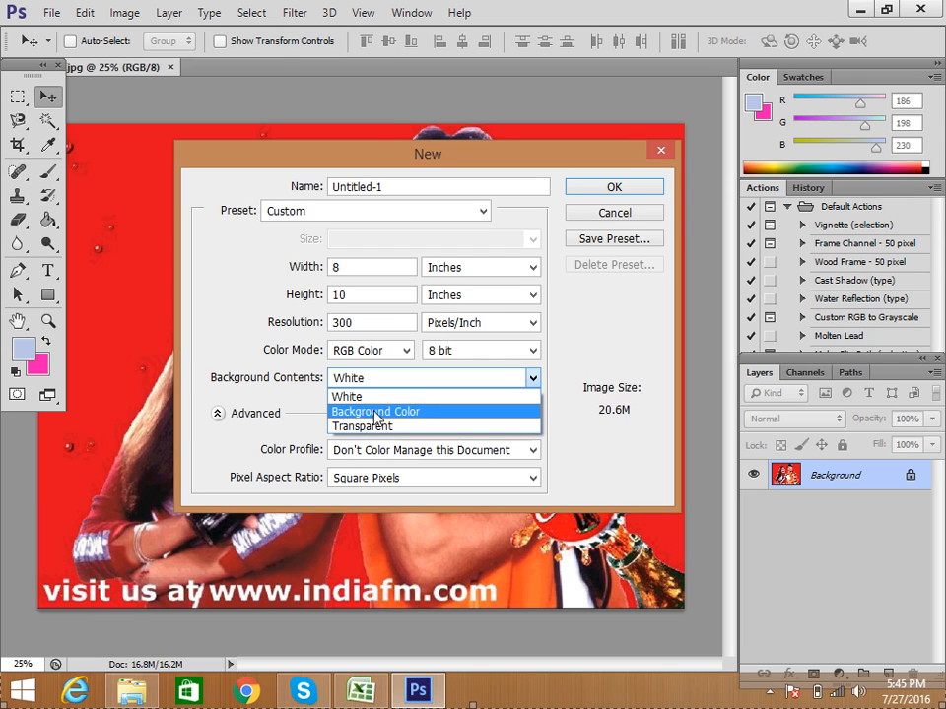
left_click(370, 398)
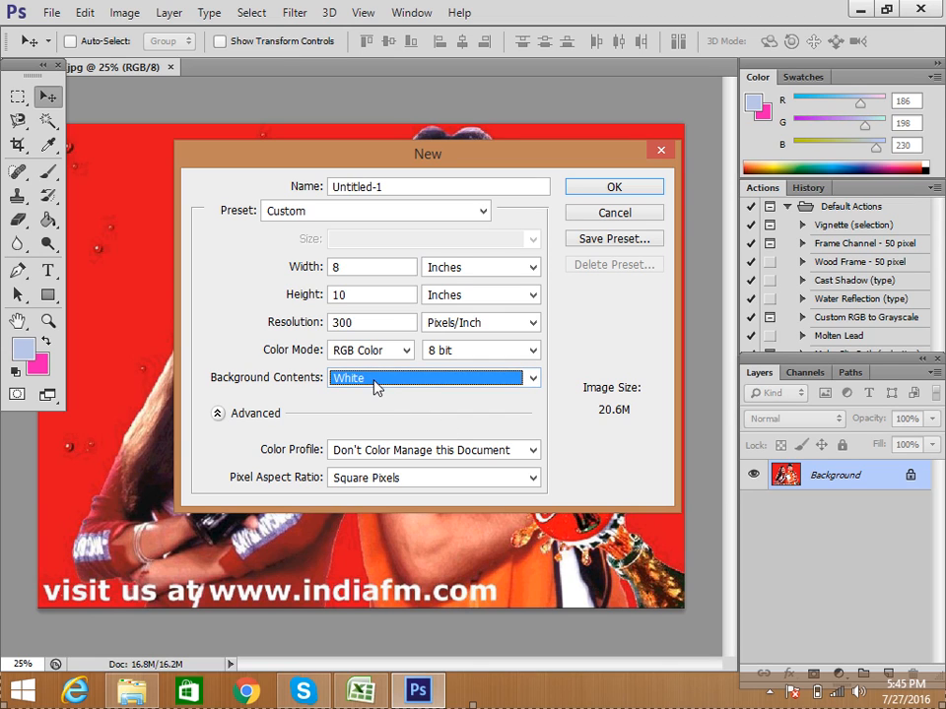
left_click(634, 188)
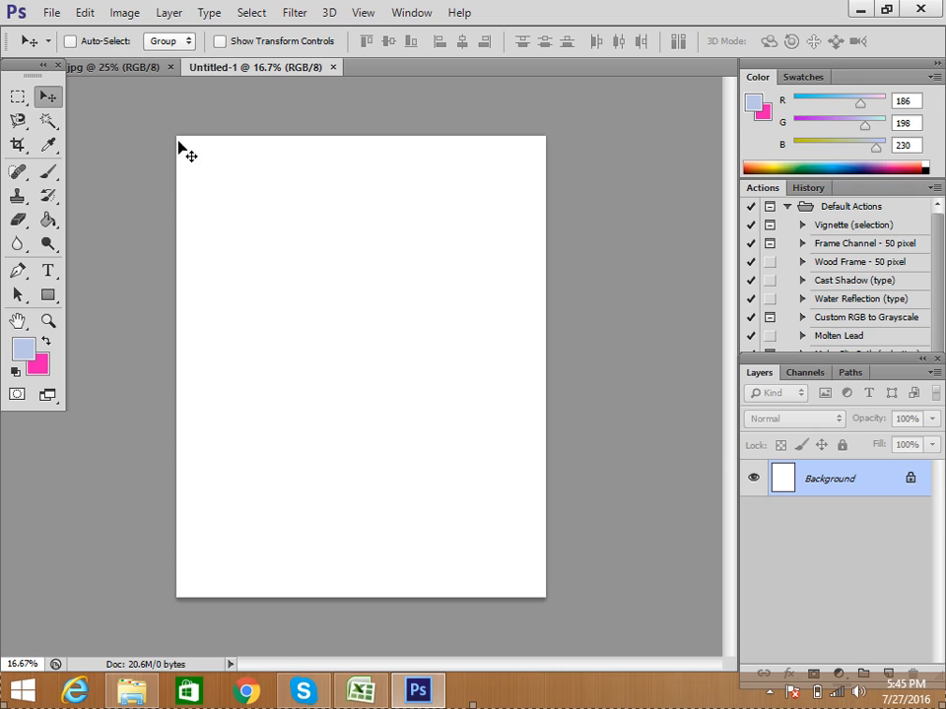
Compare the opened photo with the blank Untitled-1 document, ending on the photo.
left_click(117, 69)
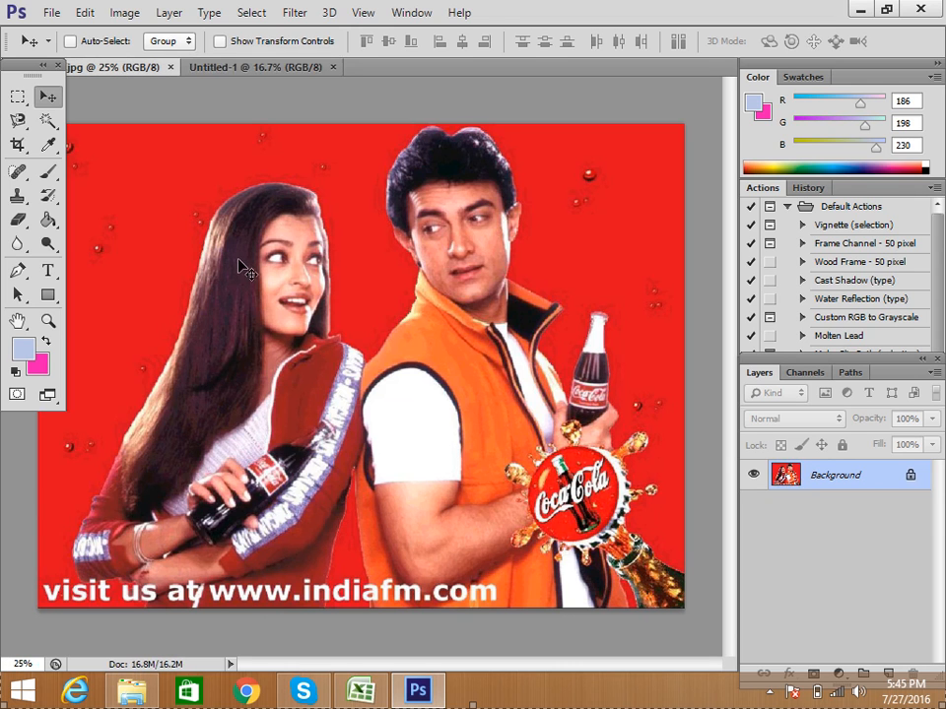
left_click(256, 67)
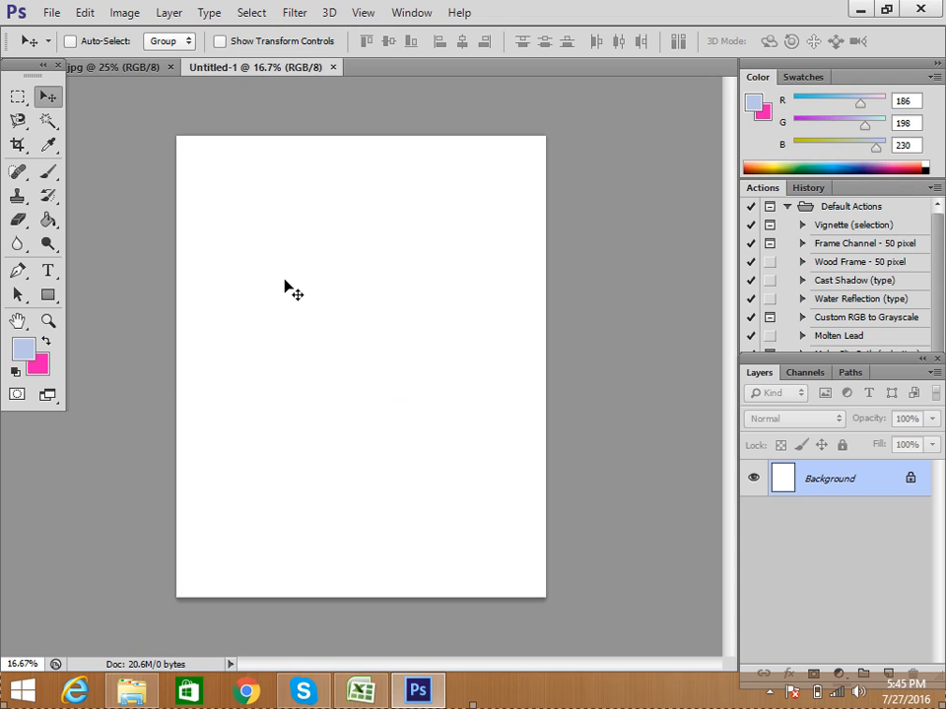
left_click(117, 69)
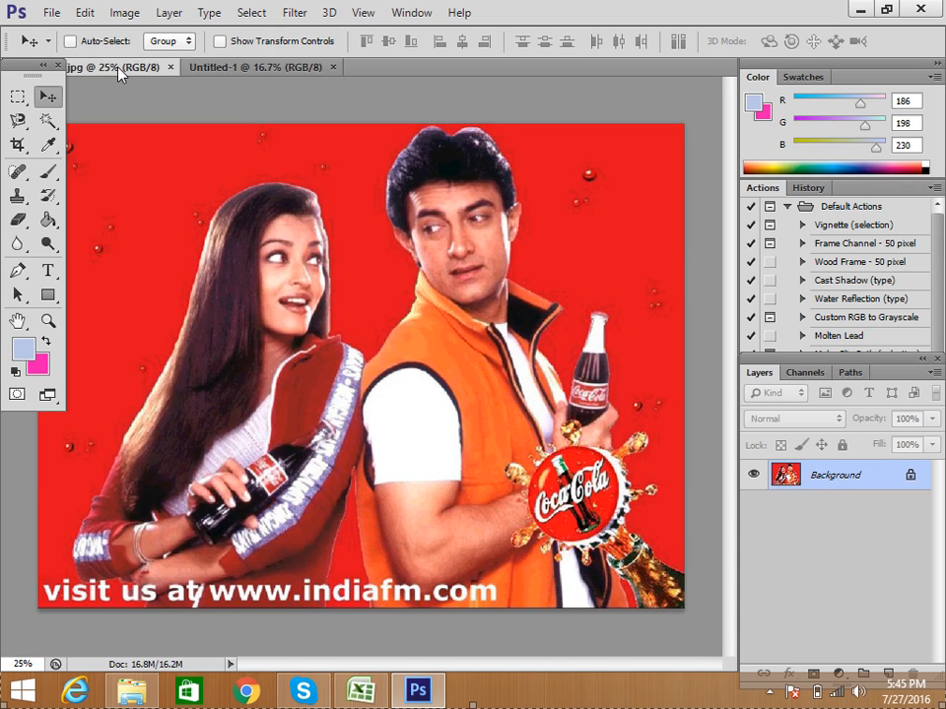
Draw a Rectangular Marquee selection around the man's head and shoulders, shifting it slightly to frame him.
left_click(17, 99)
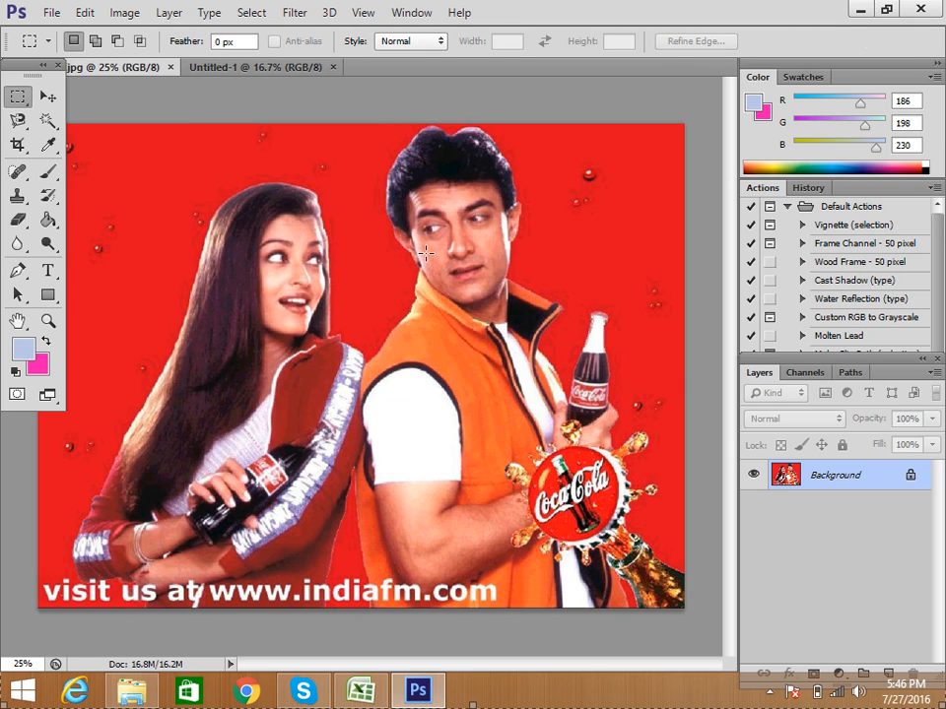
left_click_drag(375, 125, 573, 340)
left_click_drag(529, 275, 513, 274)
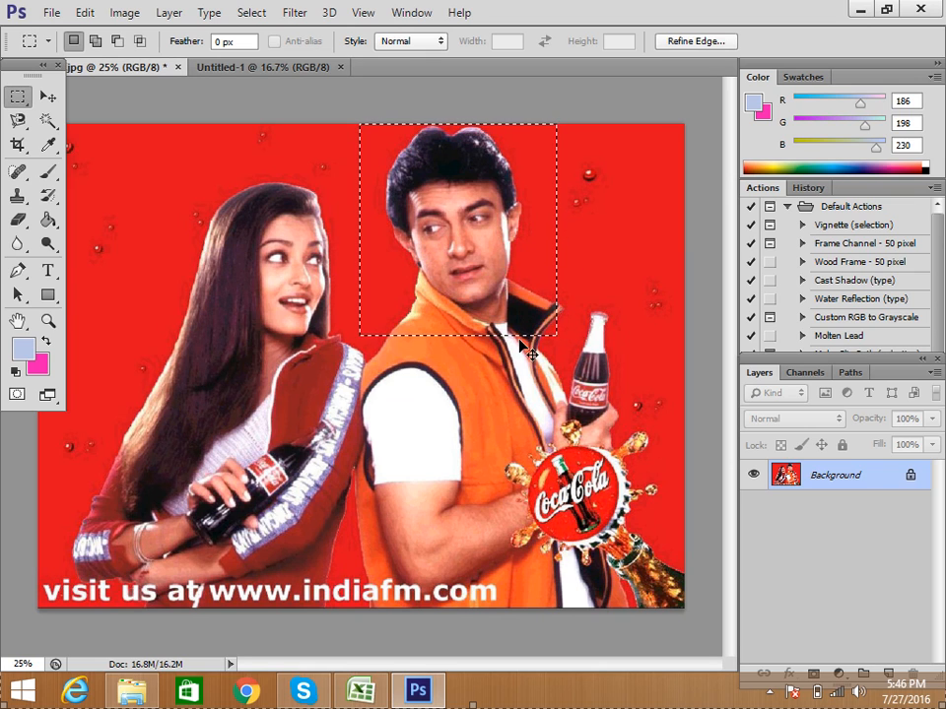
Copy the selected head and shoulders of the man and paste them into the Untitled-1 document.
left_click(85, 12)
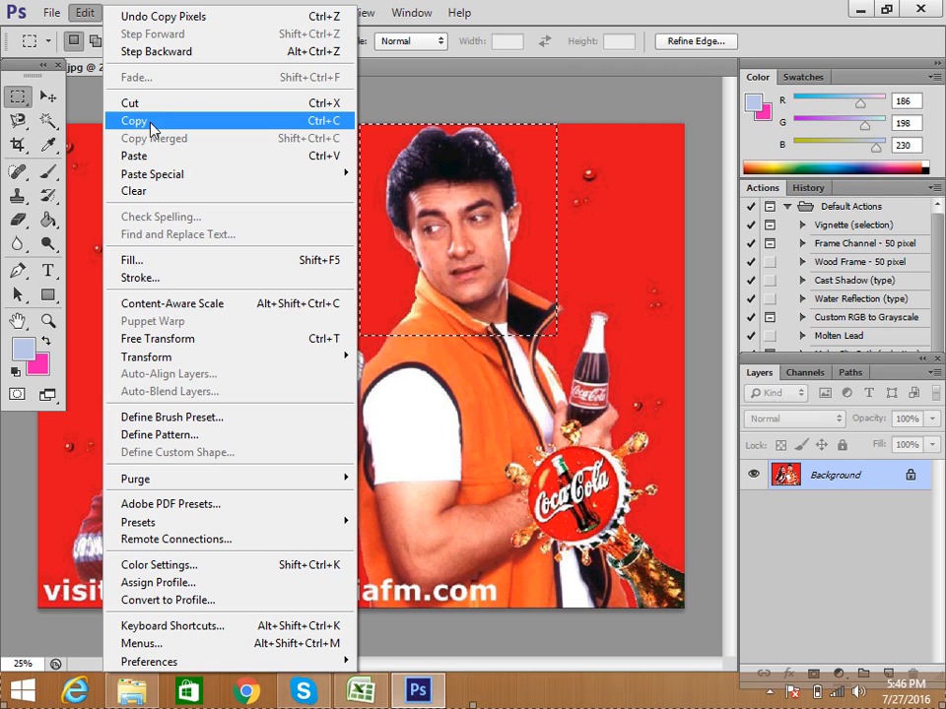
left_click(152, 128)
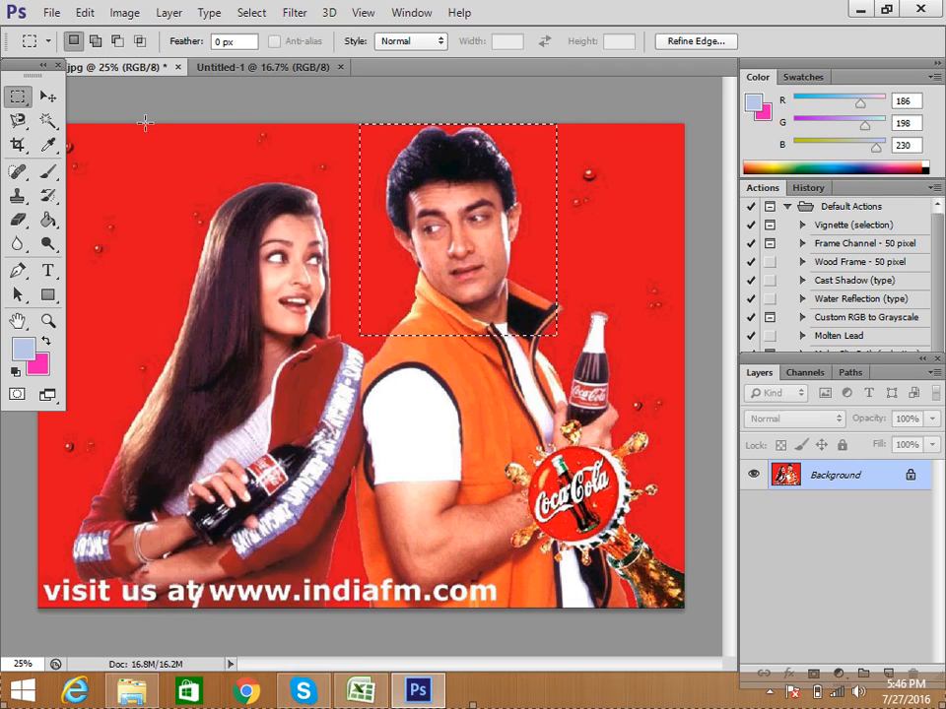
left_click(229, 67)
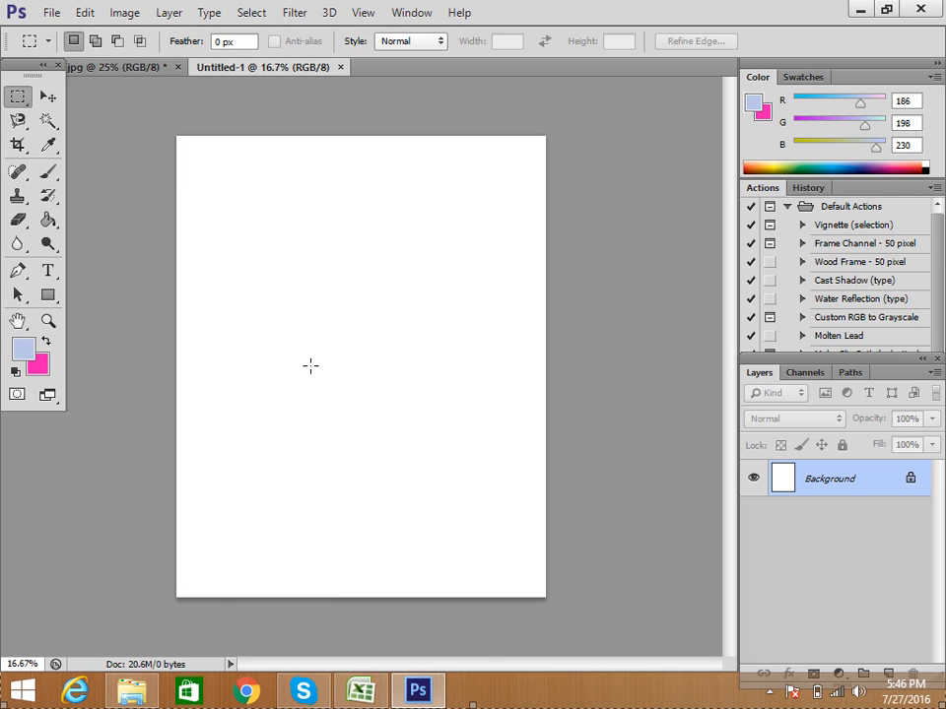
left_click(79, 13)
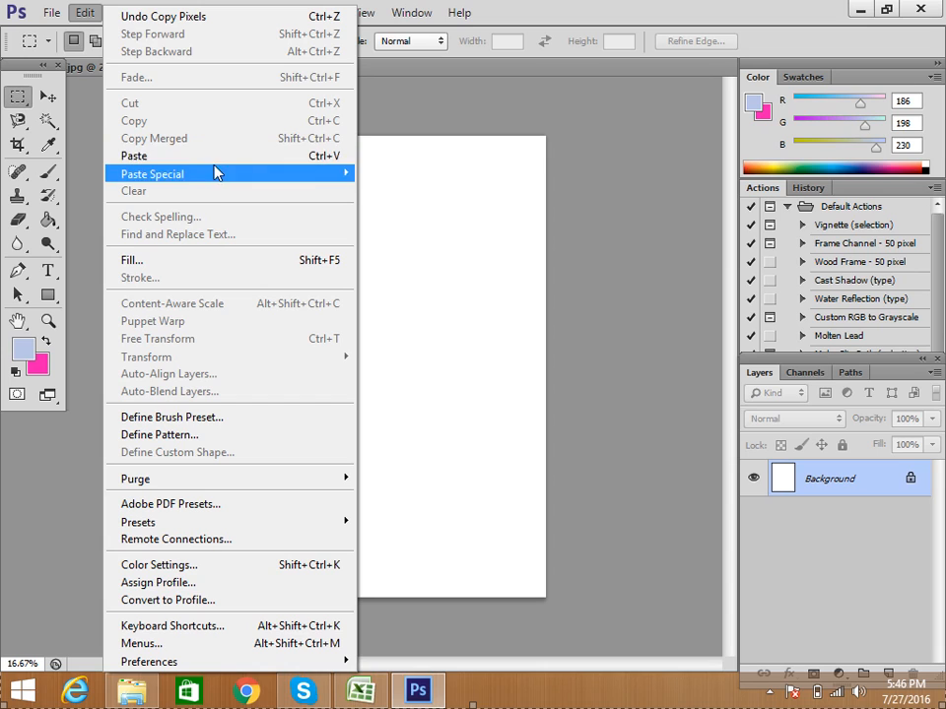
left_click(144, 156)
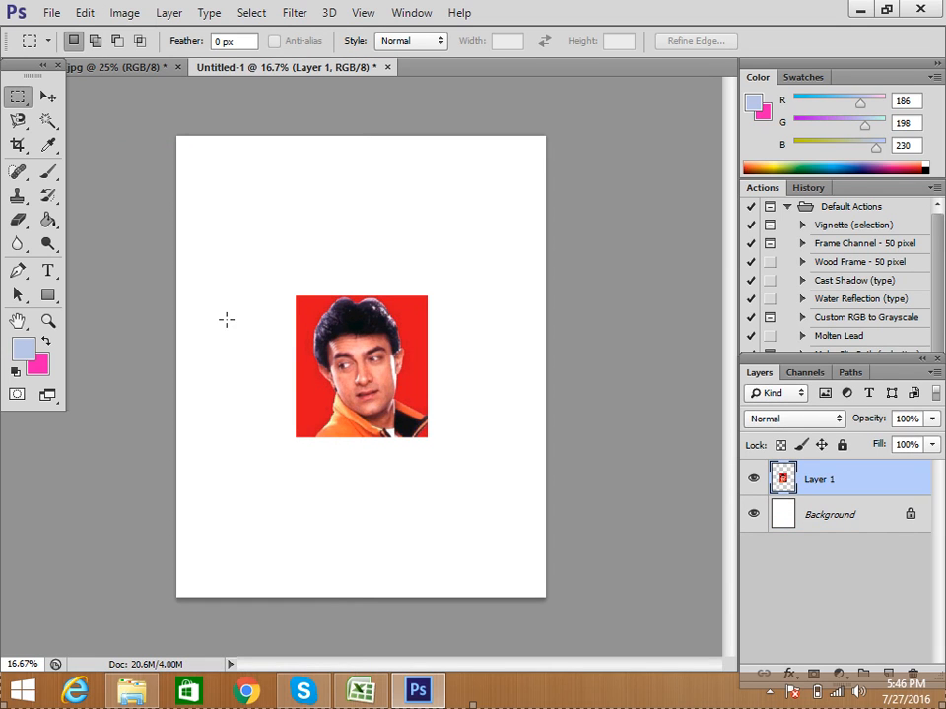
Clear the rectangular selection in the photo and draw an Elliptical Marquee selection around the woman's head.
left_click(139, 67)
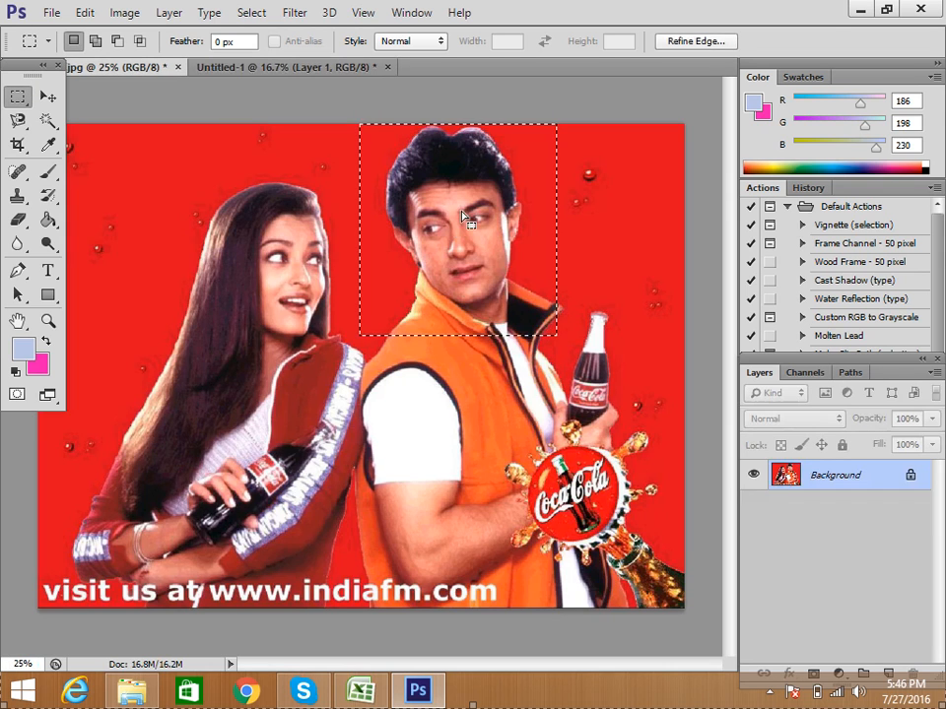
left_click(458, 285)
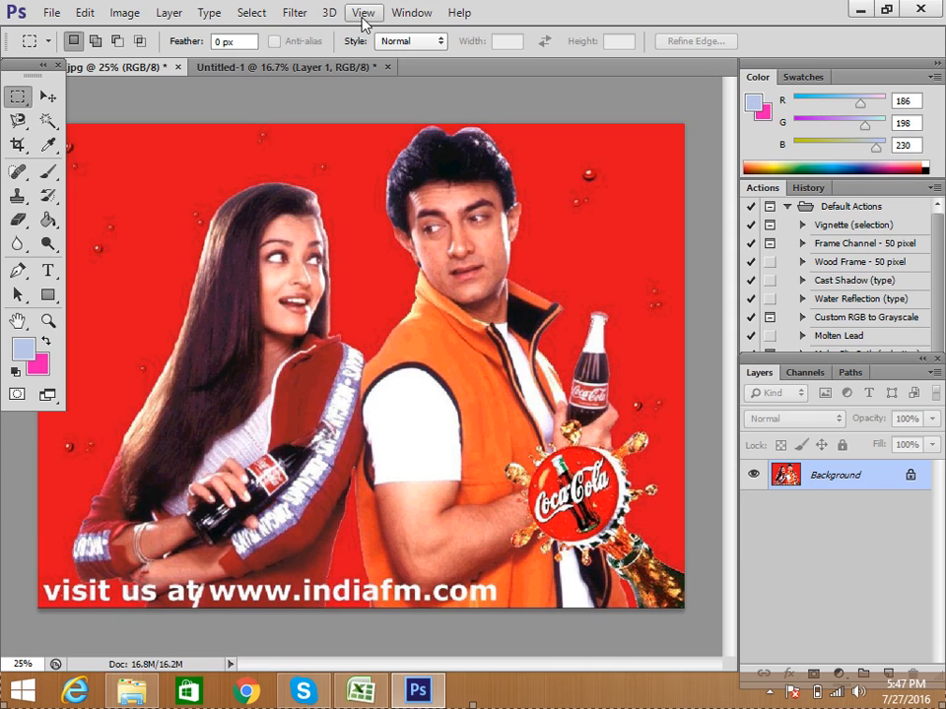
left_click(19, 102)
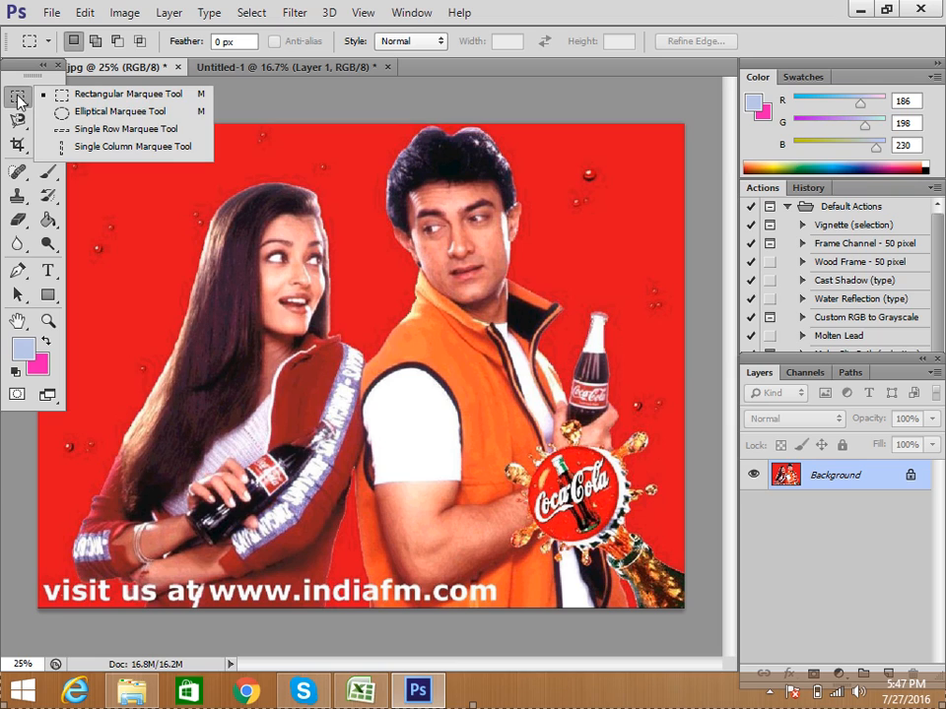
left_click(121, 112)
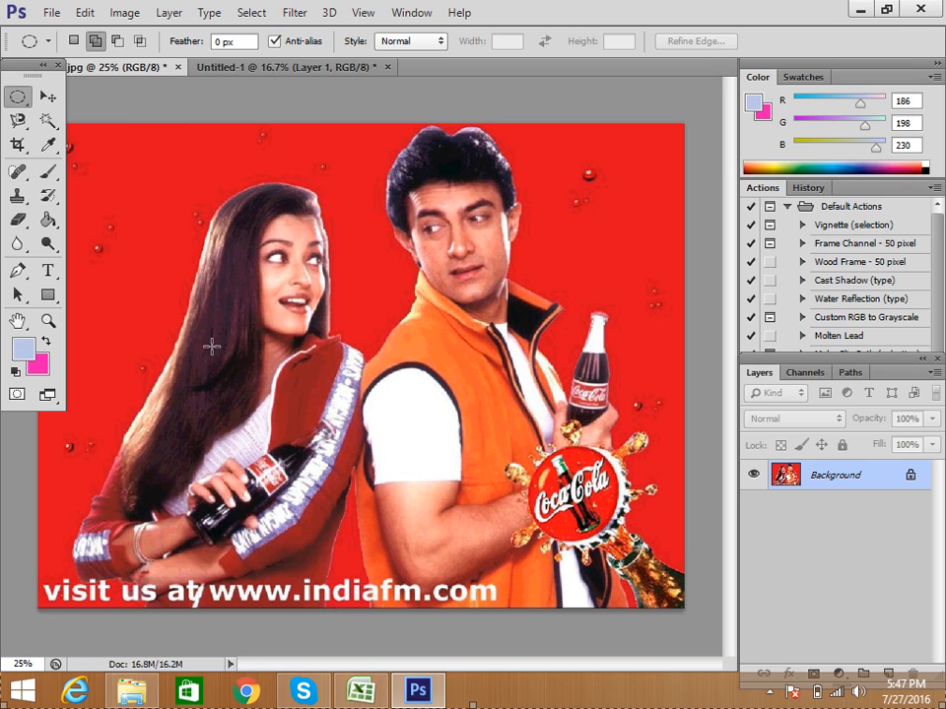
left_click_drag(177, 151, 371, 374)
left_click_drag(305, 284, 309, 294)
Copy the elliptical selection of the woman's head and paste it into the Untitled-1 document.
left_click(85, 12)
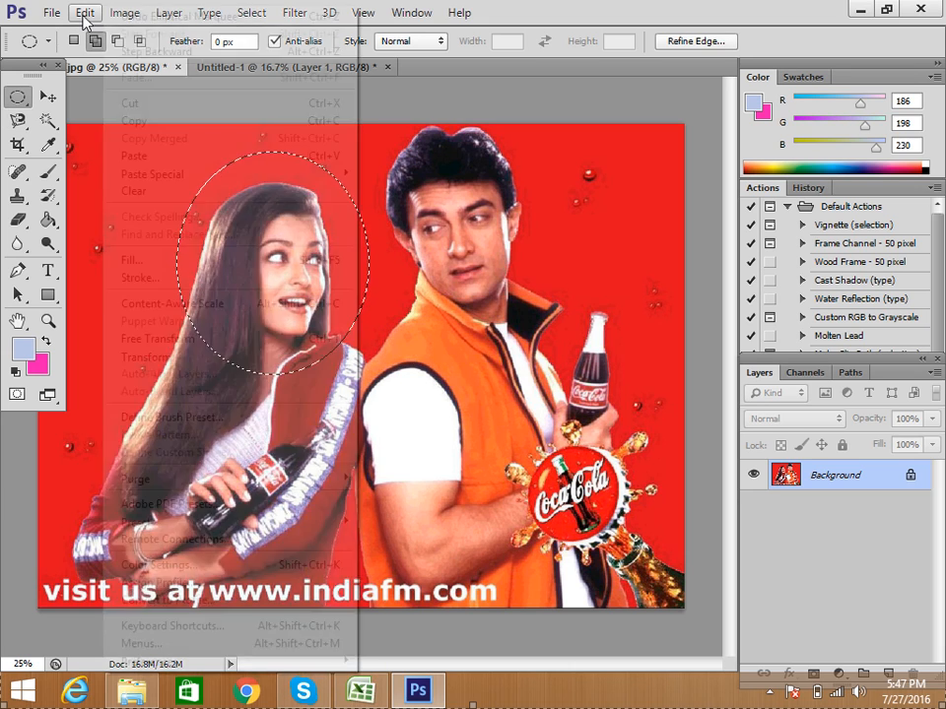
left_click(141, 120)
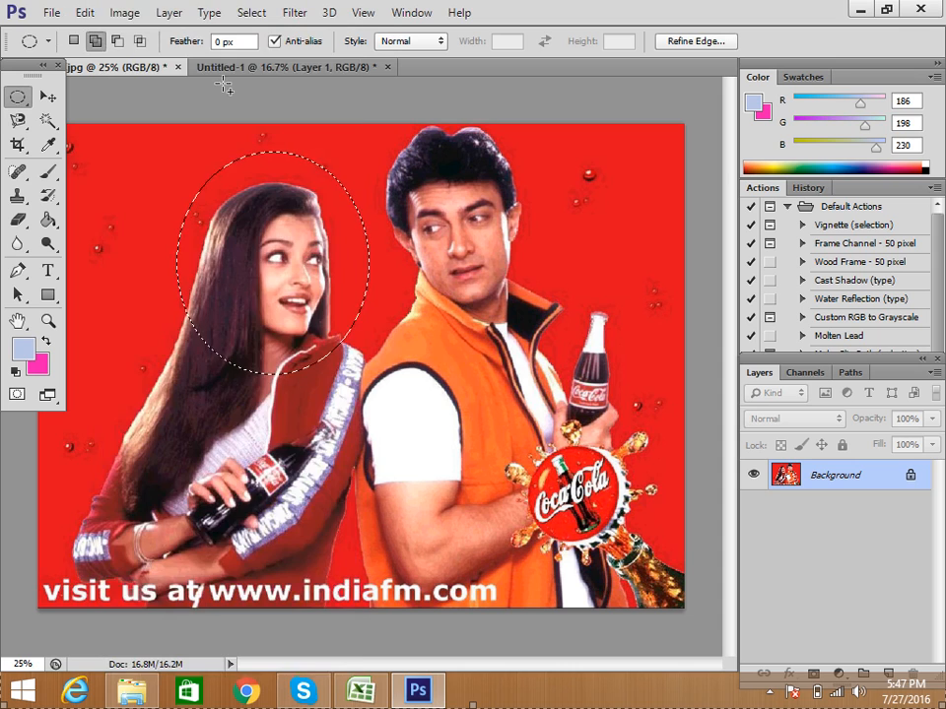
left_click(217, 66)
key("ctrl+v")
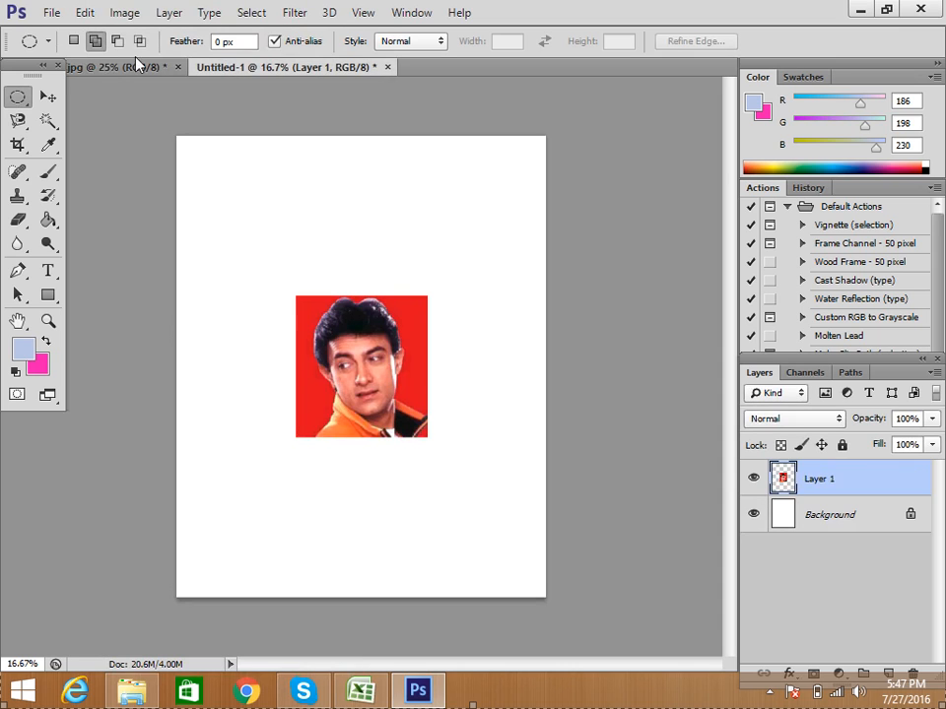
left_click(85, 12)
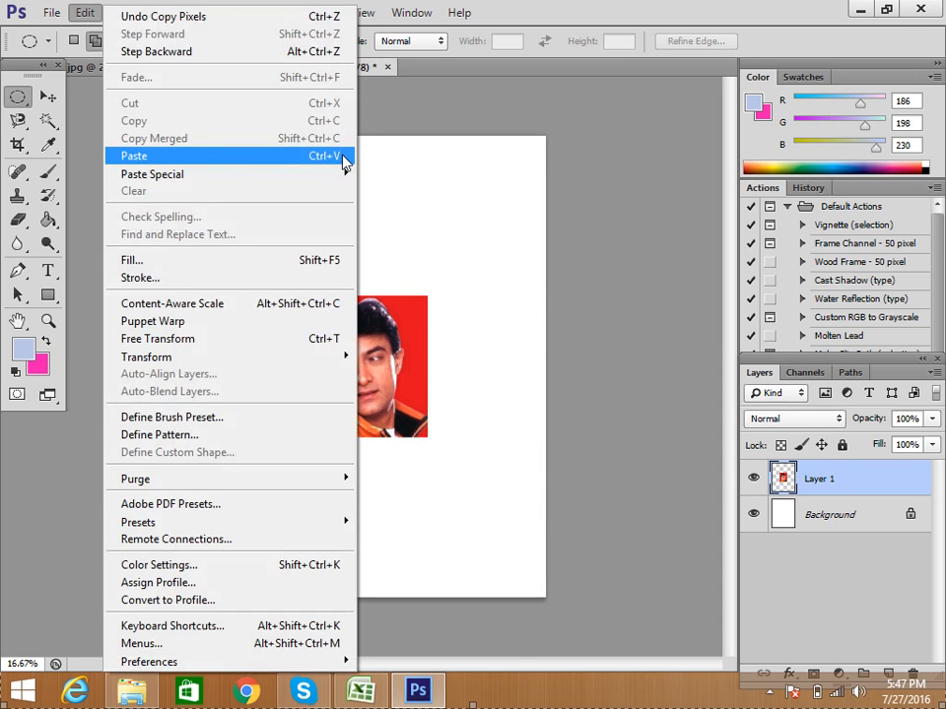
left_click(327, 160)
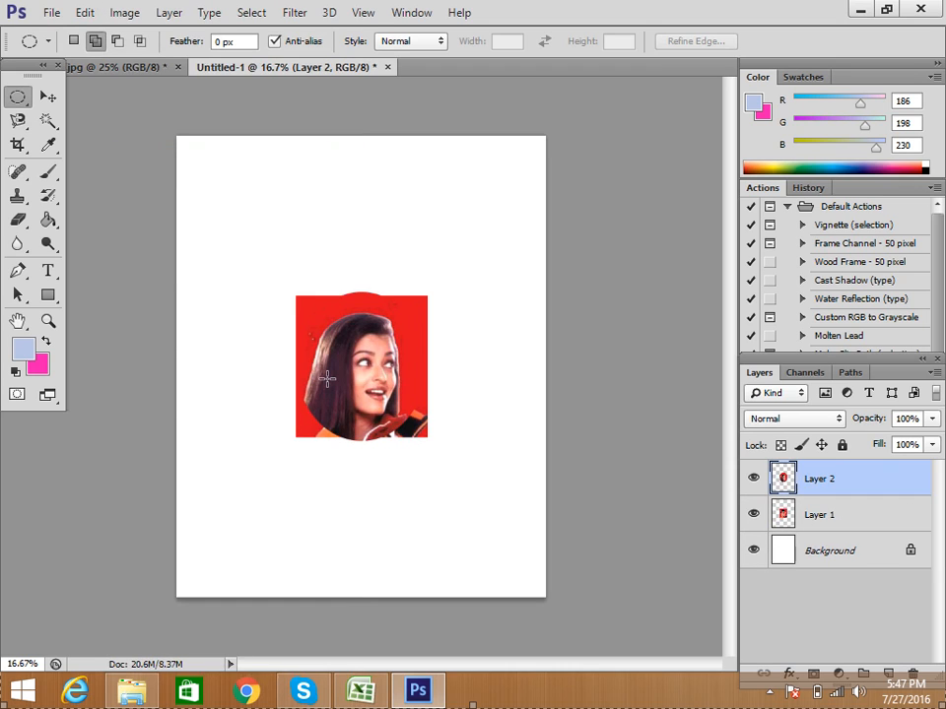
Move the woman's pasted oval to the page's upper-right area and paste a second copy of it in the upper-left area.
left_click(47, 96)
left_click_drag(355, 384, 445, 250)
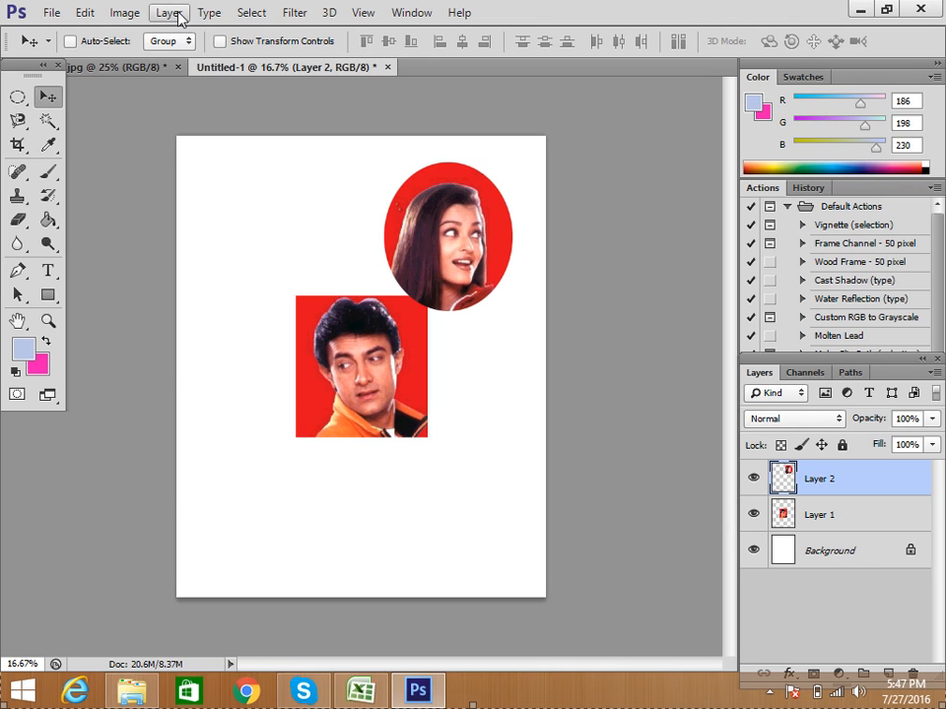
left_click(84, 13)
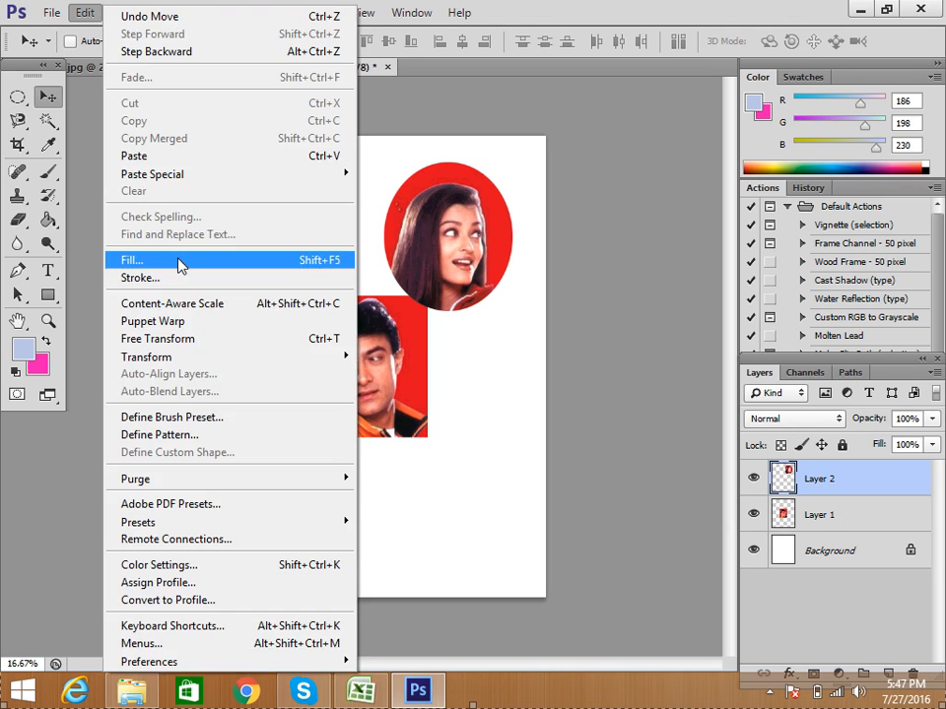
left_click(160, 158)
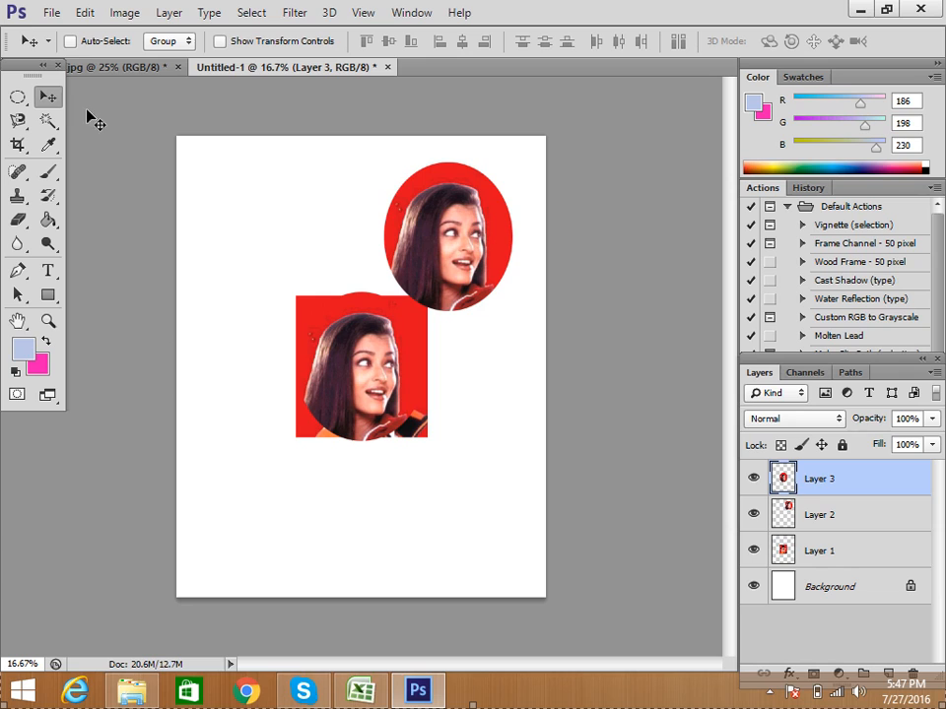
left_click_drag(369, 367, 247, 249)
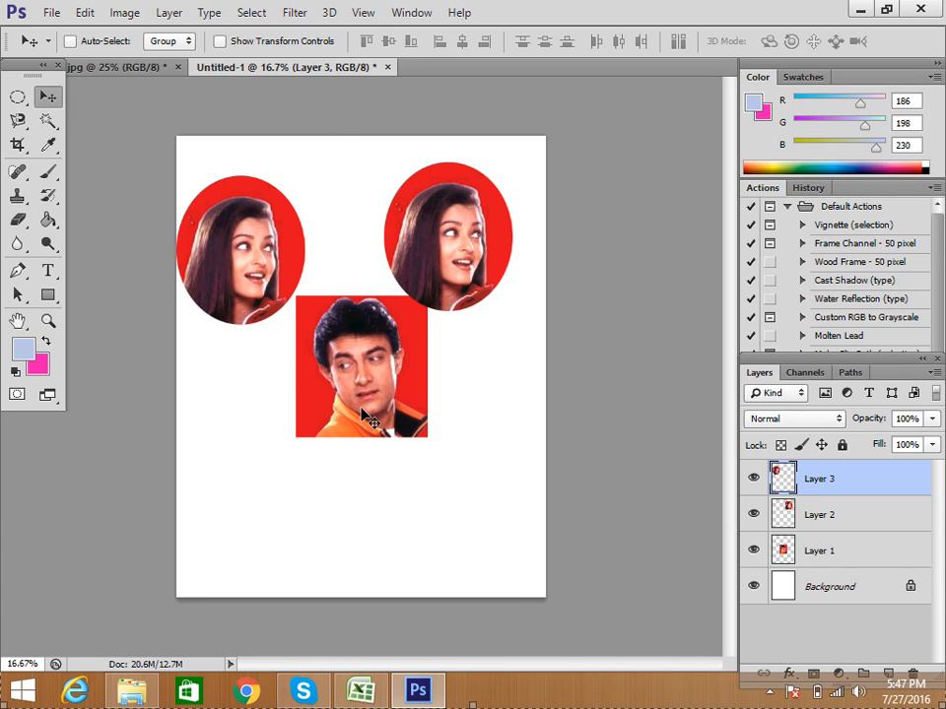
Move the Layer 3 oval up to the page's top edge and raise the Layer 2 oval to the same height.
mouse_move(457, 239)
left_mouse_down()
mouse_move(494, 224)
mouse_move(456, 229)
left_mouse_up()
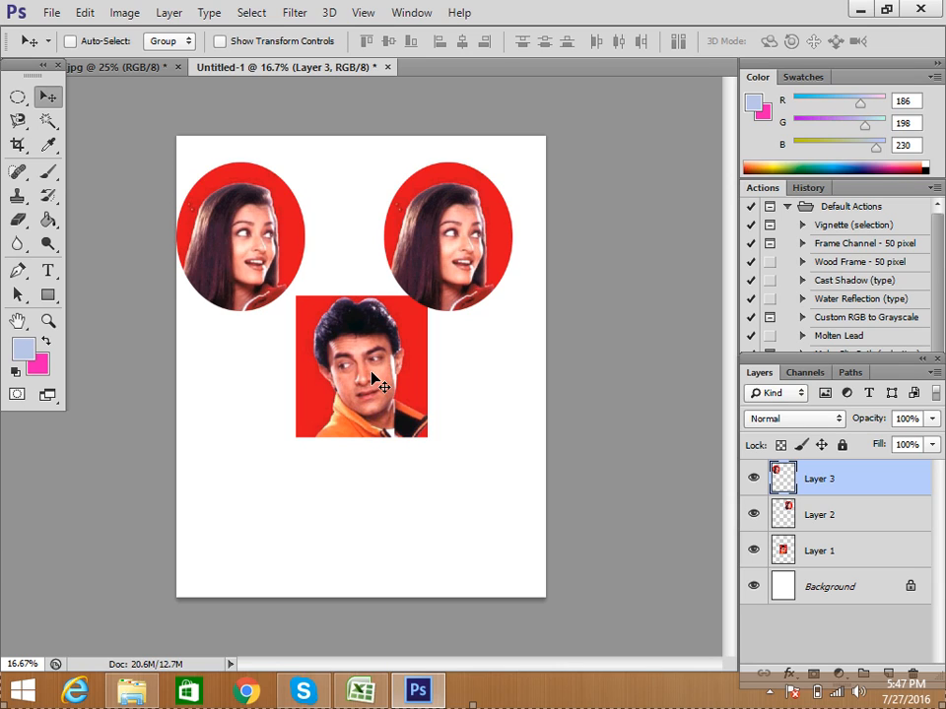
left_click_drag(368, 376, 369, 347)
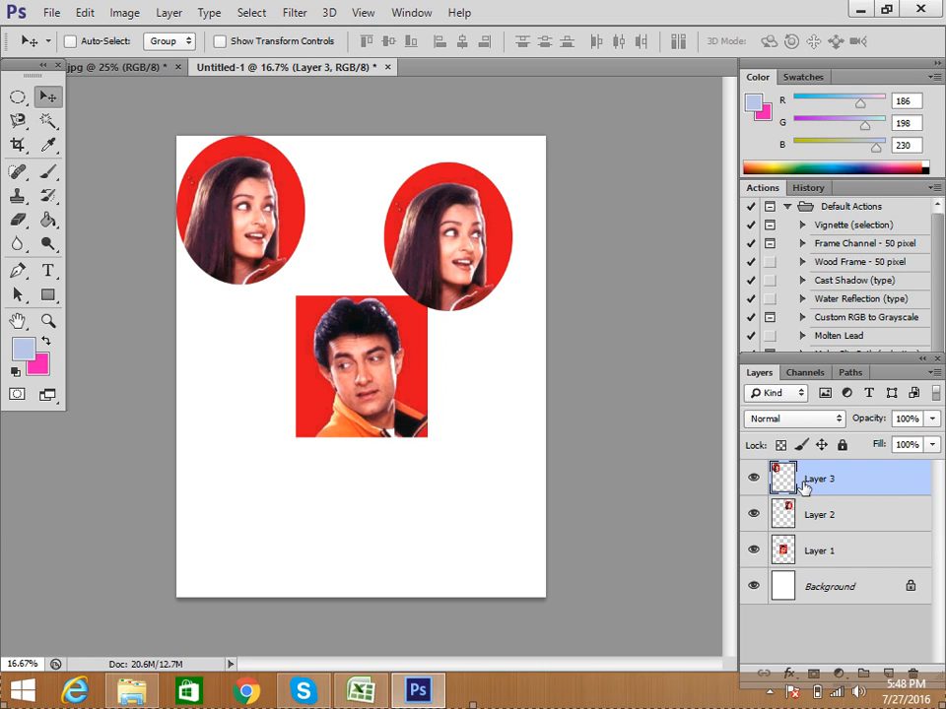
mouse_move(246, 209)
left_mouse_down()
mouse_move(257, 267)
mouse_move(228, 237)
mouse_move(303, 234)
mouse_move(233, 237)
mouse_move(268, 232)
mouse_move(259, 225)
mouse_move(310, 227)
mouse_move(240, 222)
left_mouse_up()
left_click(867, 520)
left_click_drag(440, 256, 458, 215)
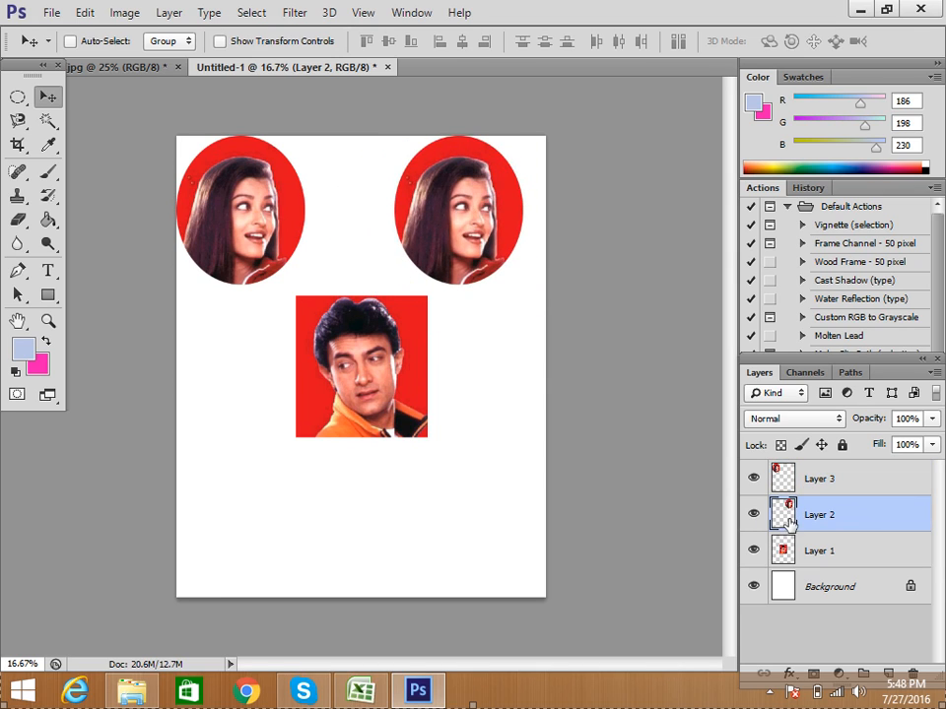
Select Layer 1 and move the man's rectangular portrait to the page's lower half, centred below the two ovals.
left_click(859, 554)
left_click_drag(390, 376, 392, 437)
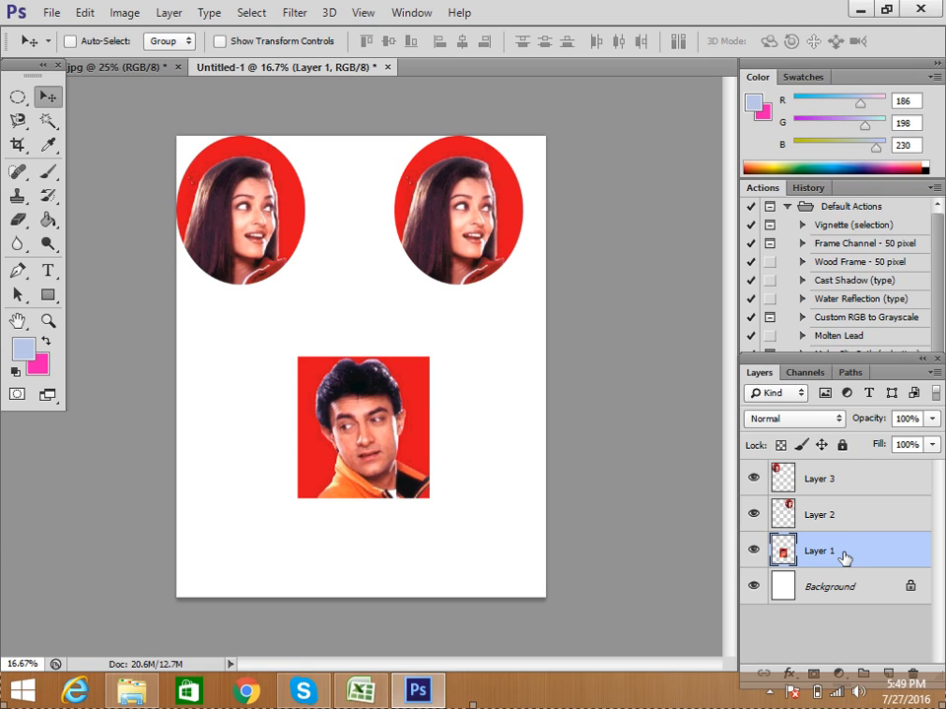
left_click_drag(377, 432, 352, 419)
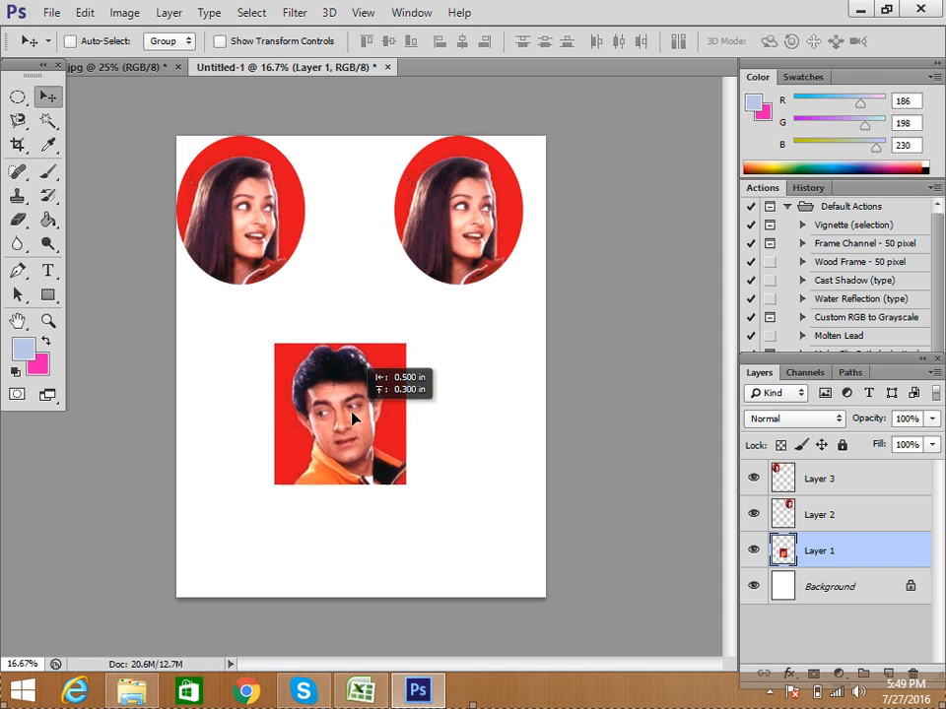
left_click_drag(451, 184, 465, 233)
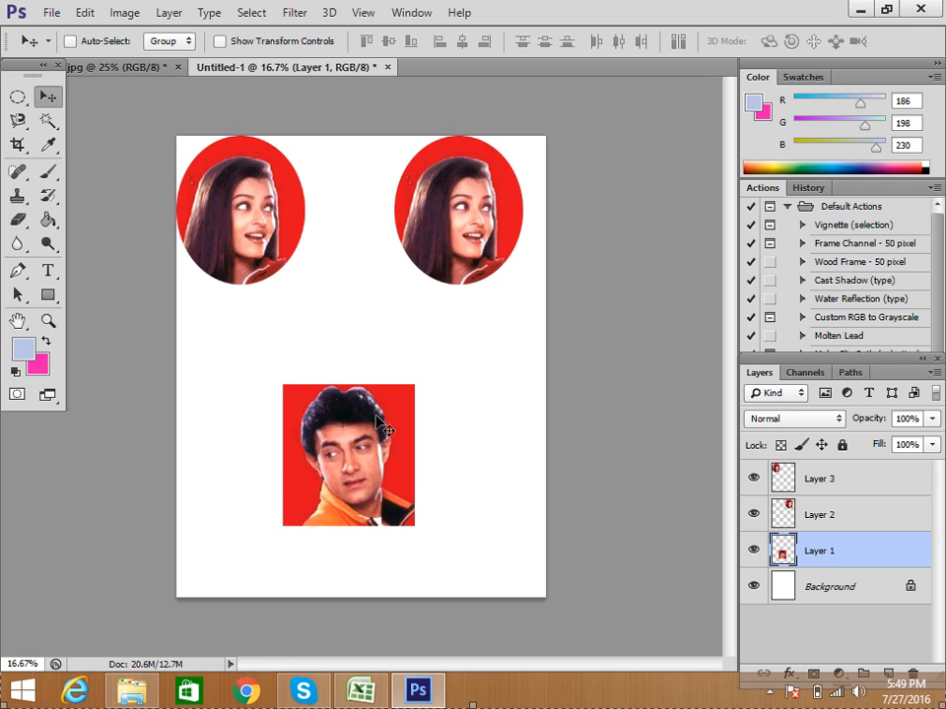
left_click_drag(378, 422, 387, 387)
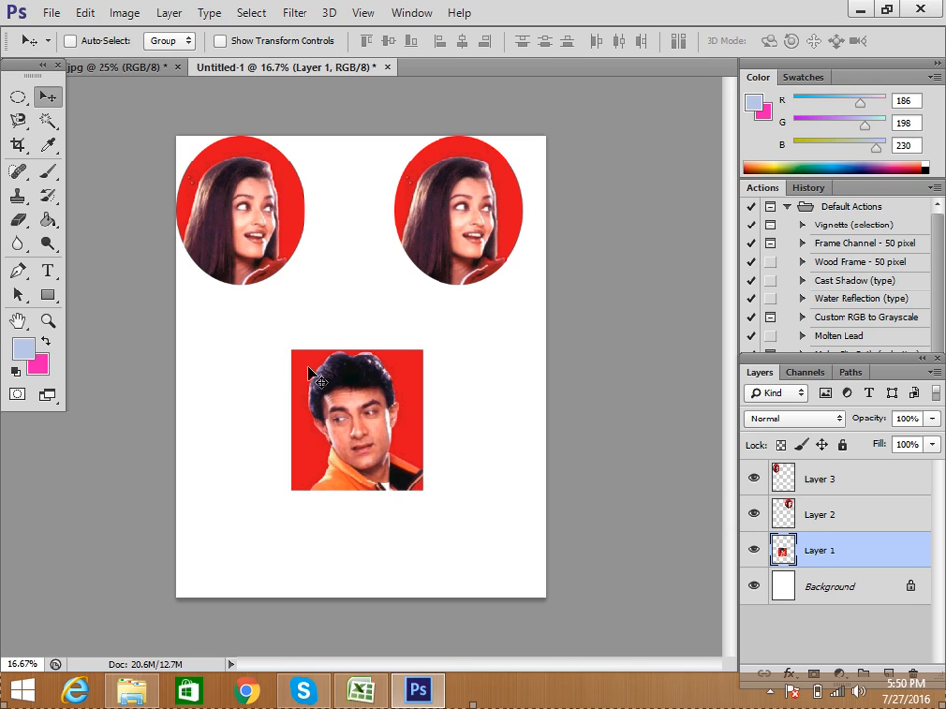
Switch back and forth between the photo and Untitled-1 to view both open documents.
left_click(138, 73)
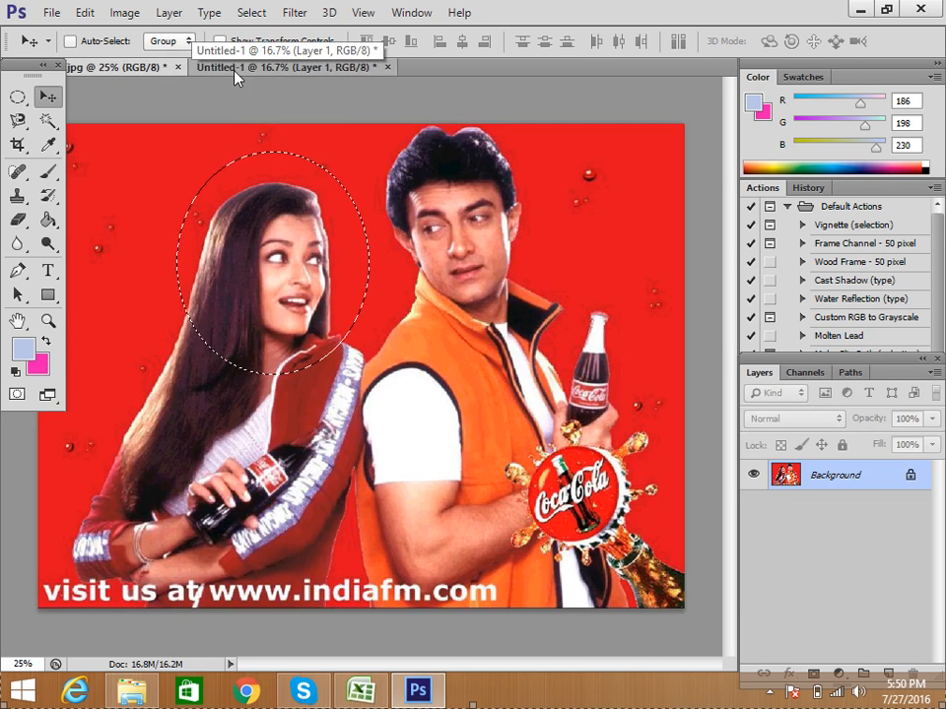
left_click(236, 73)
left_click(139, 70)
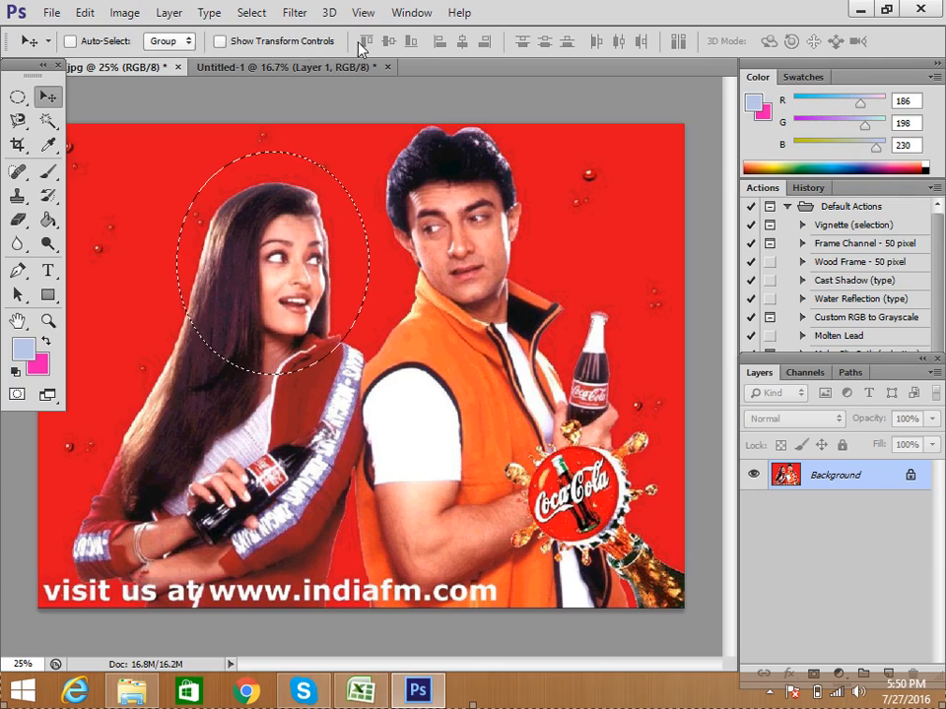
left_click(232, 66)
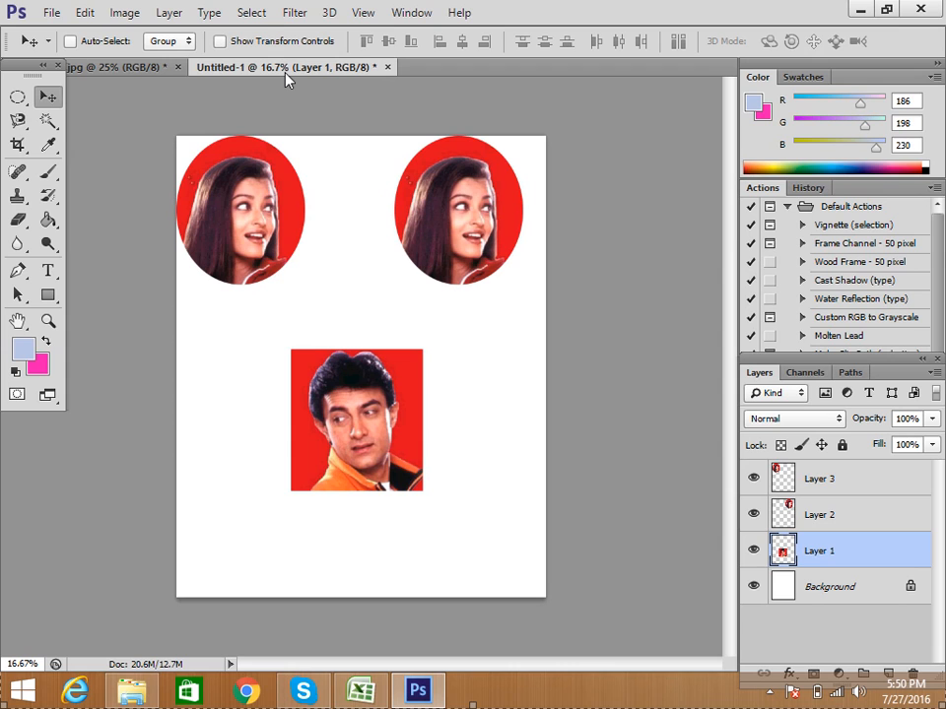
Undock Untitled-1 and the photo into separate floating windows, placing the photo window in the workspace's upper part.
left_click_drag(266, 74, 327, 242)
left_click_drag(126, 69, 312, 249)
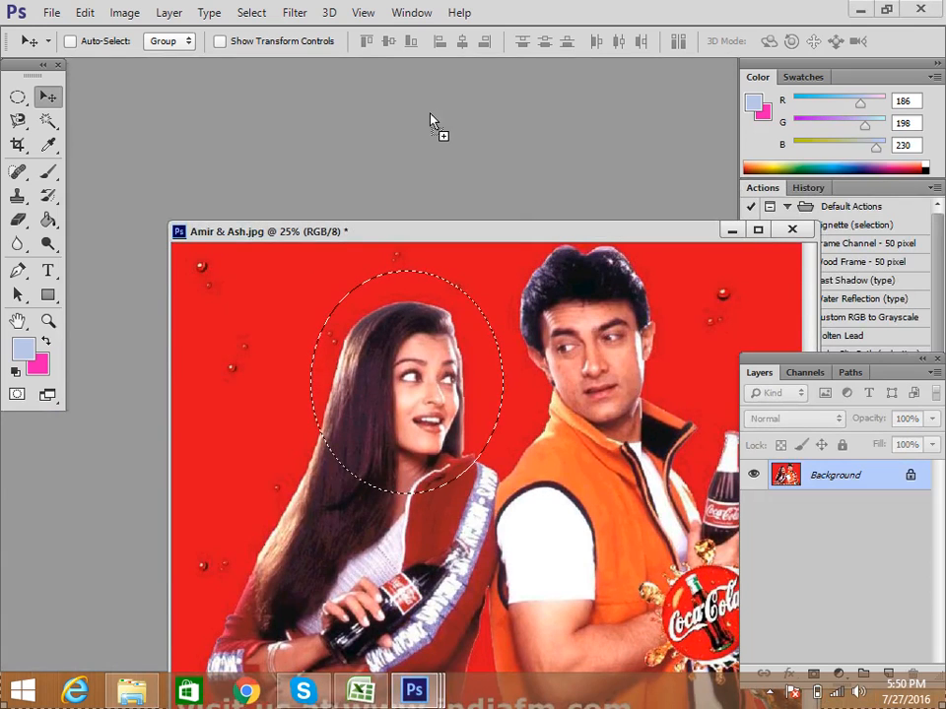
left_click_drag(477, 234, 316, 109)
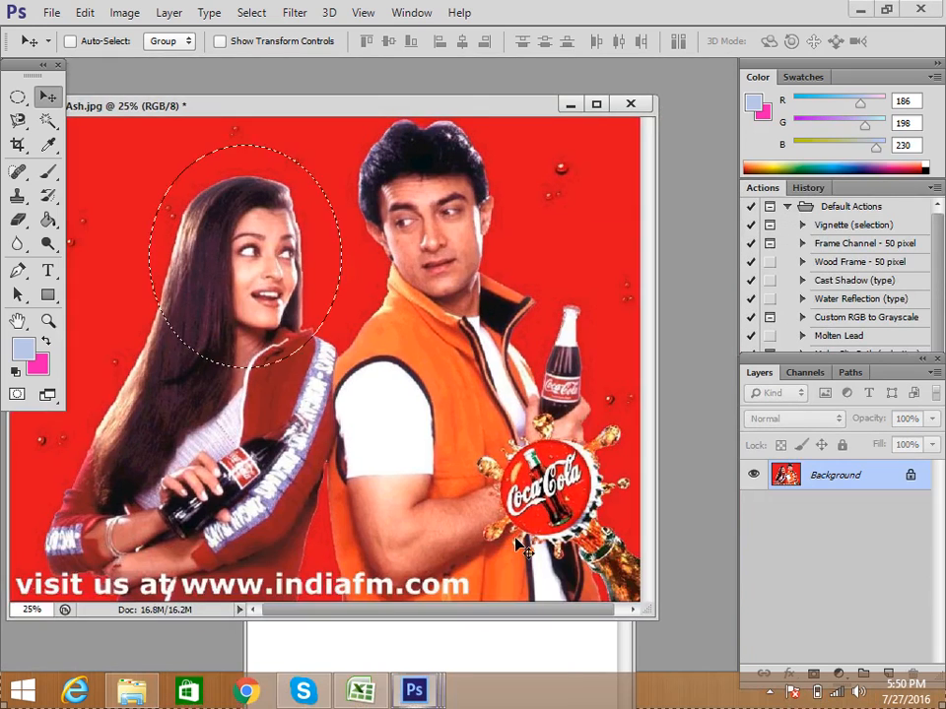
Bring the floating Untitled-1 window to the front and arrange it side by side with the photo window.
left_click(562, 667)
left_click_drag(433, 241, 353, 144)
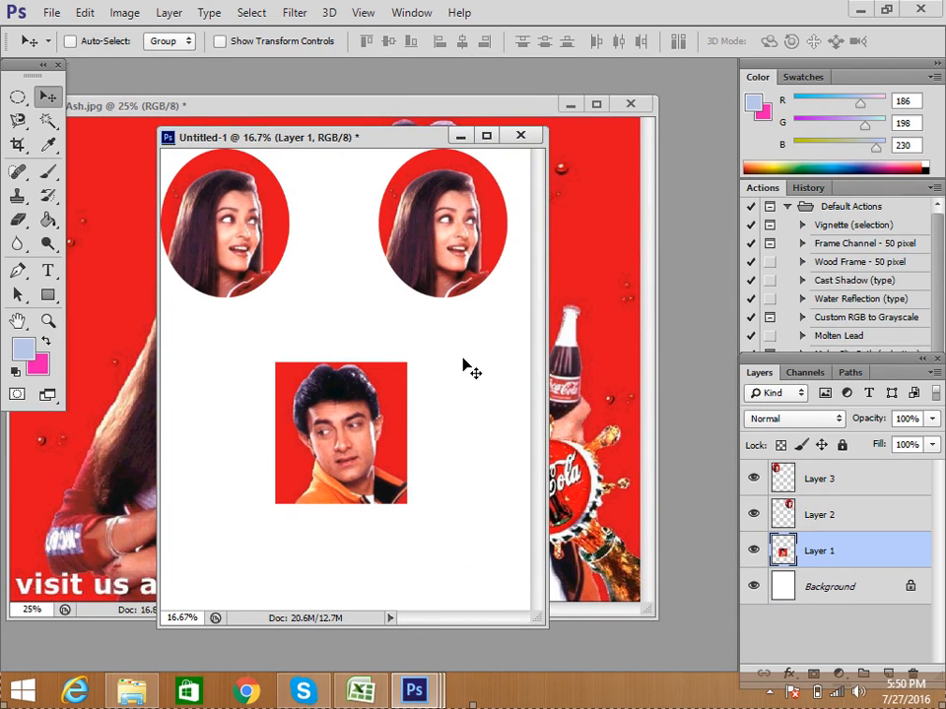
left_click_drag(355, 144, 352, 190)
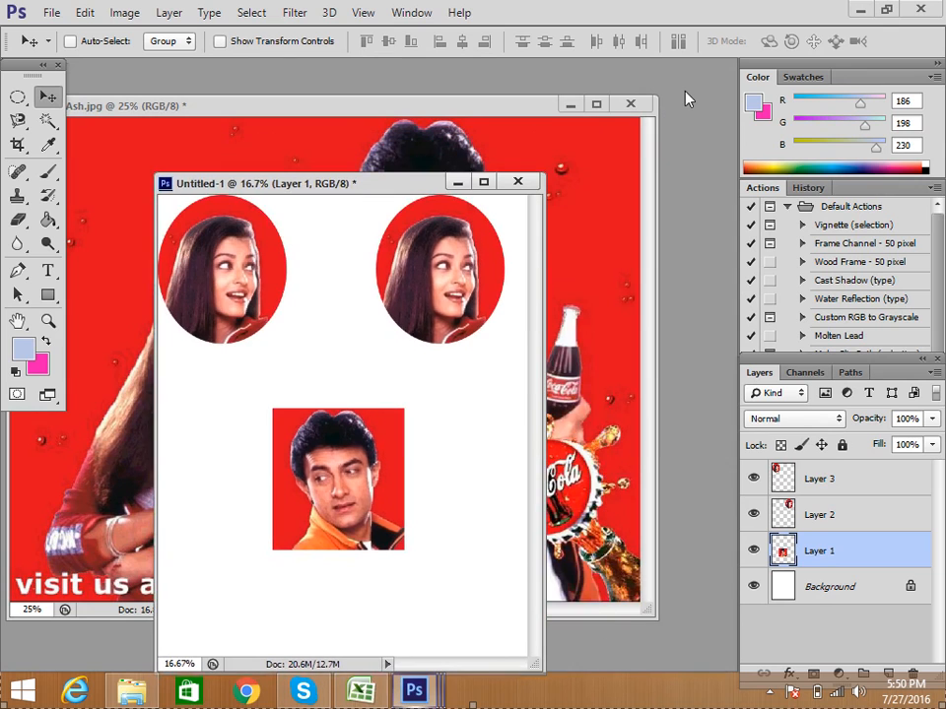
left_click_drag(657, 96, 675, 131)
left_click_drag(234, 194, 191, 156)
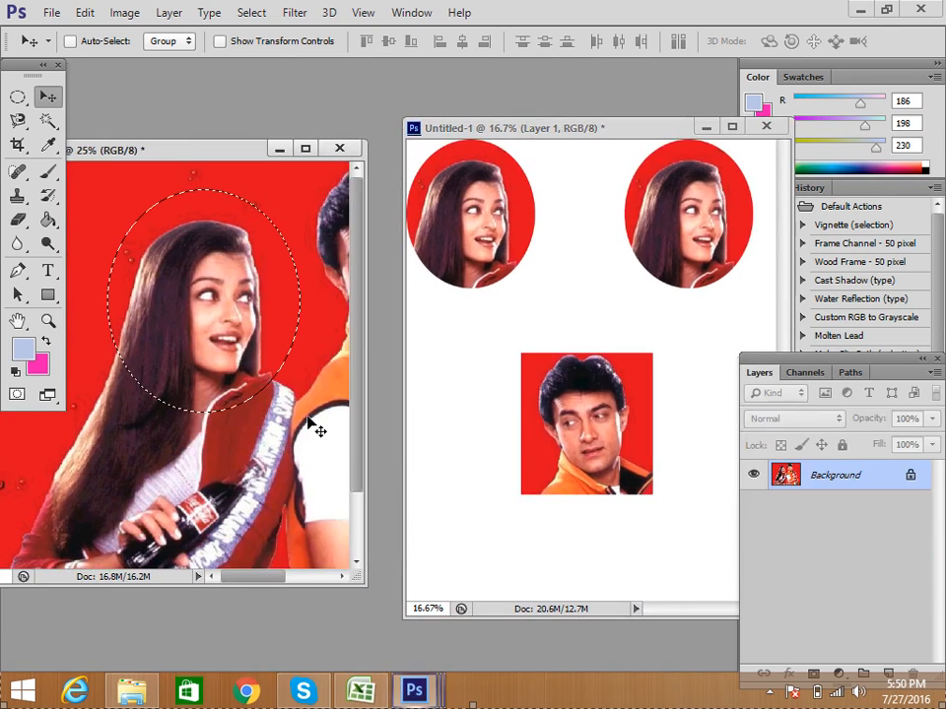
Minimize both floating document windows and restore only the photo window.
left_click(706, 127)
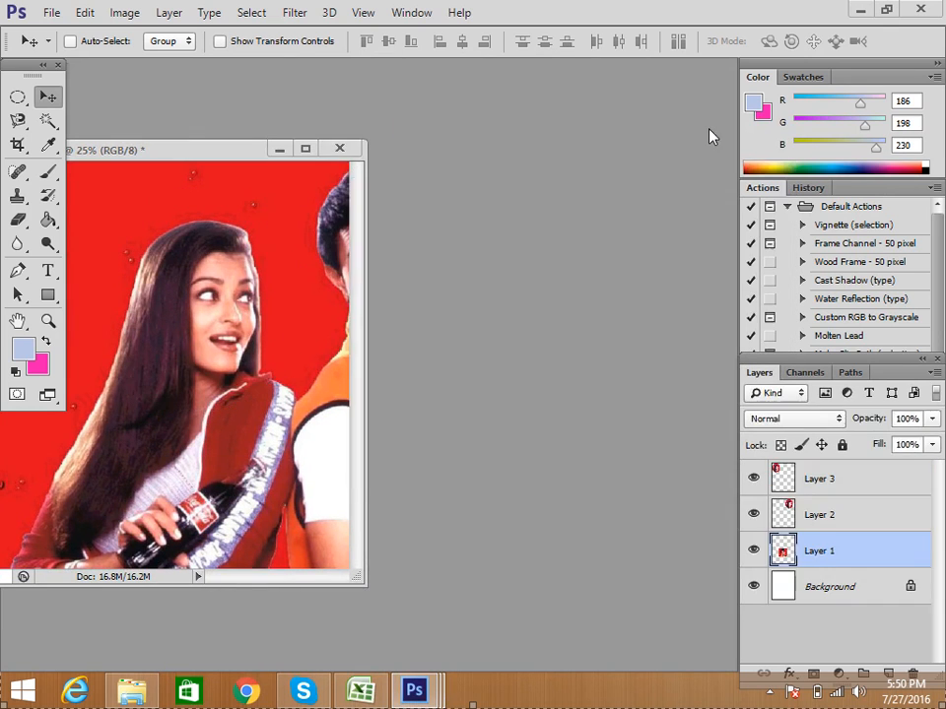
left_click(280, 149)
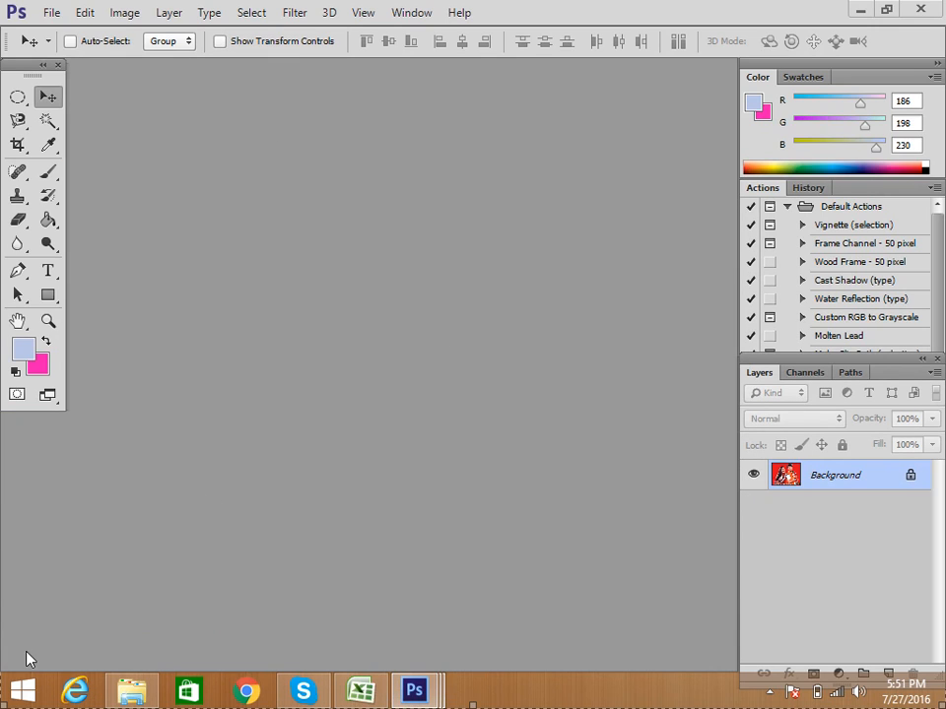
mouse_move(424, 697)
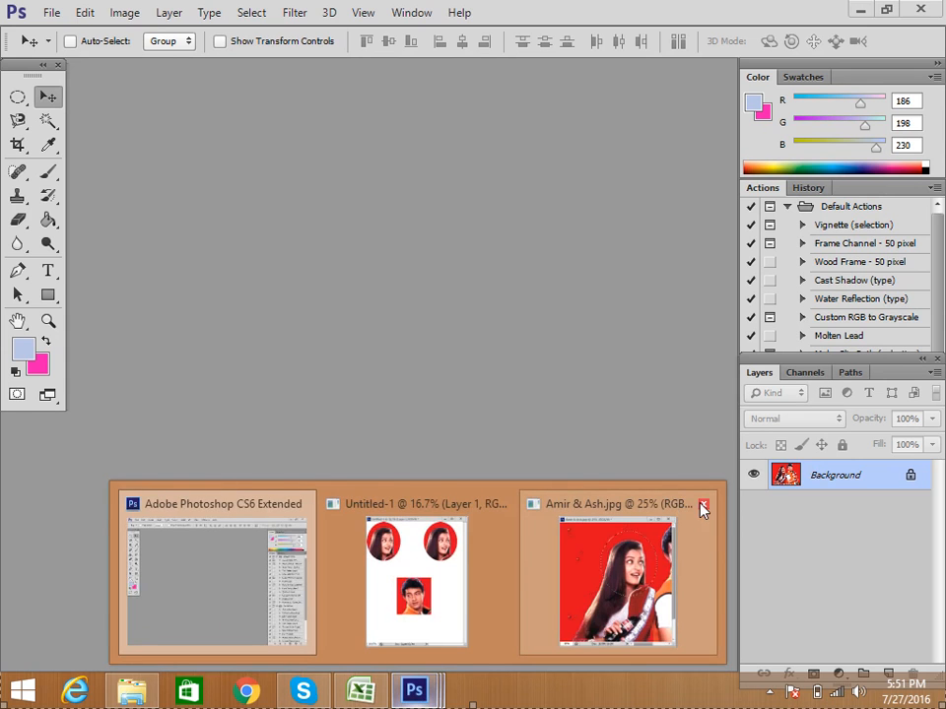
left_click(680, 537)
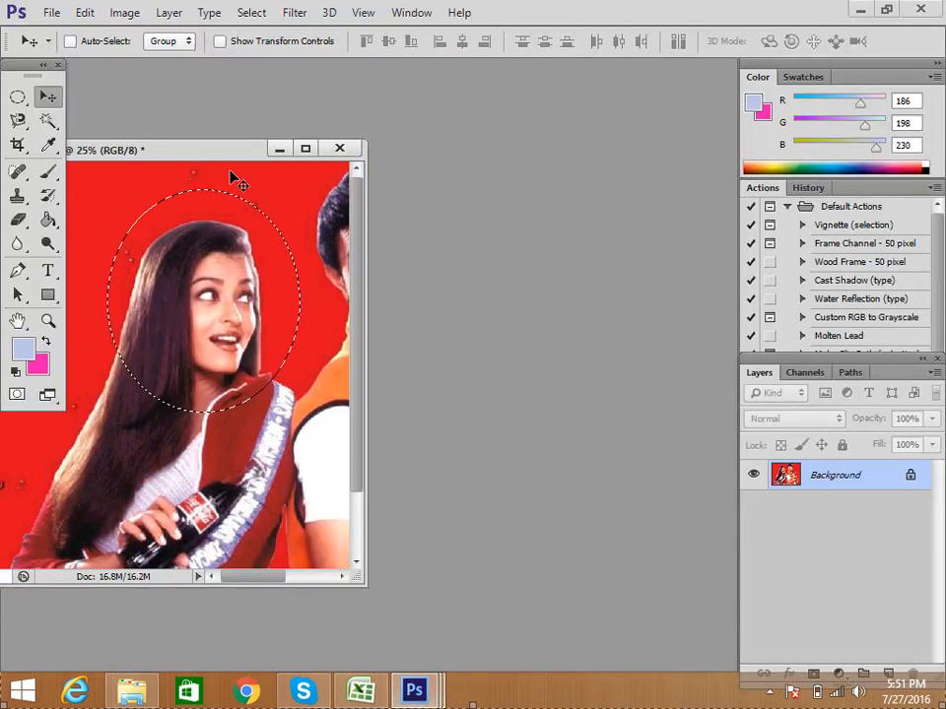
Maximize the photo window and return it to its floating size, and restore the minimized Untitled-1 window.
left_click_drag(217, 158, 451, 144)
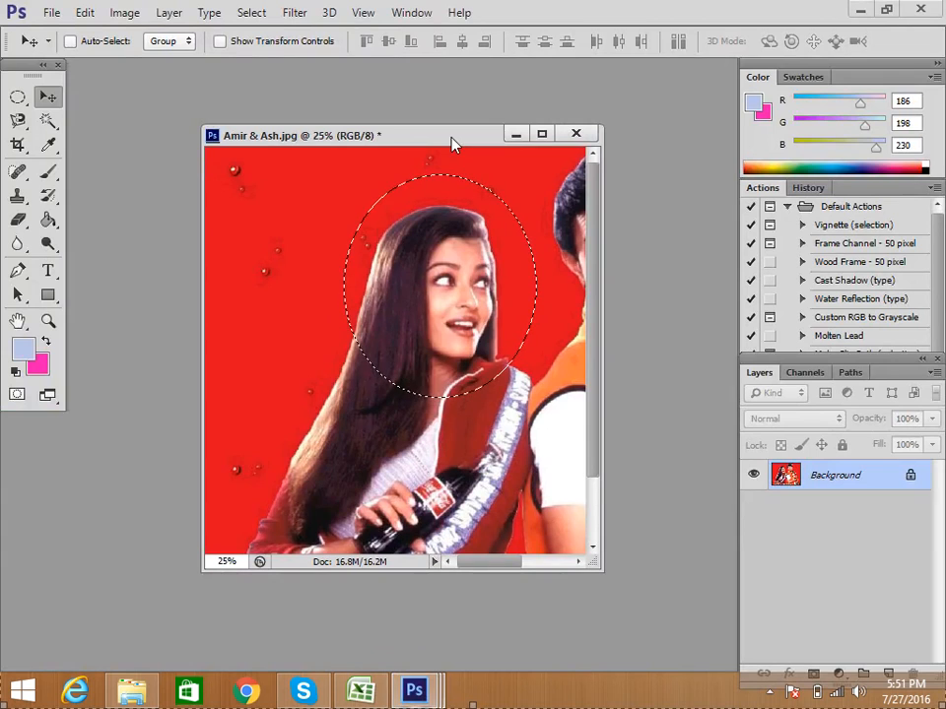
left_click(542, 135)
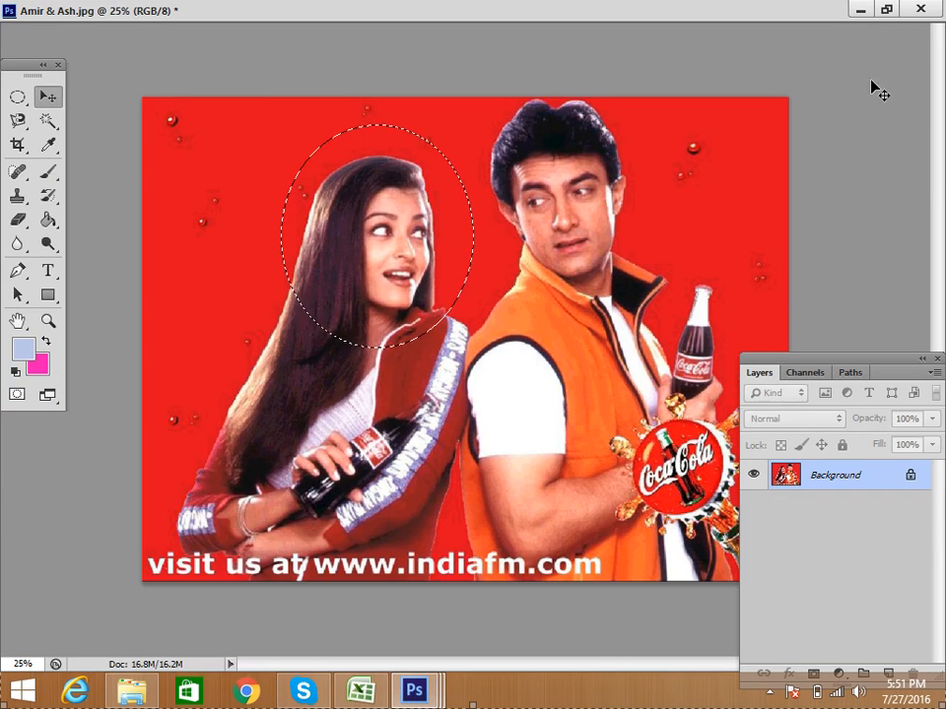
left_click(889, 12)
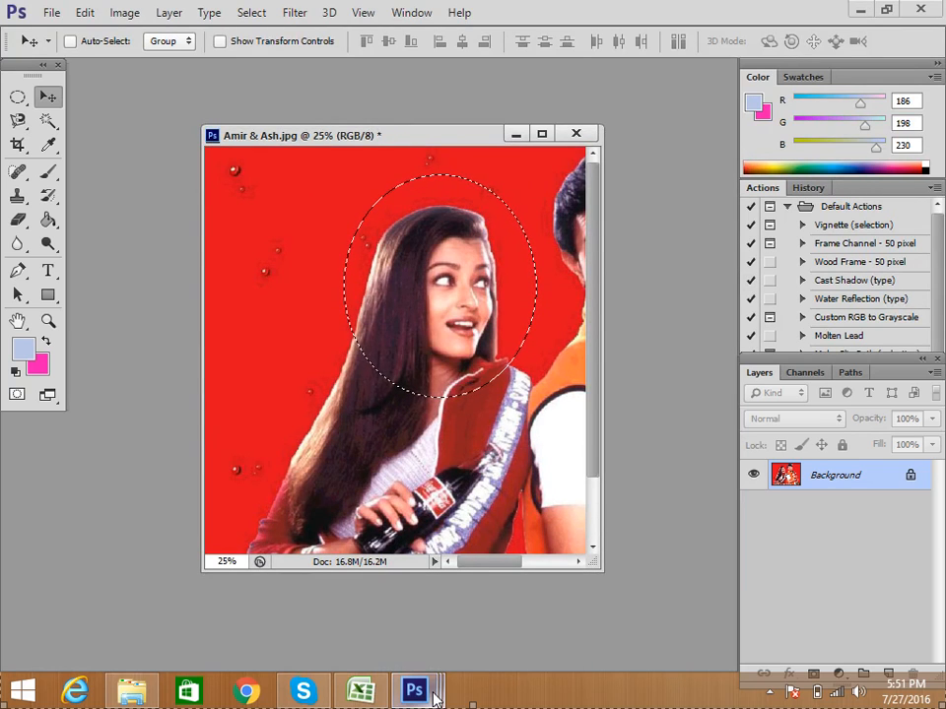
mouse_move(434, 696)
left_click(429, 630)
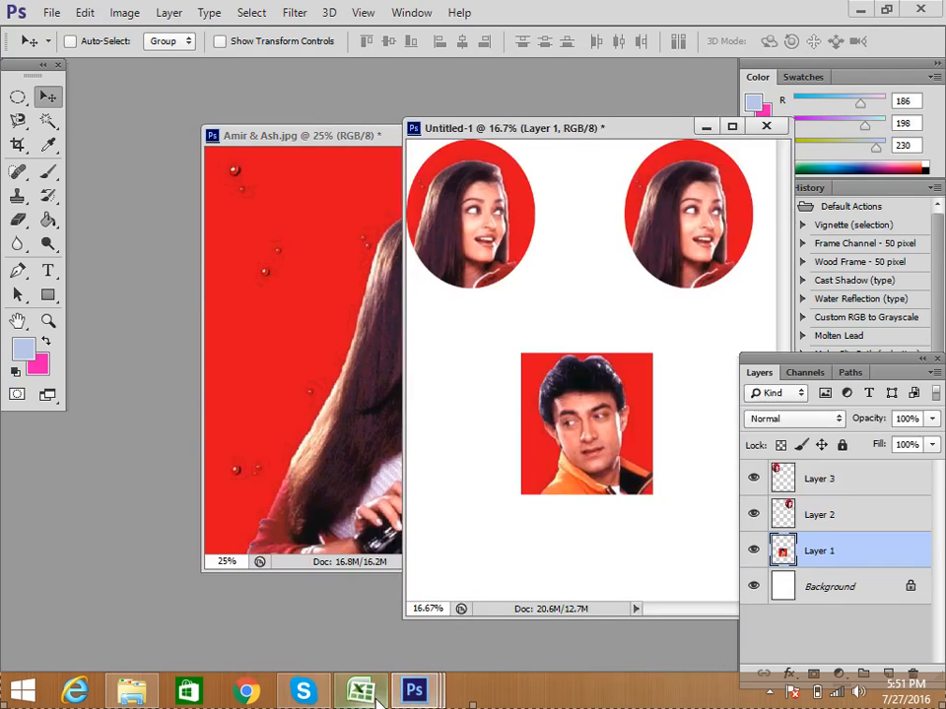
left_click(768, 691)
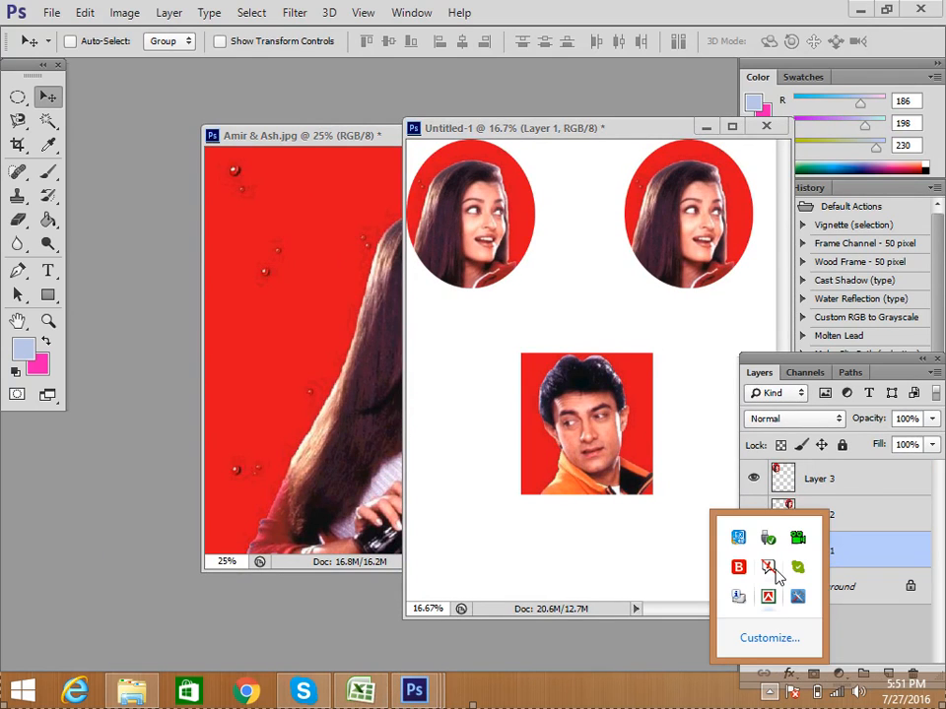
right_click(798, 539)
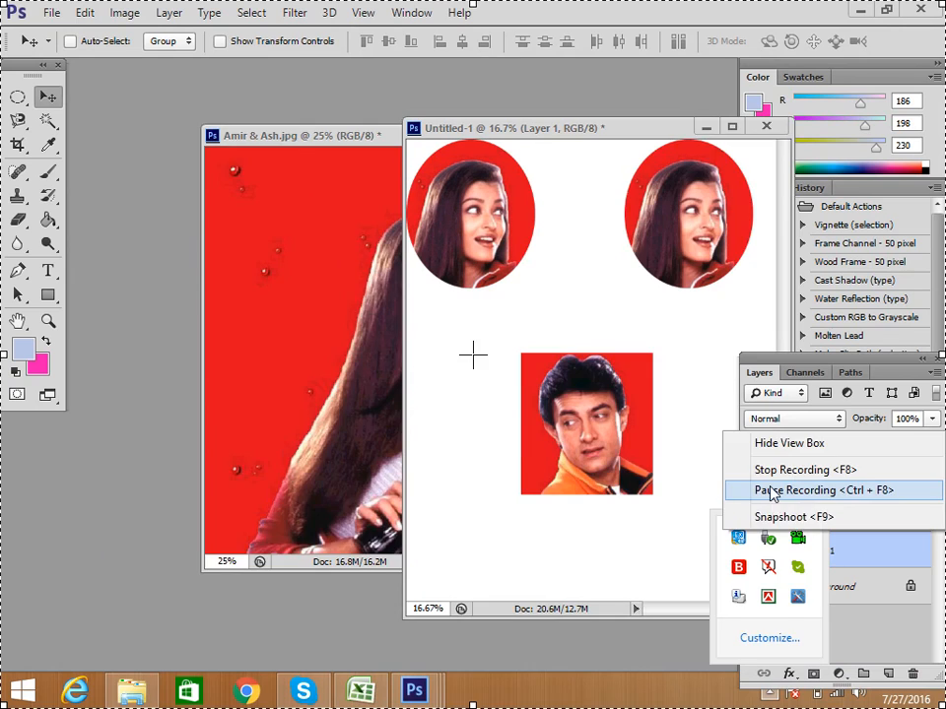
left_click(772, 491)
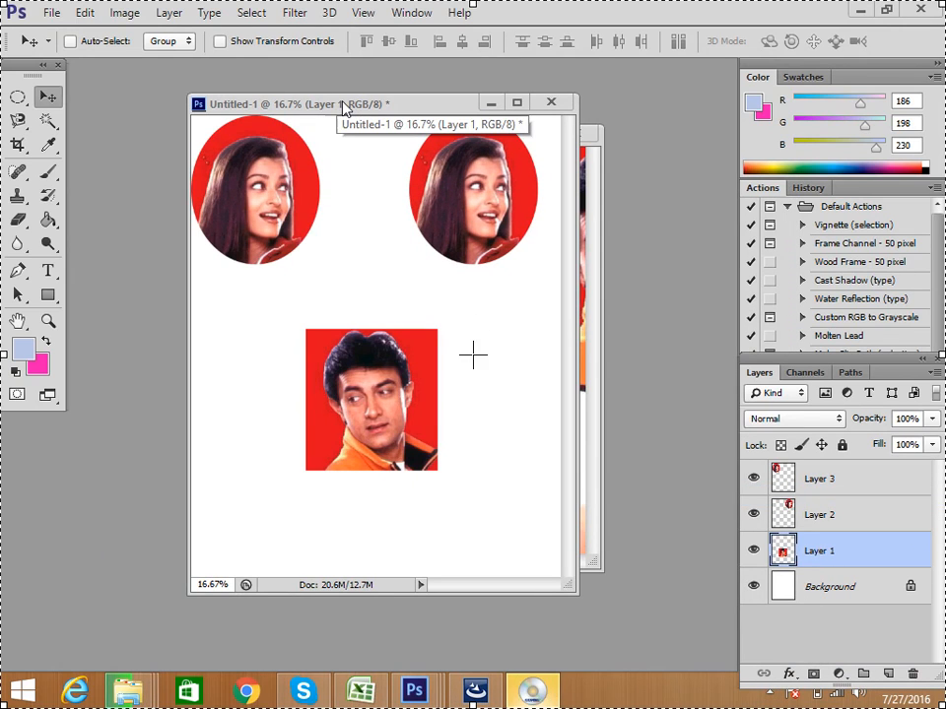
Dock the floating Untitled-1 and photo windows back as tabbed documents, leaving the photo as the active document.
left_click_drag(380, 109, 296, 131)
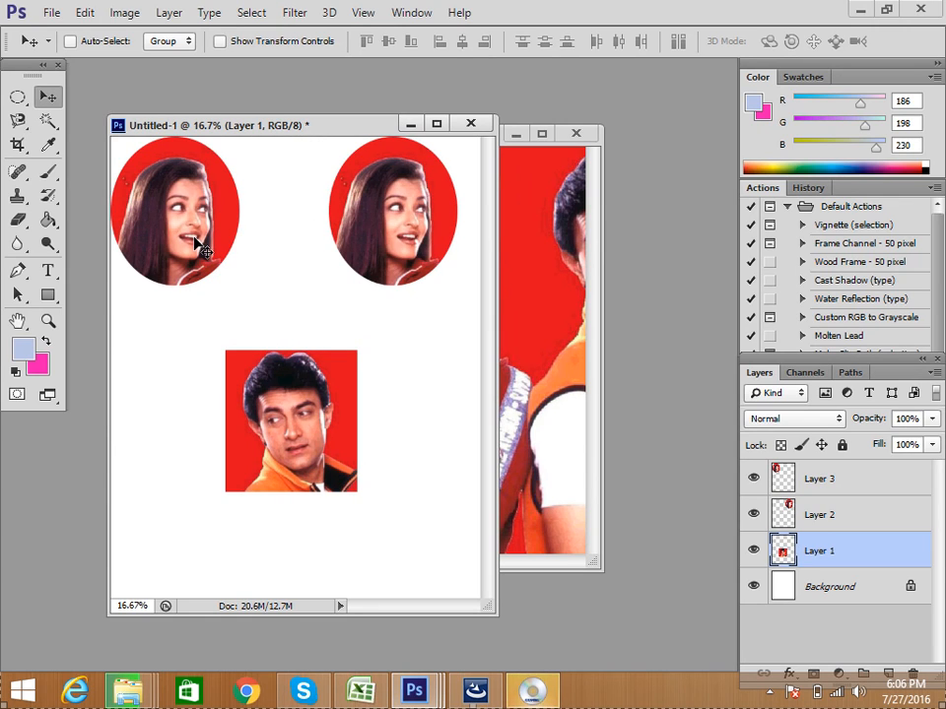
left_click_drag(316, 134, 347, 144)
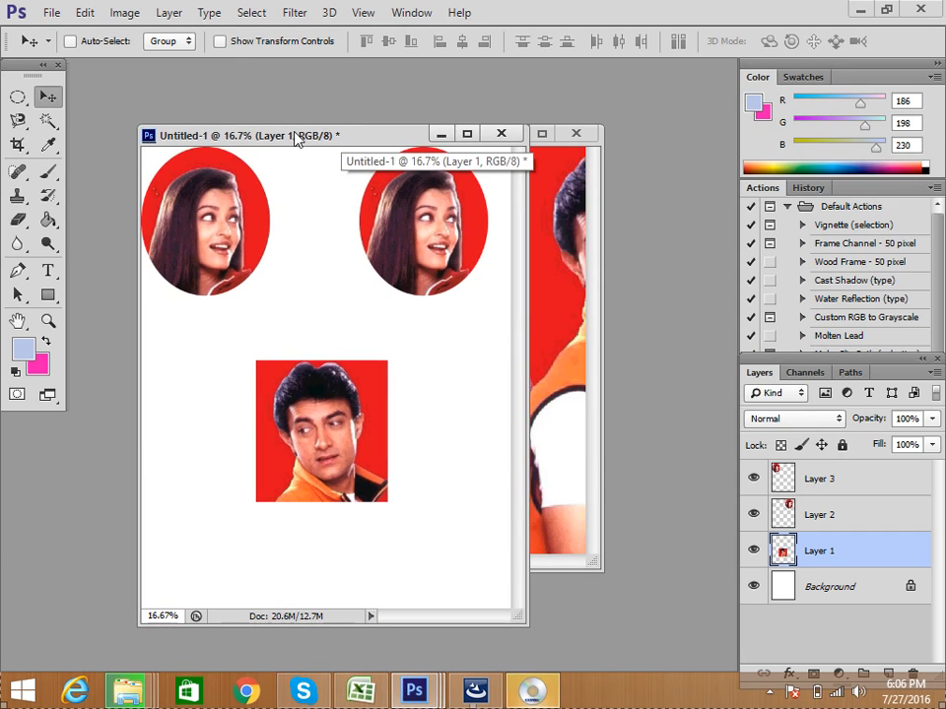
left_click_drag(276, 137, 215, 69)
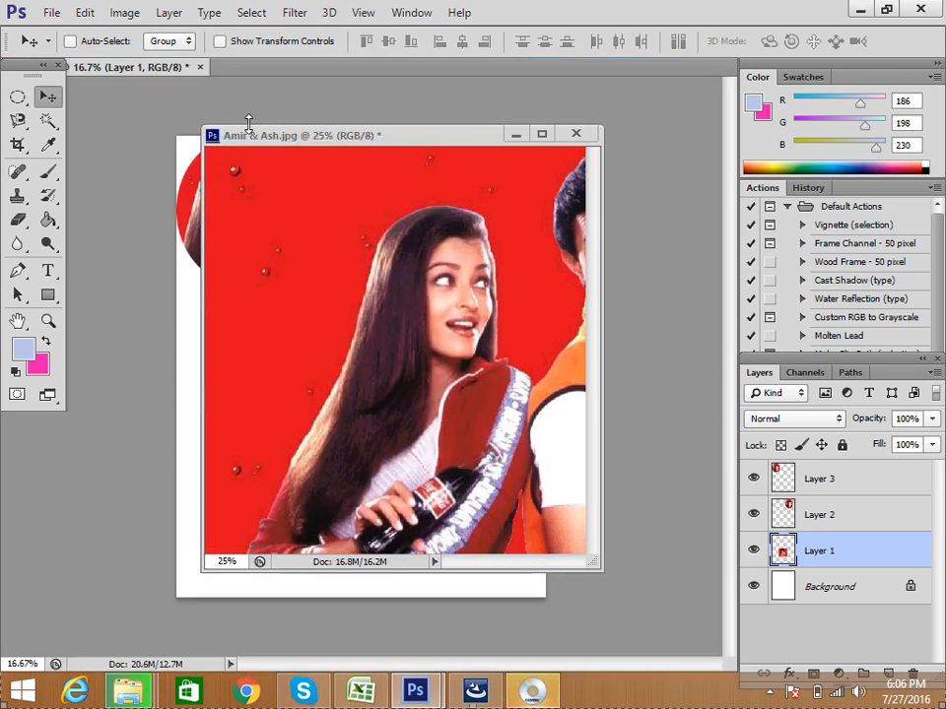
left_click_drag(250, 141, 261, 77)
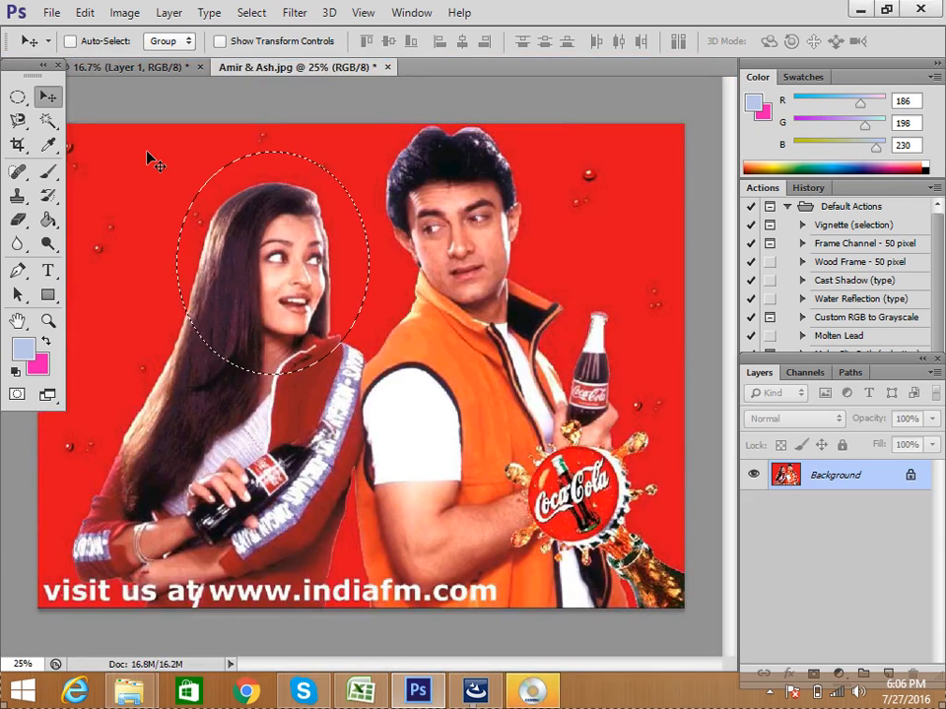
left_click(131, 69)
left_click(218, 66)
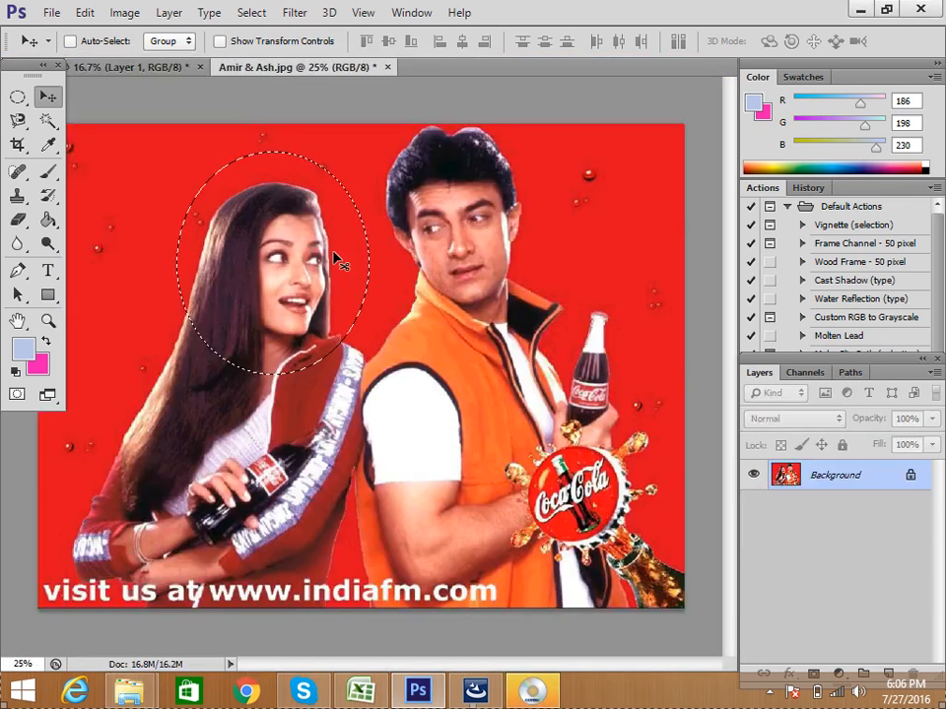
Clear the elliptical selection around the woman's head in the photo document.
left_click(128, 67)
left_click(282, 68)
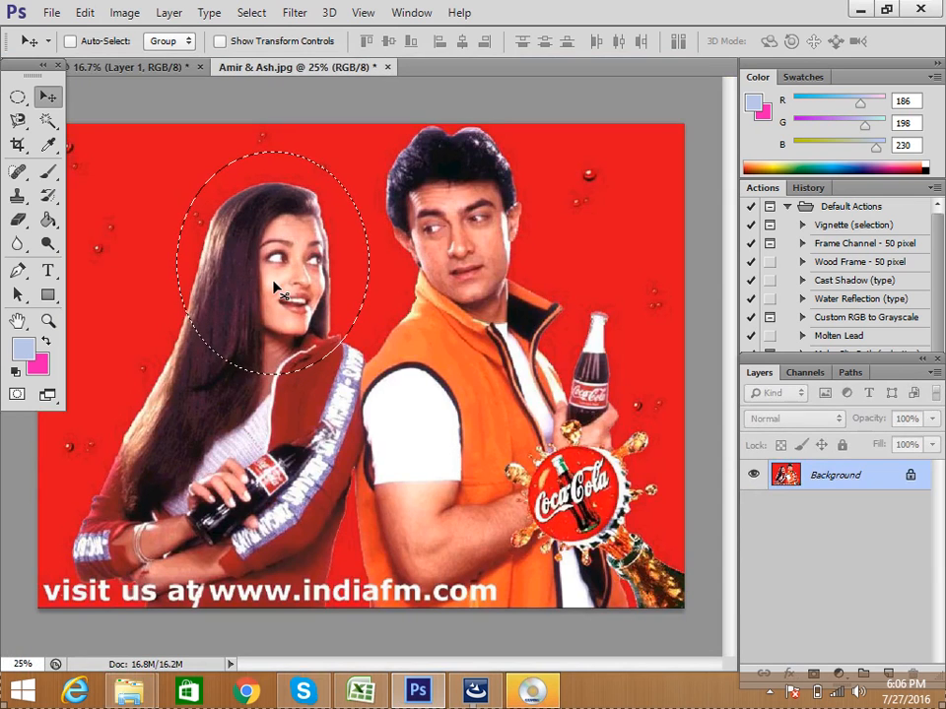
key("ctrl+d")
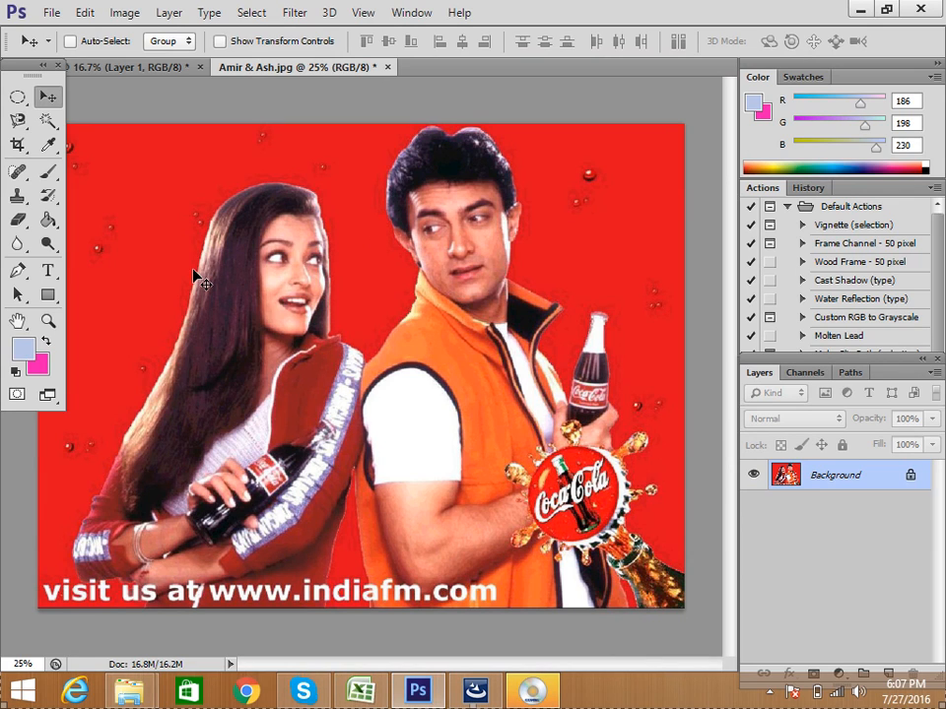
left_click(56, 18)
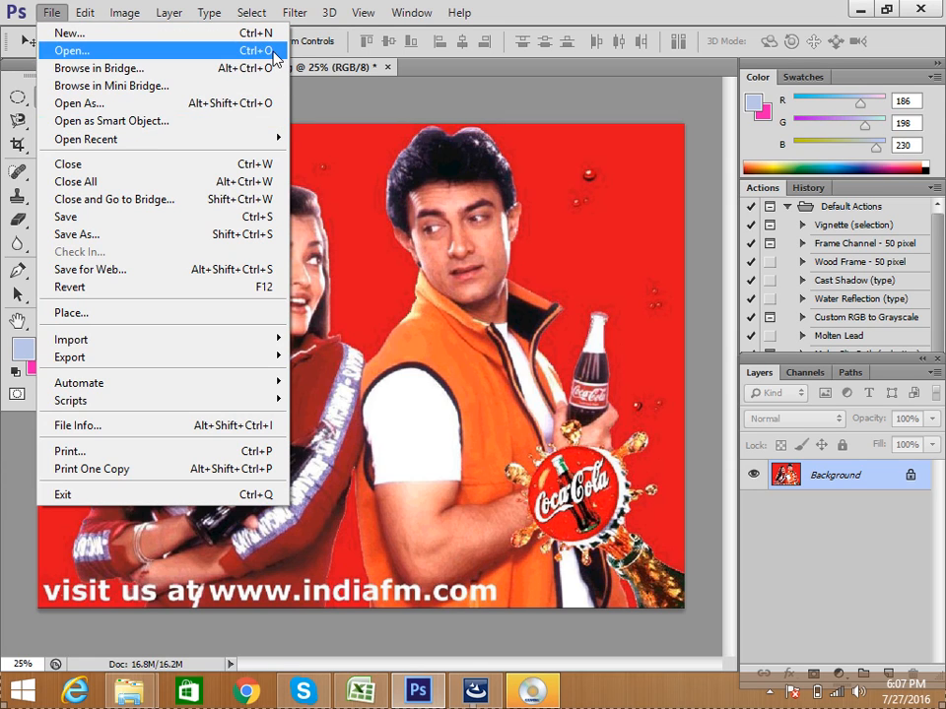
left_click(566, 12)
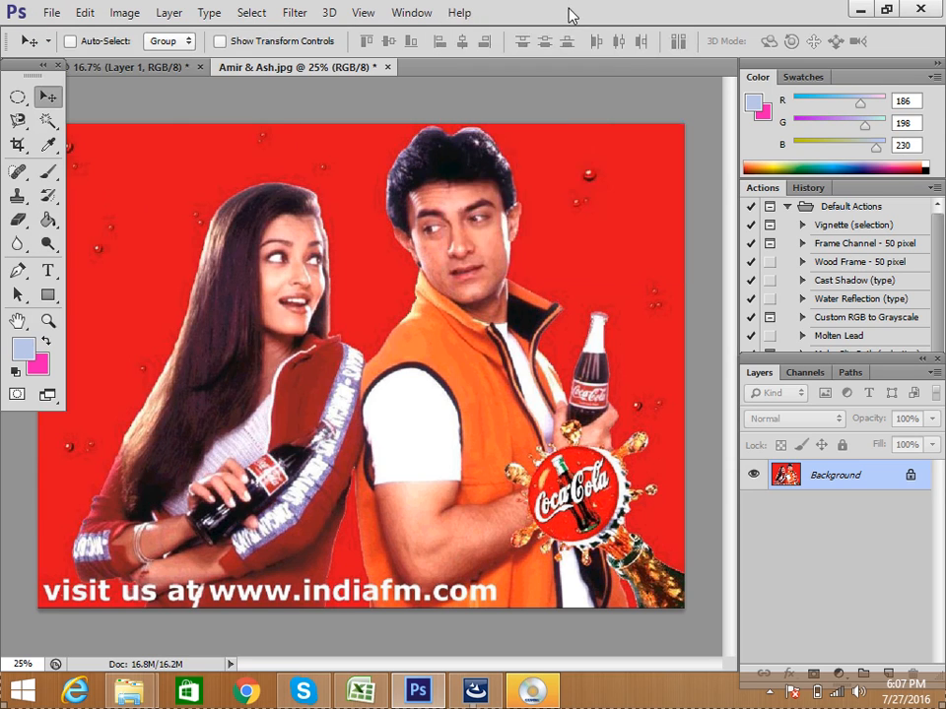
Draw an elliptical selection around the man's head in the photo with the Elliptical Marquee tool.
left_click(16, 95)
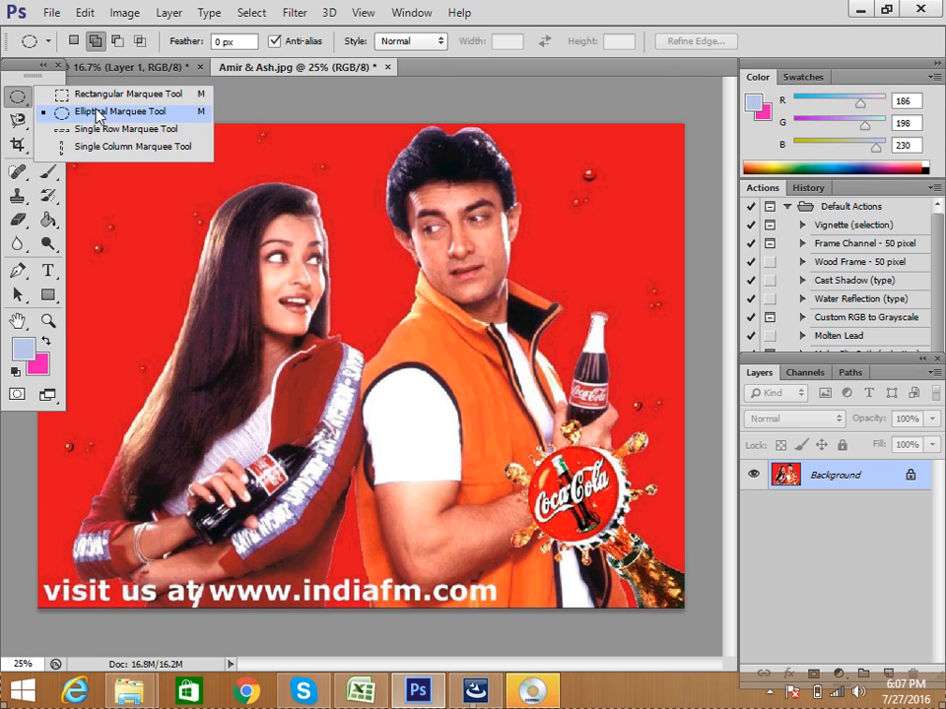
left_click(44, 77)
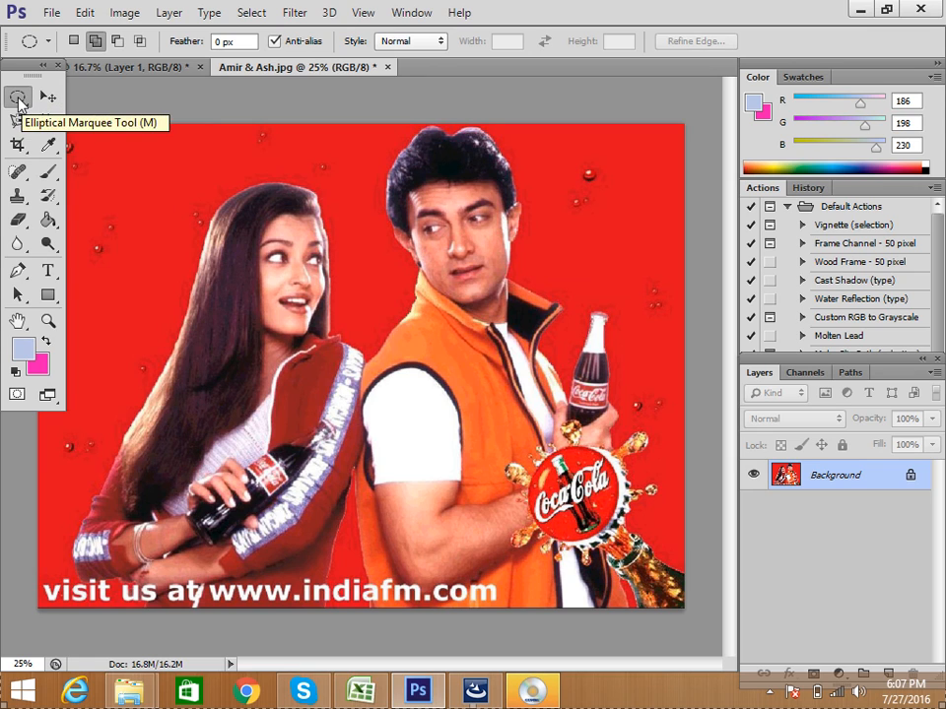
left_click_drag(394, 158, 552, 325)
left_click_drag(515, 293, 493, 278)
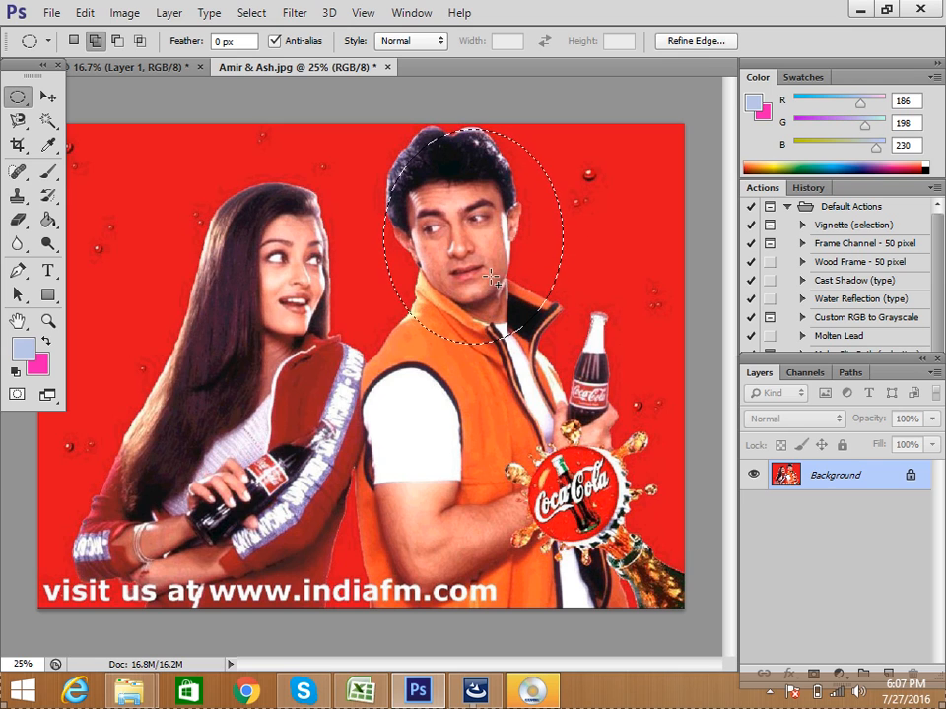
Try shifting the selected head pixels within the photo using the Move tool, undoing each move.
left_click(47, 96)
left_click_drag(522, 180, 510, 266)
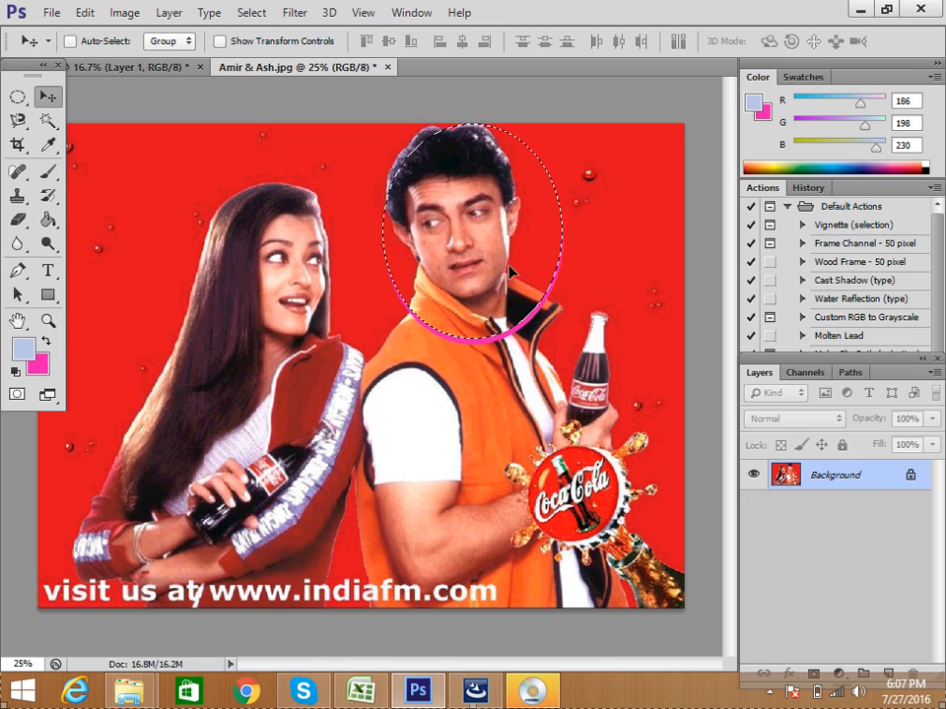
key("ctrl+z")
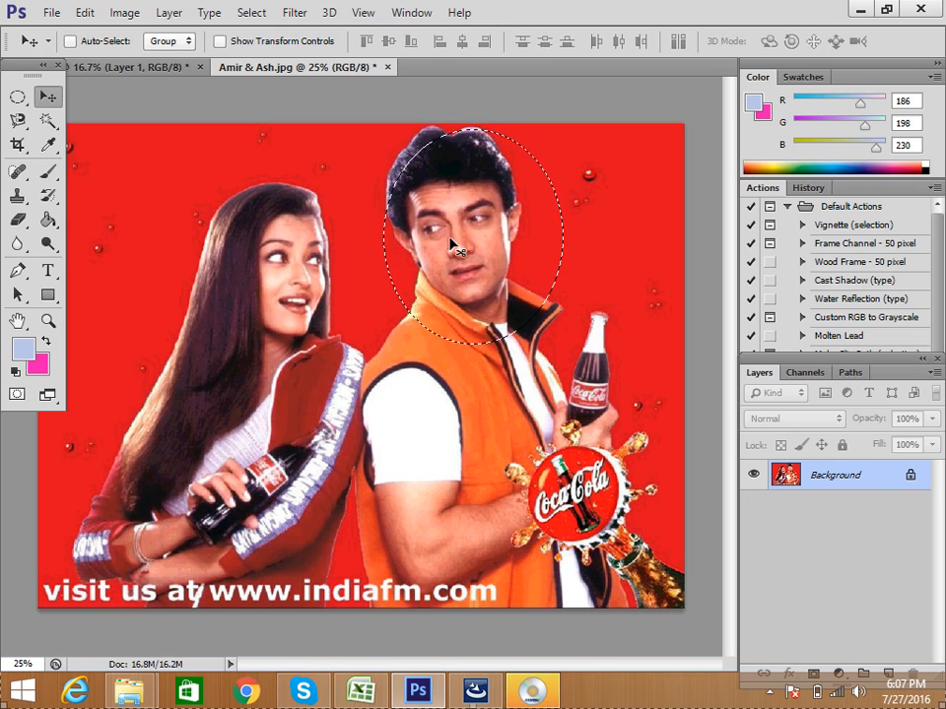
left_click_drag(451, 238, 436, 250)
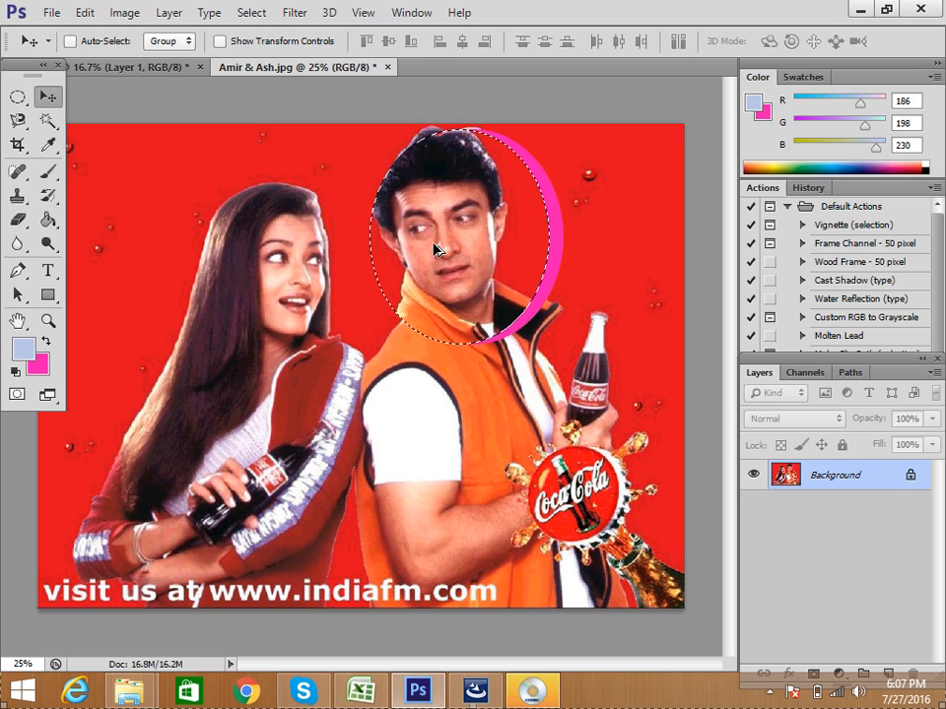
key("ctrl+z")
Try repositioning the elliptical selection outline with the marquee tool, and step back in history until the selection is removed.
left_click(16, 96)
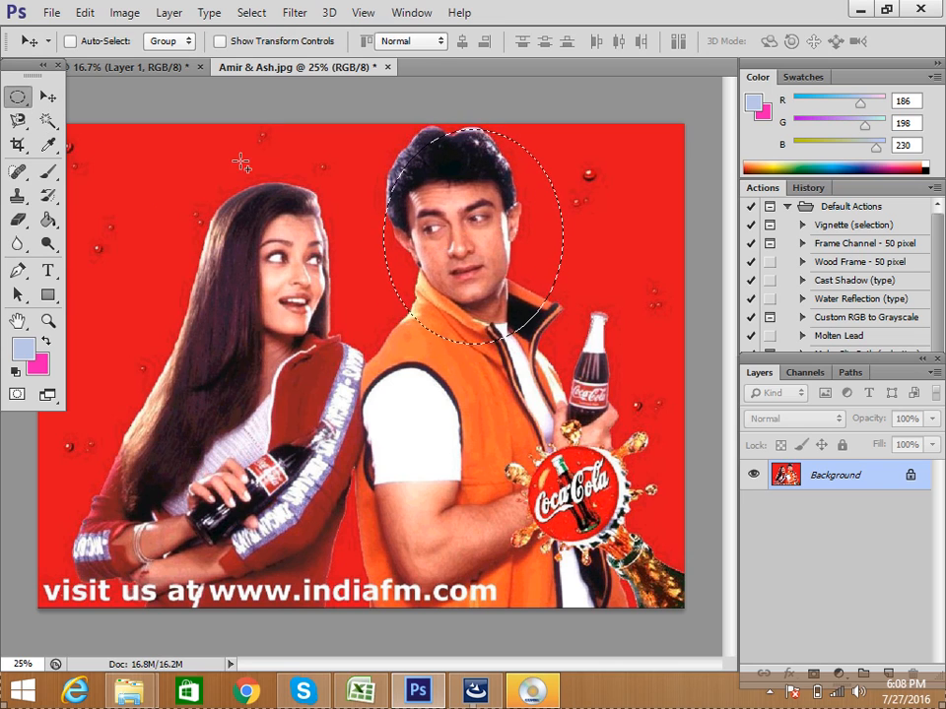
left_click_drag(493, 252, 457, 205)
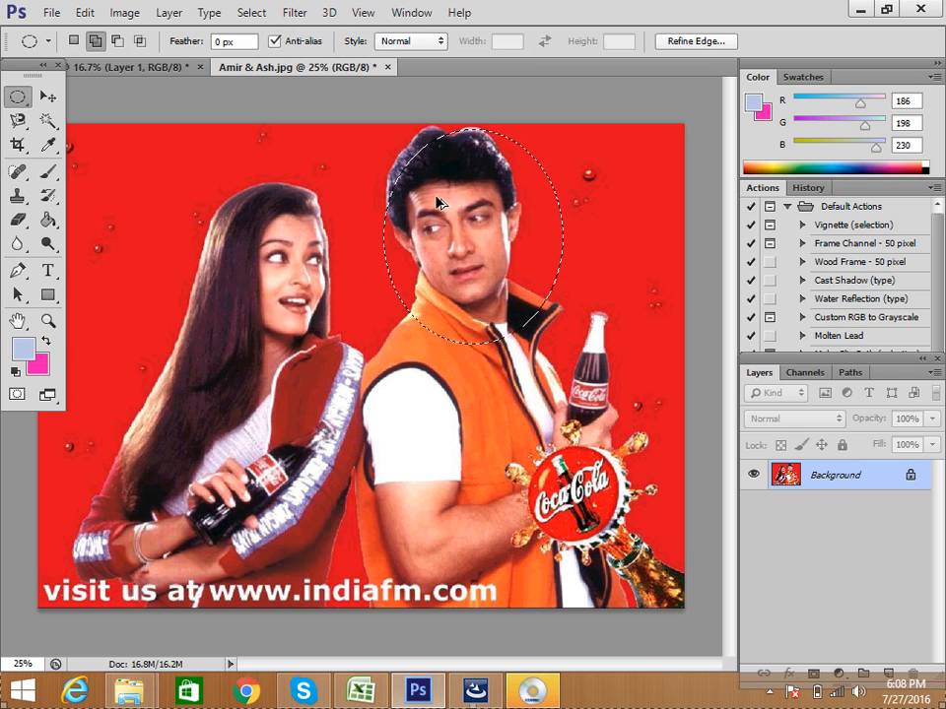
key("ctrl+alt+z")
key("ctrl+alt+z")
key("ctrl+alt+z")
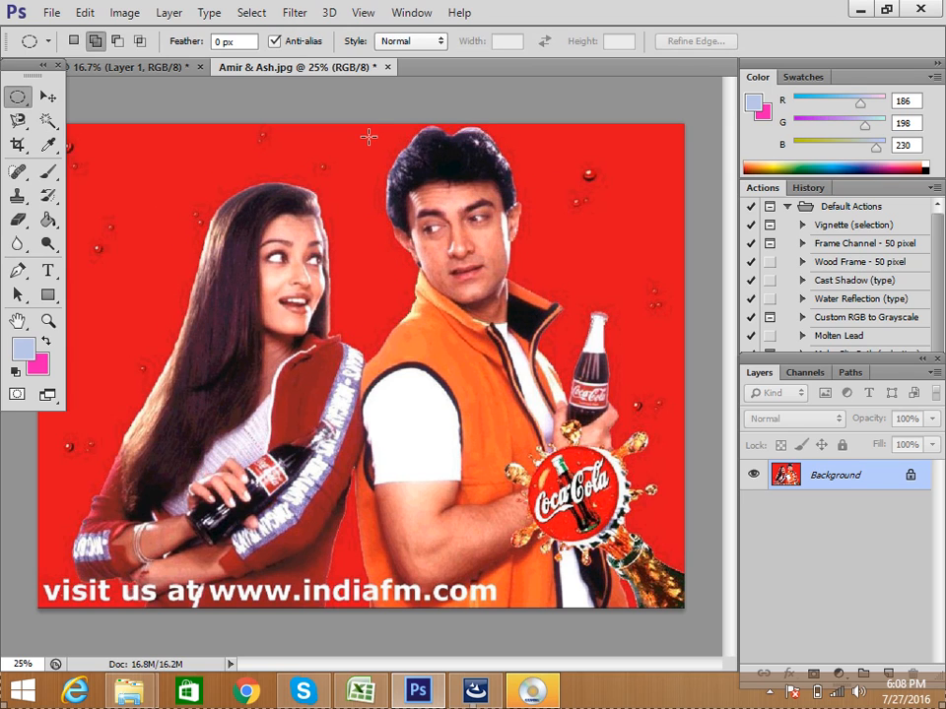
Select the man's head with an ellipse and copy it into Untitled-1, placing it just right of the square head picture.
left_click_drag(367, 126, 559, 351)
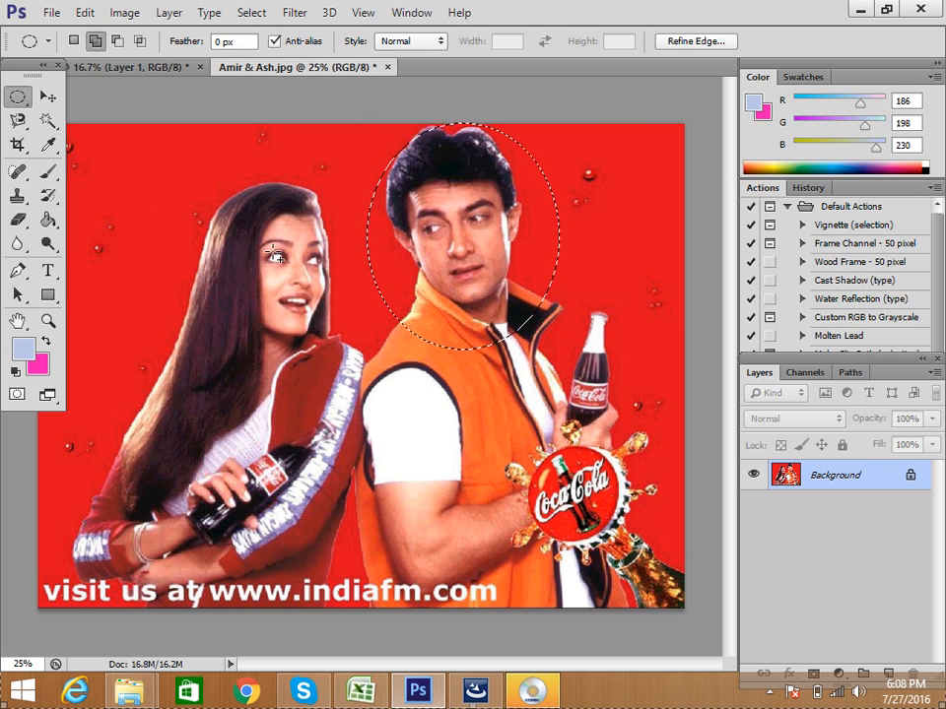
left_click(47, 98)
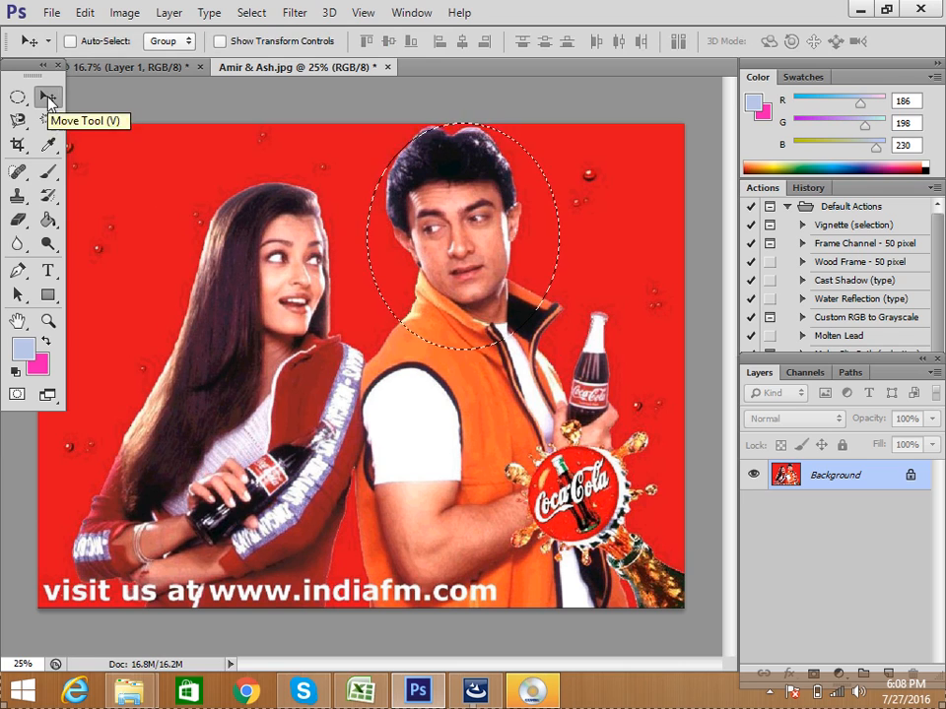
left_click_drag(453, 243, 484, 425)
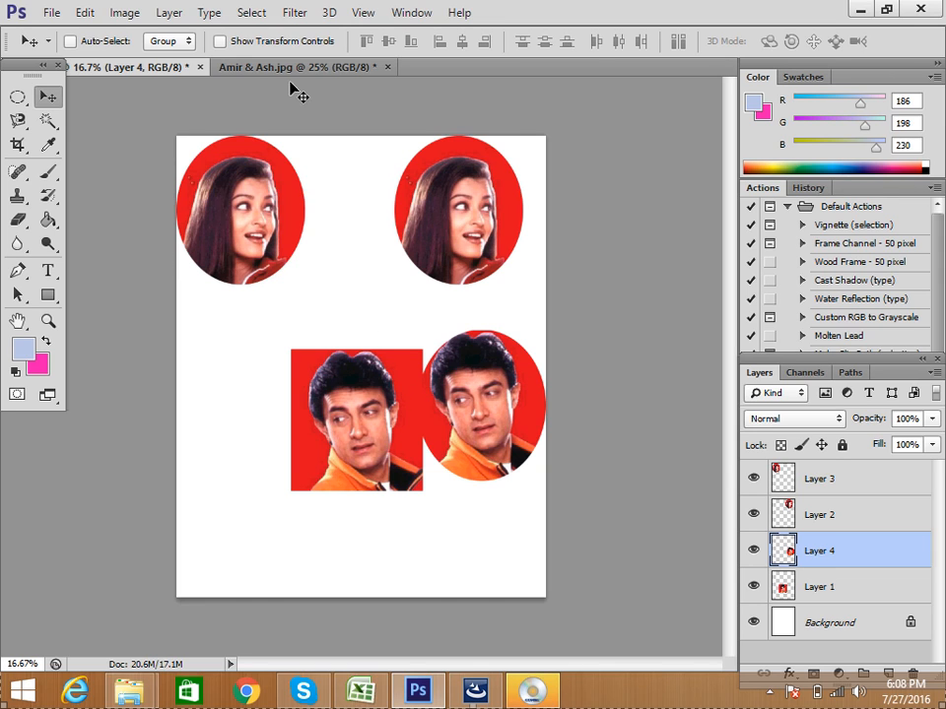
Return to the photo and check its canvas size, image dimensions and resolution without changing any values.
left_click(265, 66)
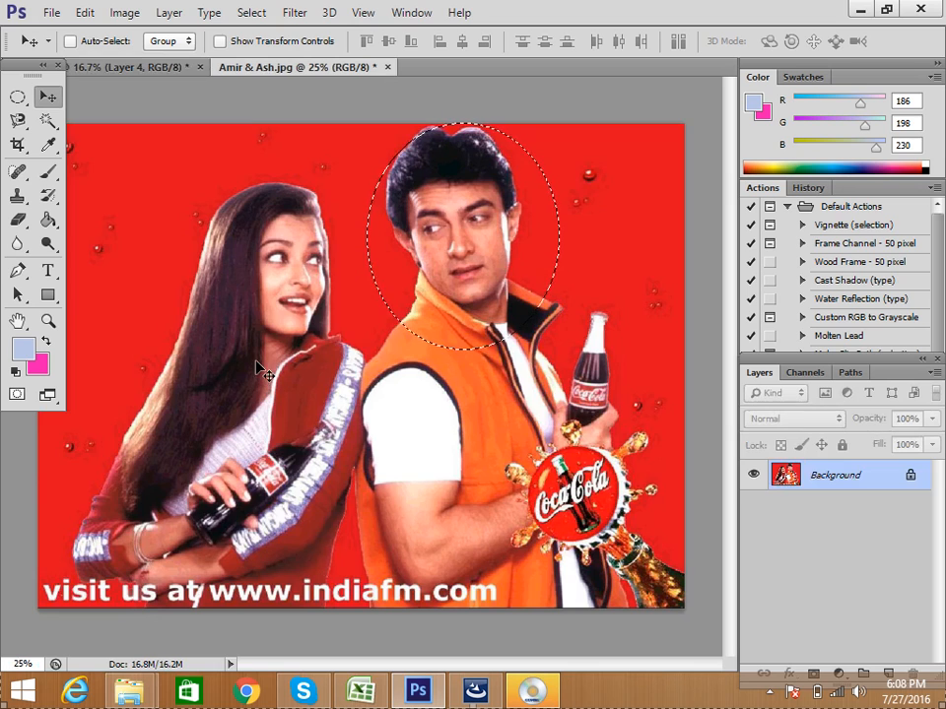
left_click(125, 13)
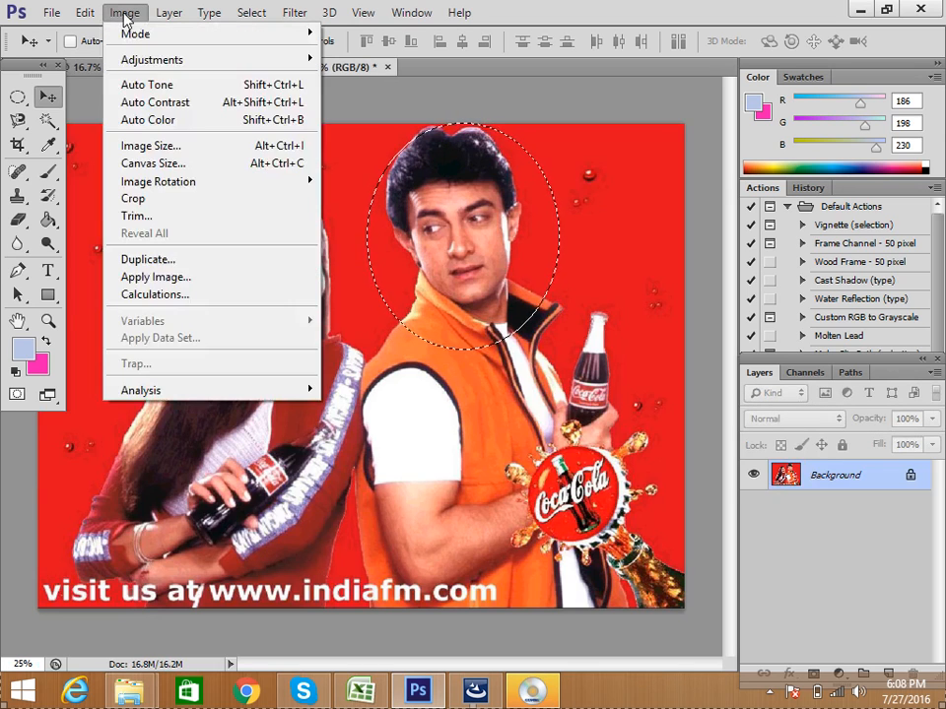
left_click(153, 164)
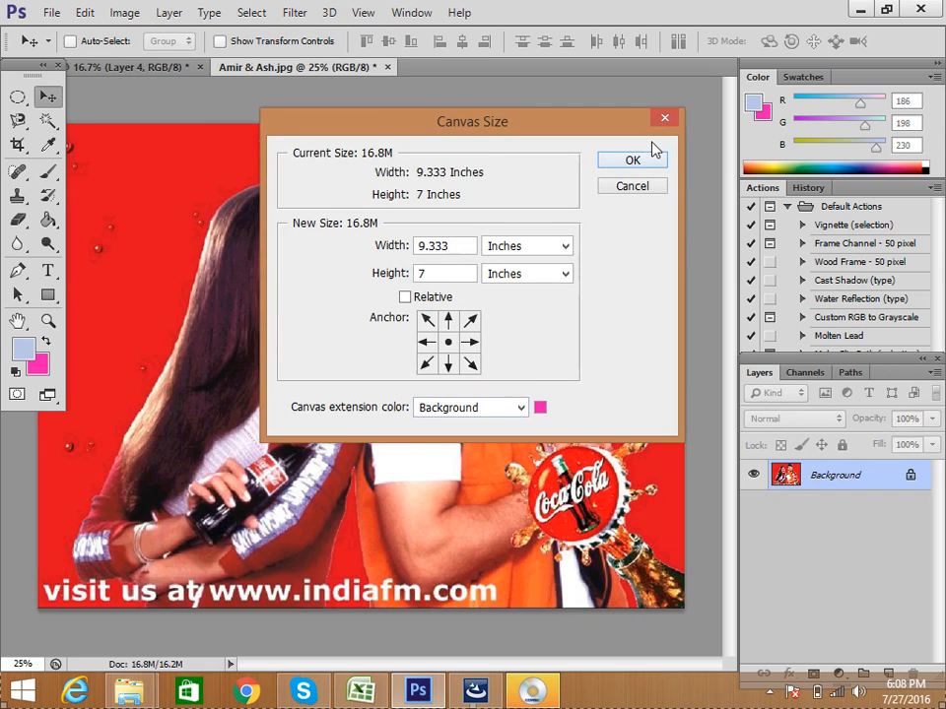
left_click(663, 120)
left_click(124, 13)
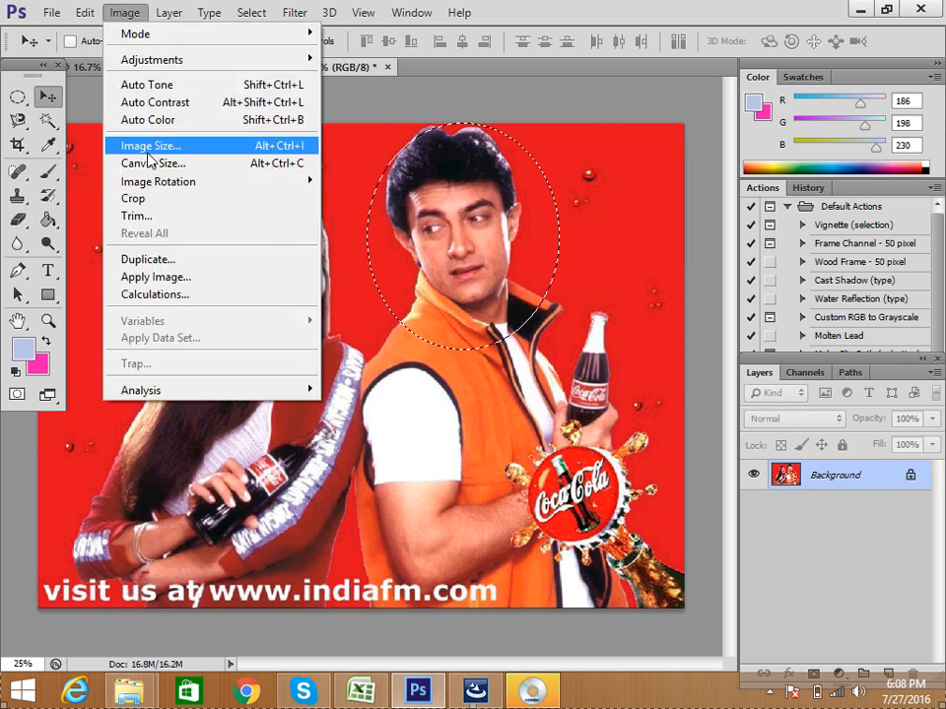
left_click(150, 148)
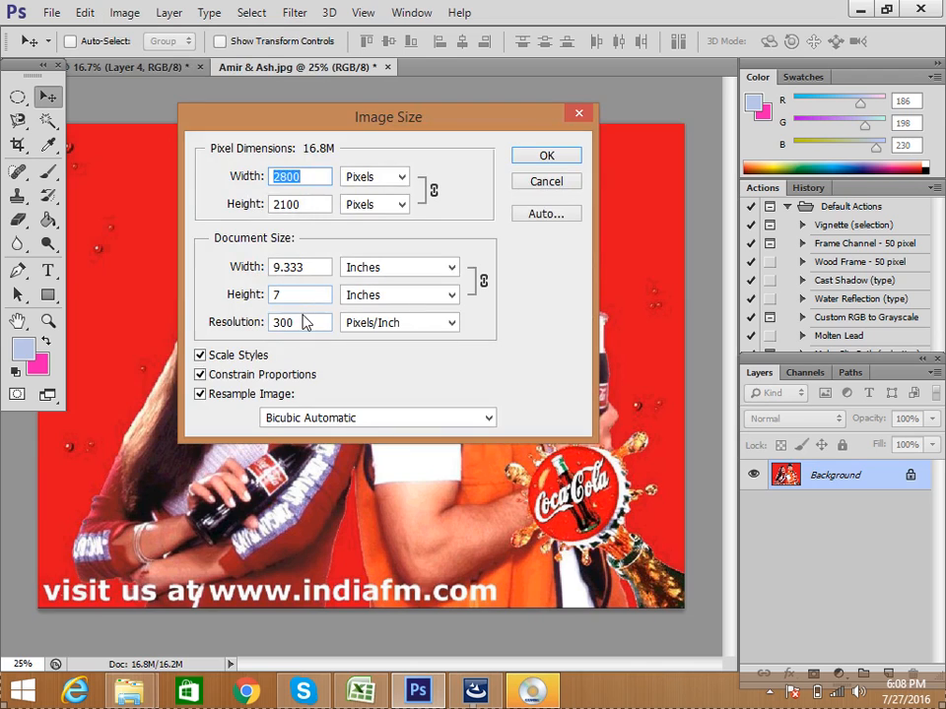
double_click(296, 322)
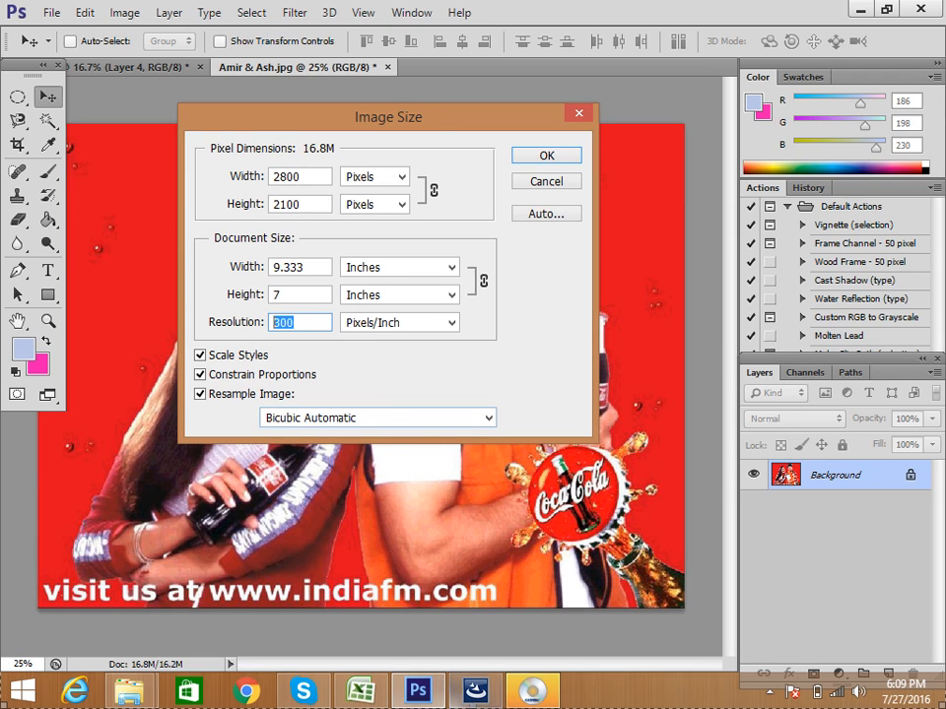
left_click(580, 113)
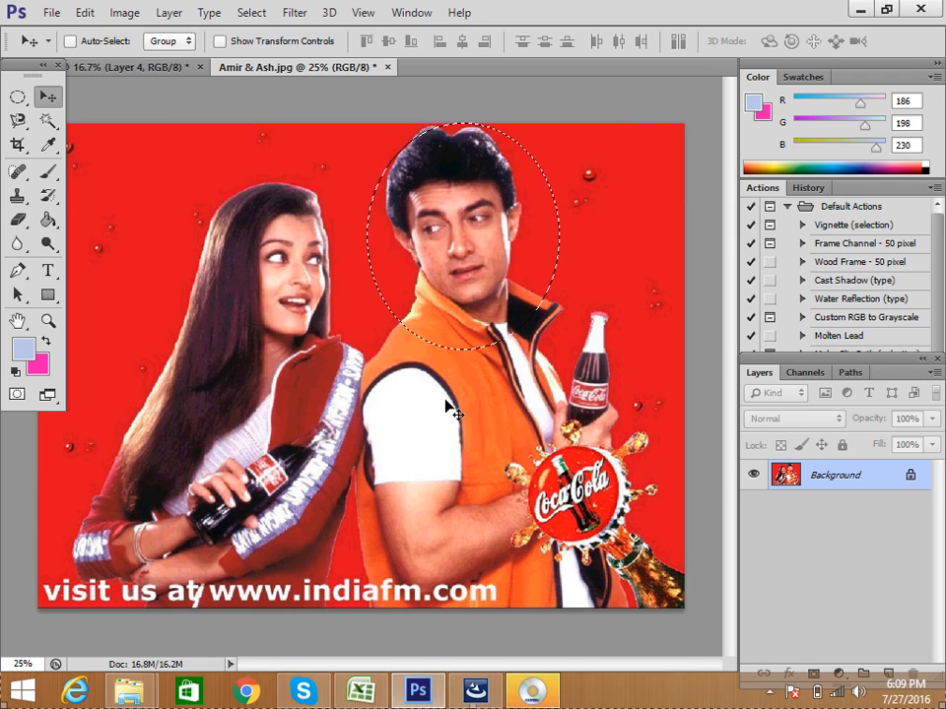
Deselect the ellipse and zoom in to 3200% on the woman's mouth to examine the individual pixels.
key("ctrl+d")
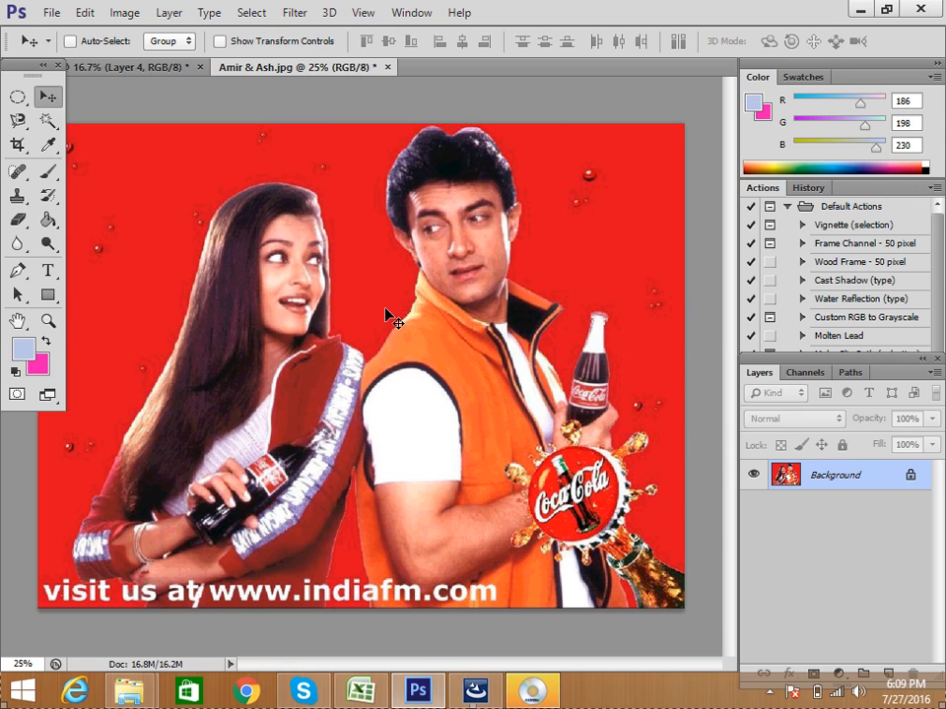
scroll(386, 313, "up", 10)
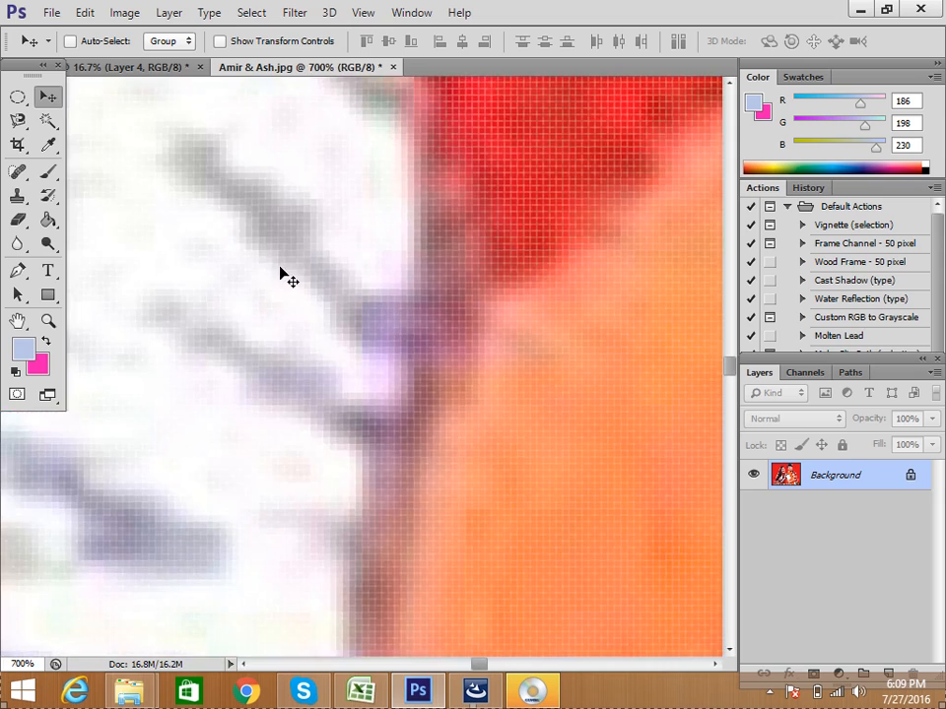
left_click_drag(232, 270, 364, 380)
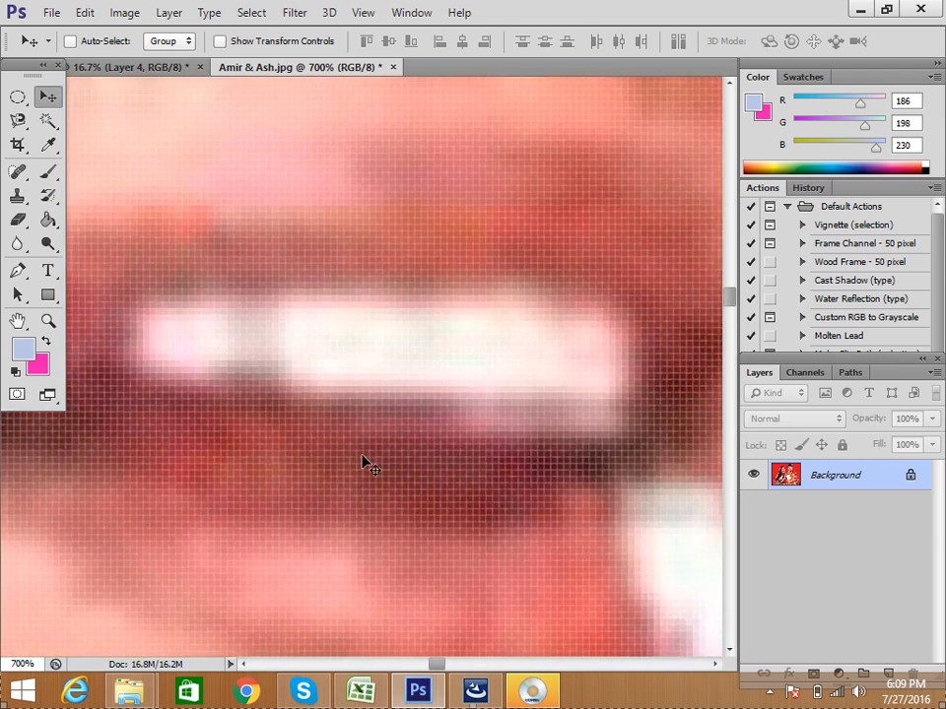
scroll(365, 463, "up", 5)
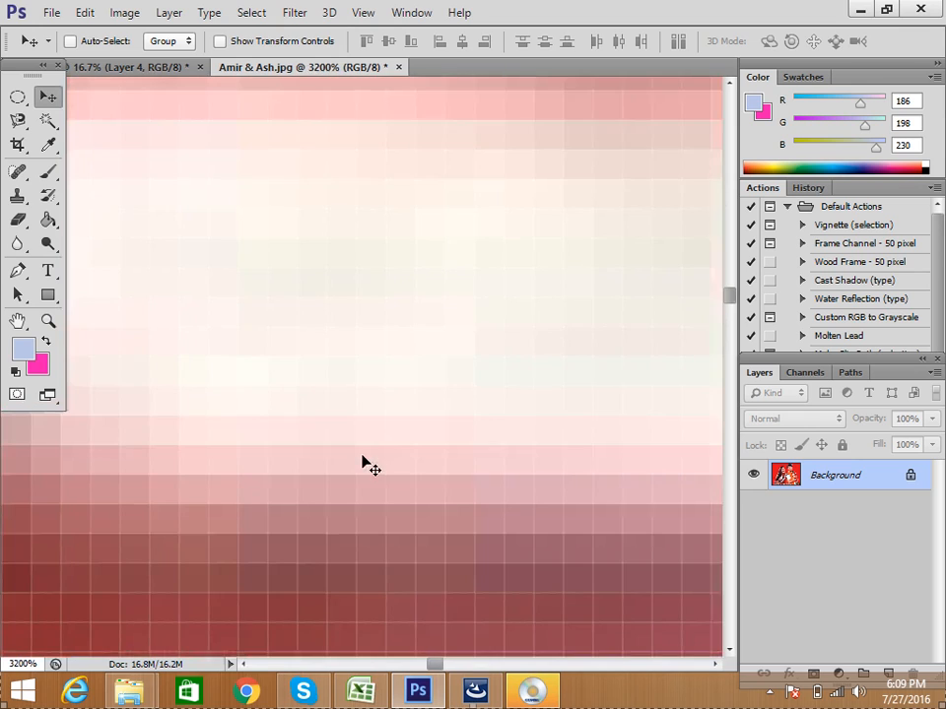
left_click_drag(449, 232, 456, 490)
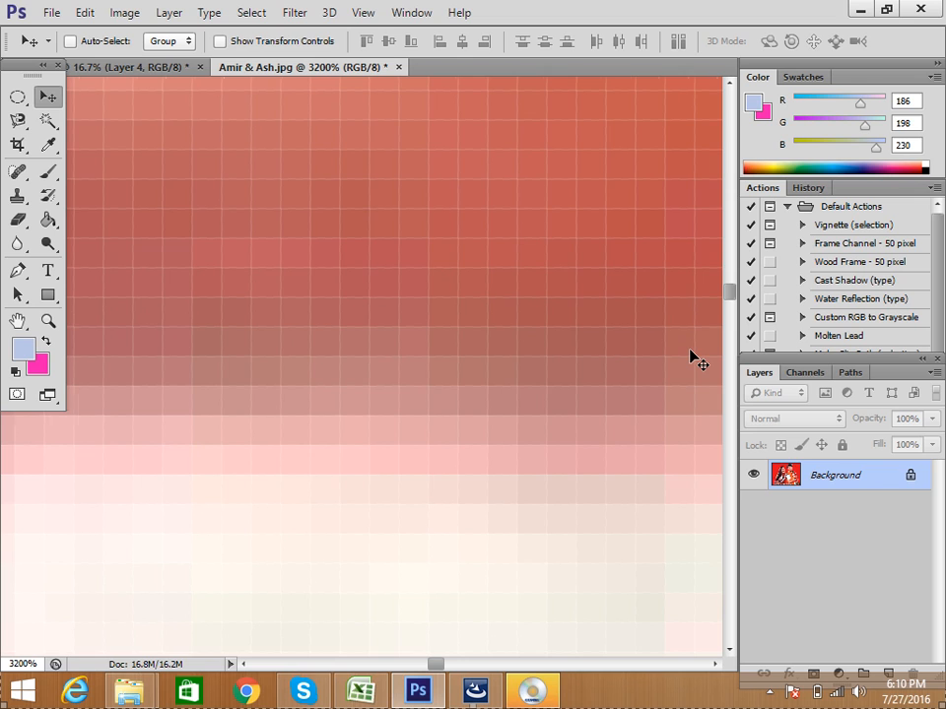
Zoom back out to 16.67% to view the whole photo.
scroll(691, 353, "down", 7)
scroll(691, 356, "down", 1)
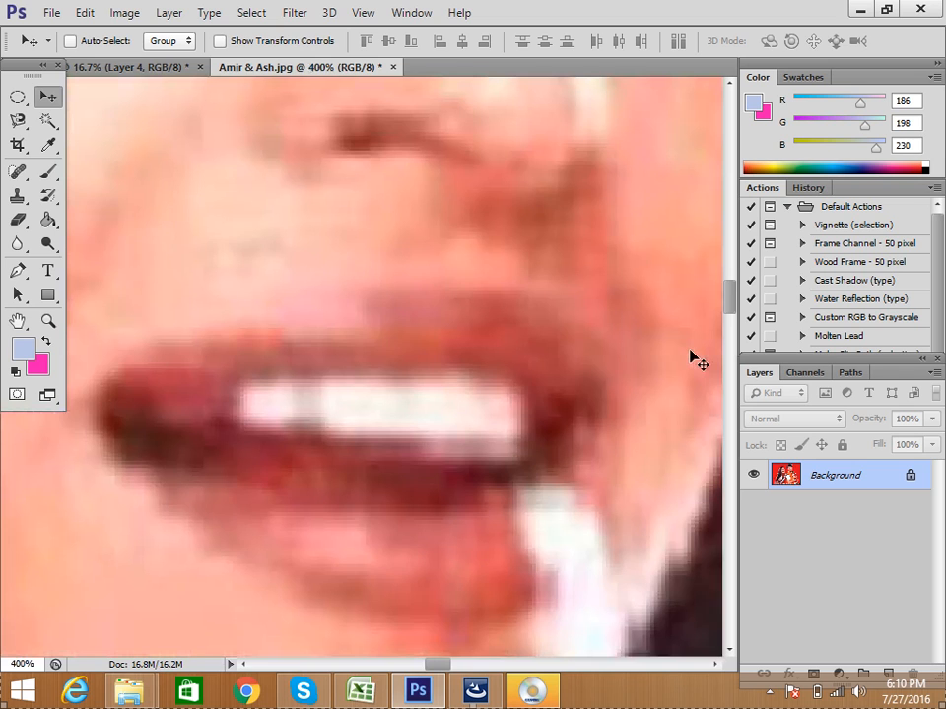
scroll(691, 355, "down", 4)
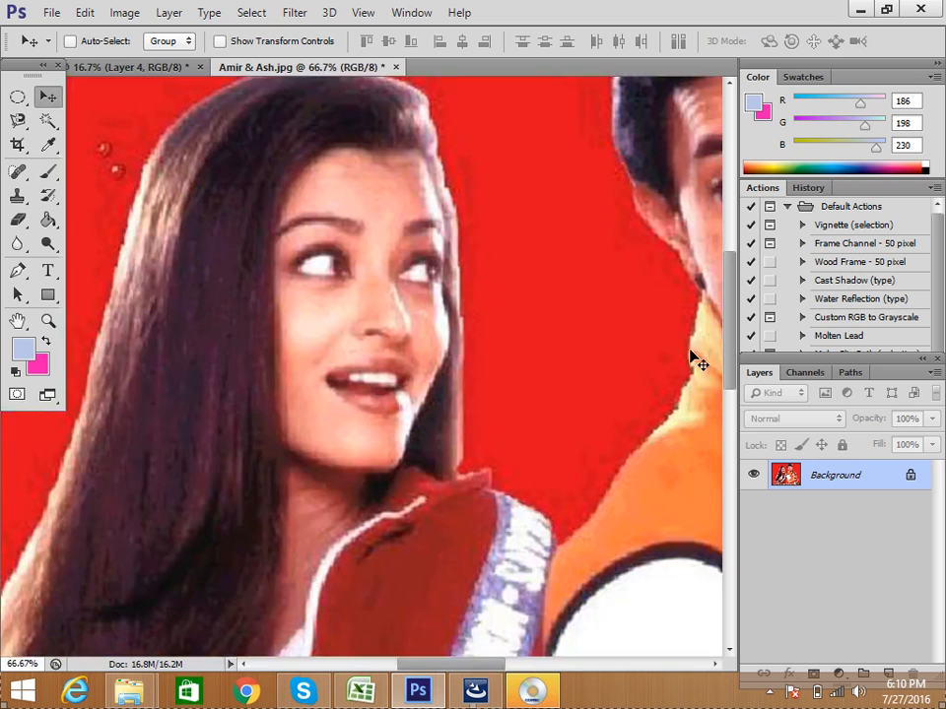
key("ctrl+minus")
key("ctrl+minus")
key("ctrl+minus")
key("ctrl+minus")
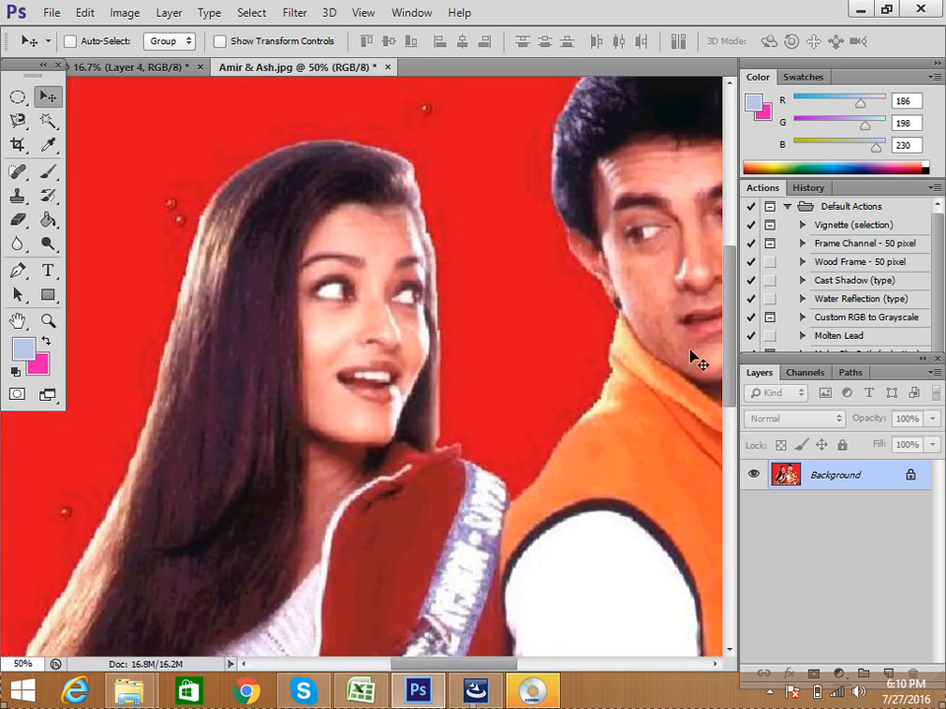
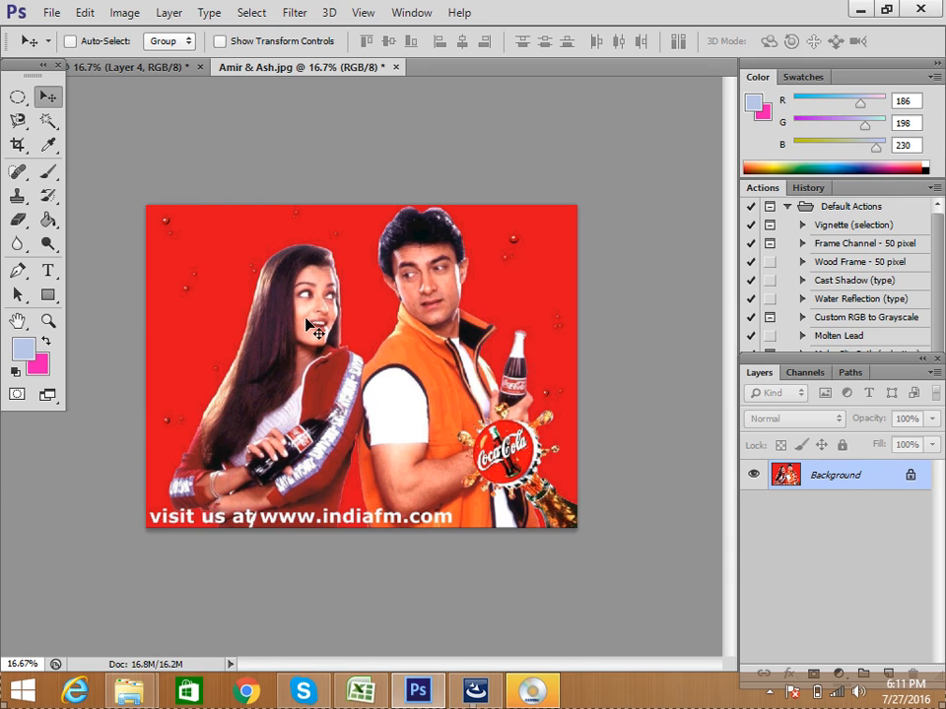
Resample the Untitled-1 collage to a resolution of 100 pixels/inch, keeping its document size at 8 by 10 inches.
left_click(126, 71)
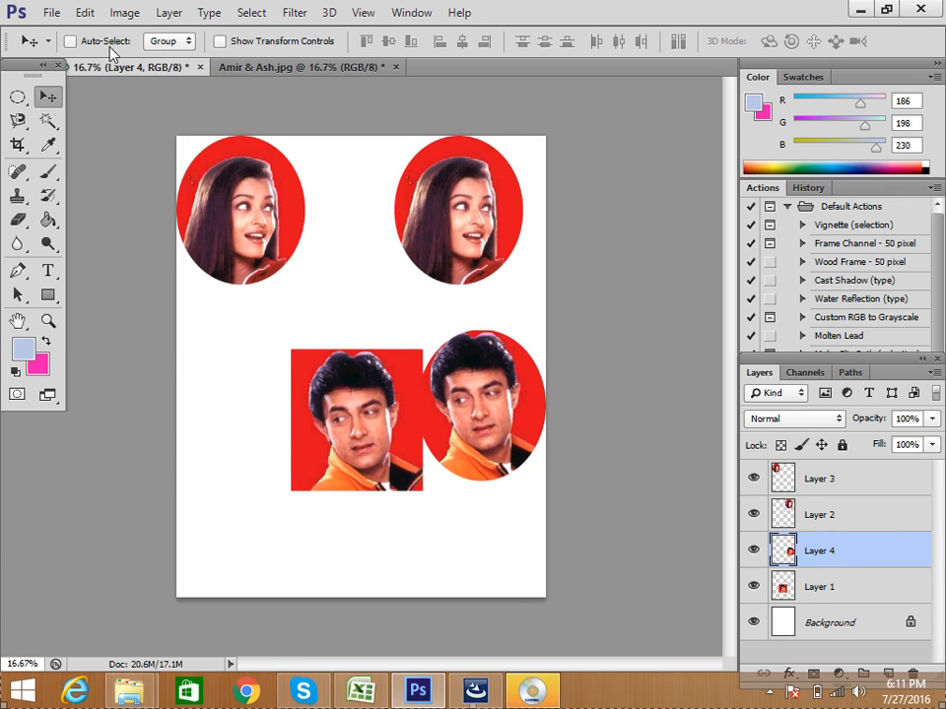
left_click(117, 16)
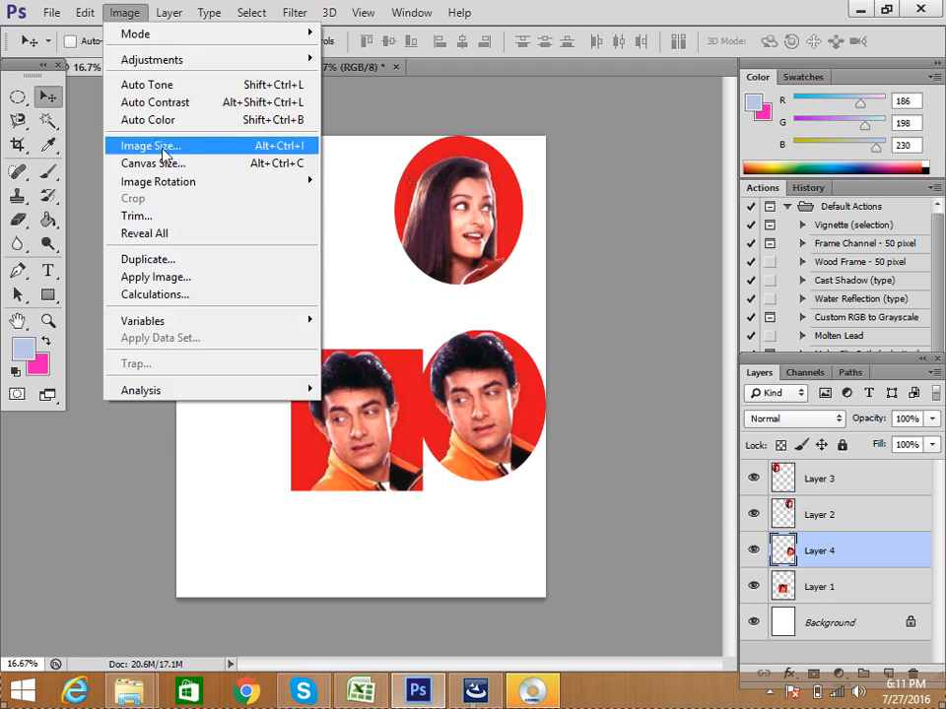
left_click(165, 149)
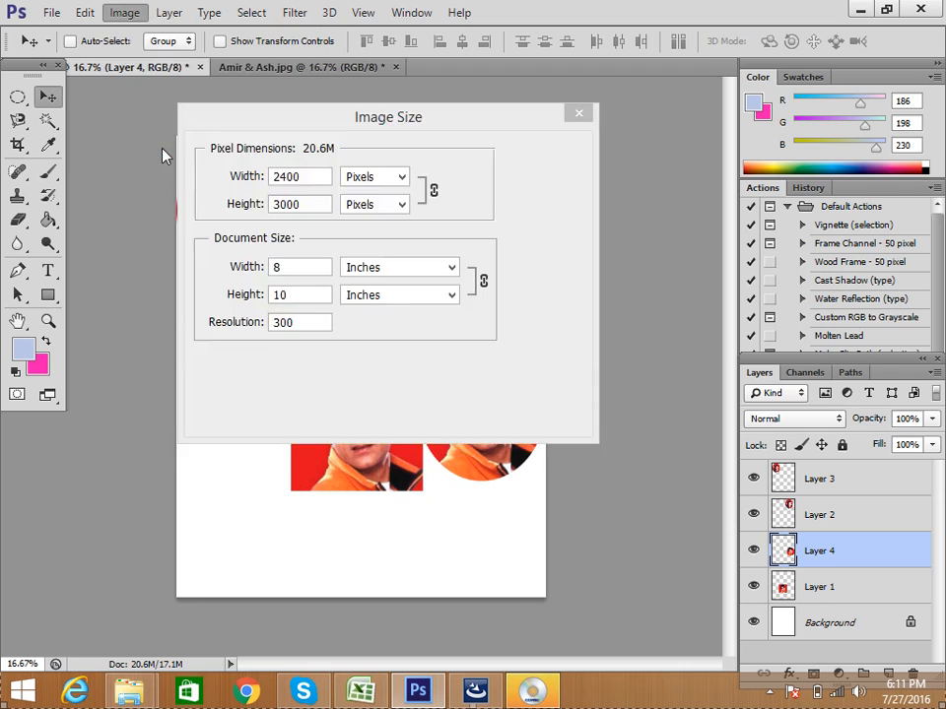
double_click(314, 328)
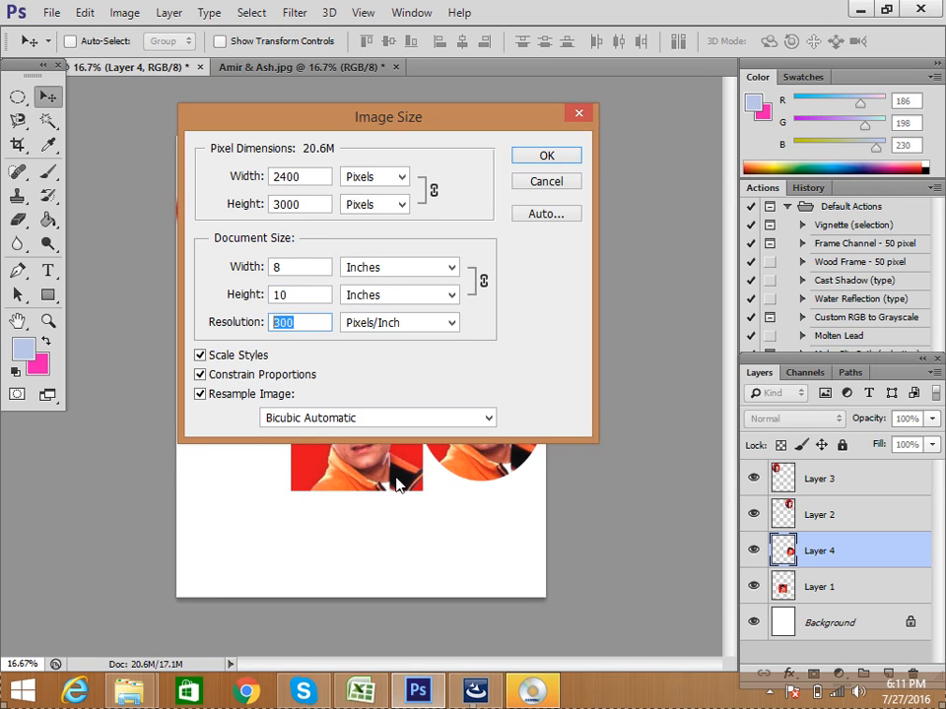
type("100")
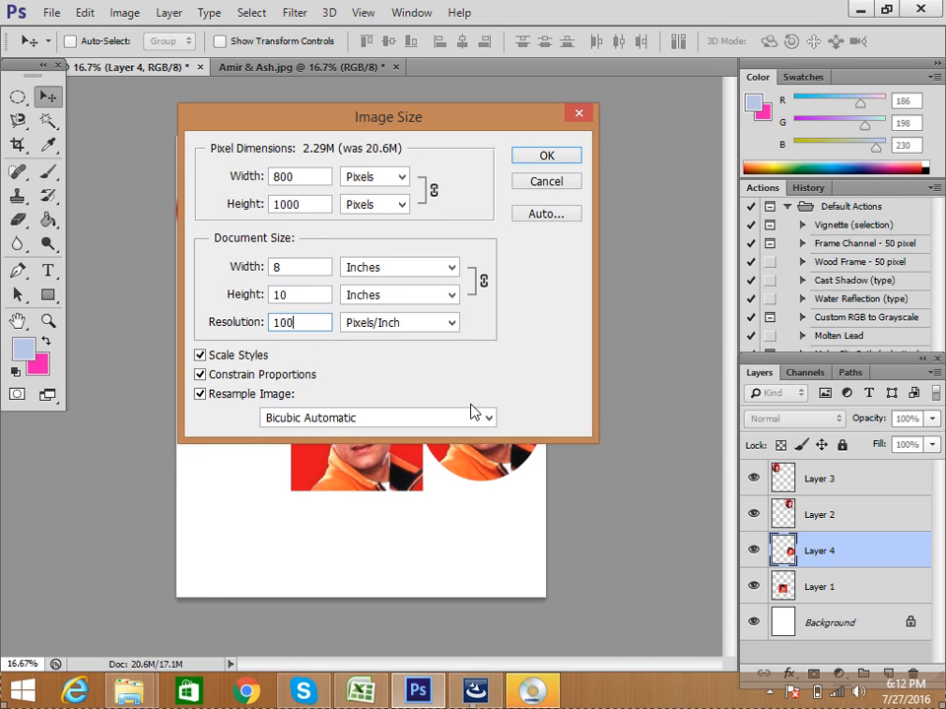
left_click(545, 158)
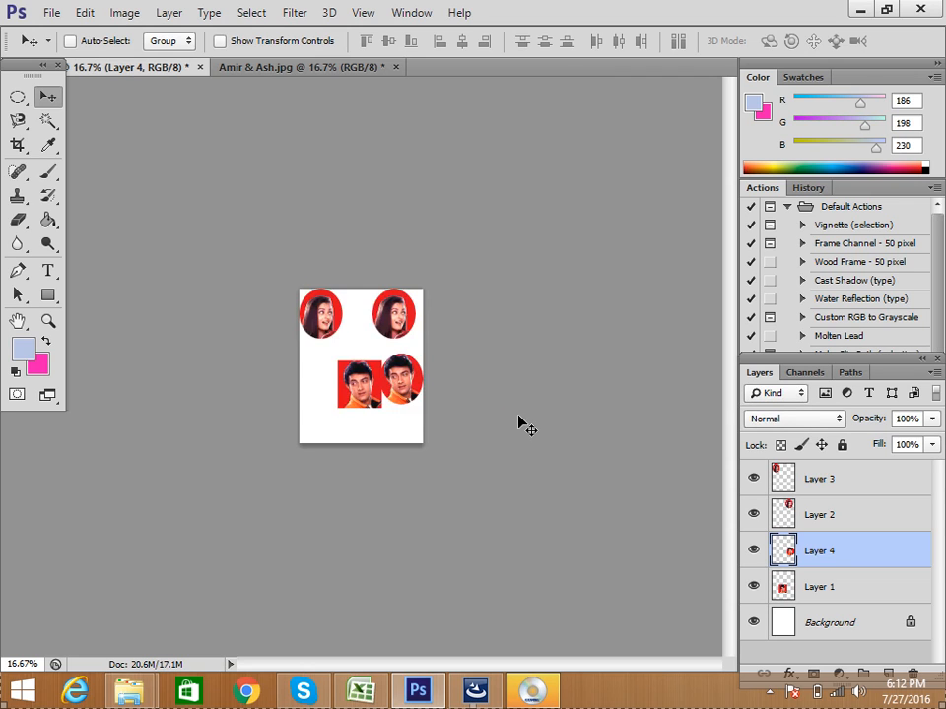
key("ctrl+plus")
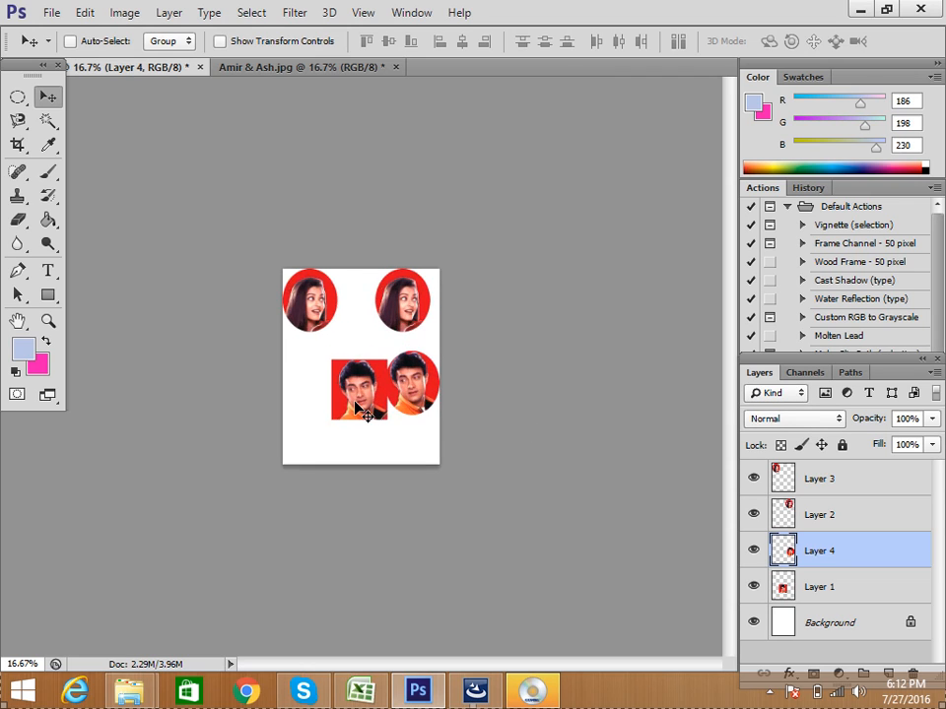
Select the man's head in the Amir & Ash.jpg photo with an elliptical marquee.
left_click(314, 67)
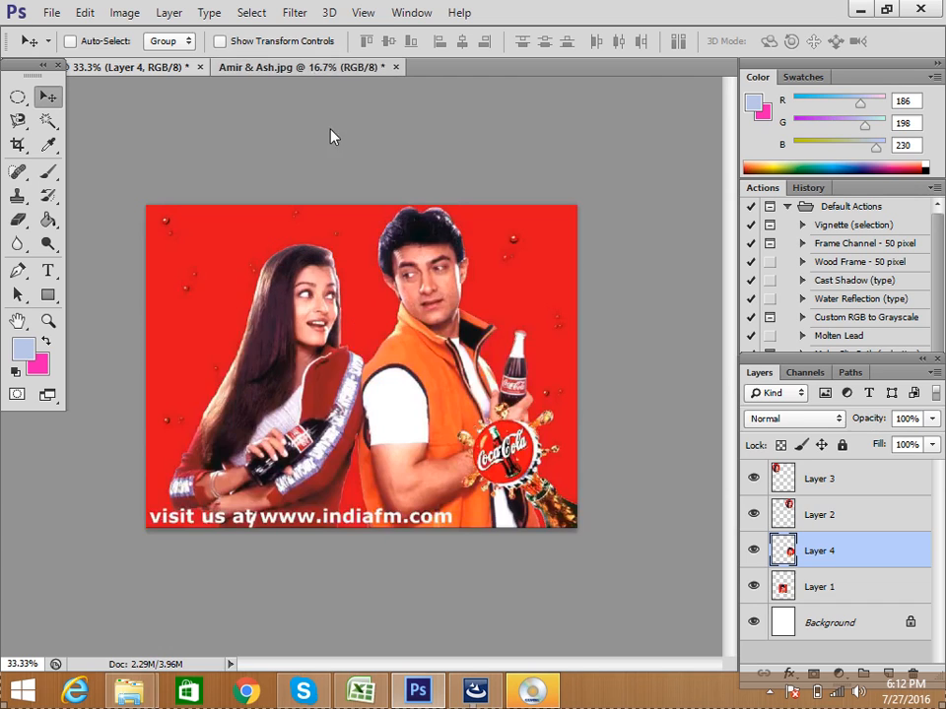
left_click(18, 97)
left_click_drag(381, 228, 497, 324)
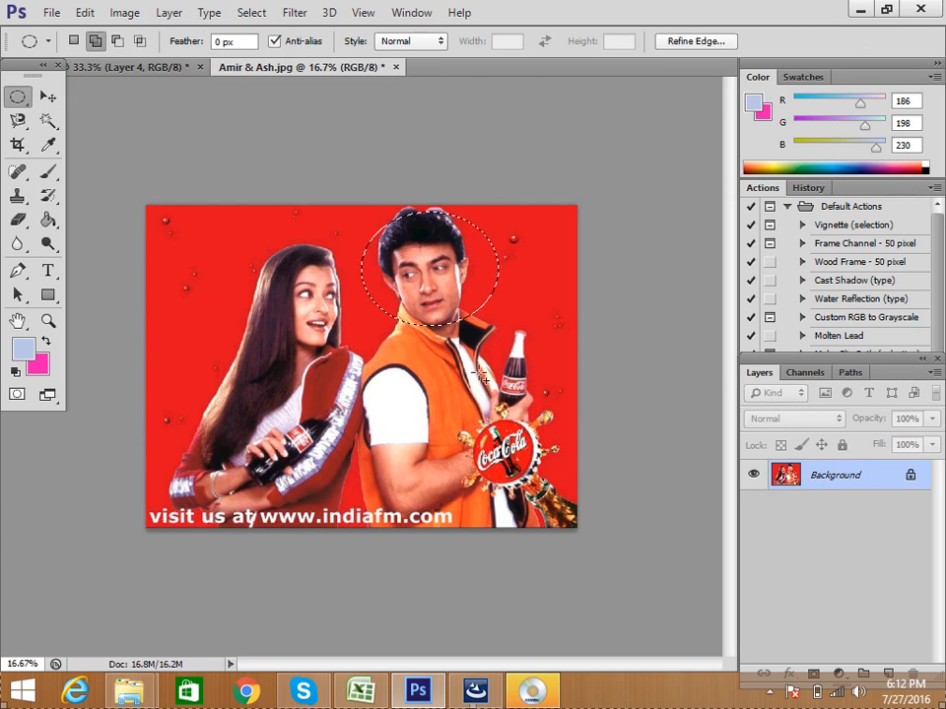
Paste the man's head into Untitled-1 and compare its size with the selection in the photo.
left_click(181, 69)
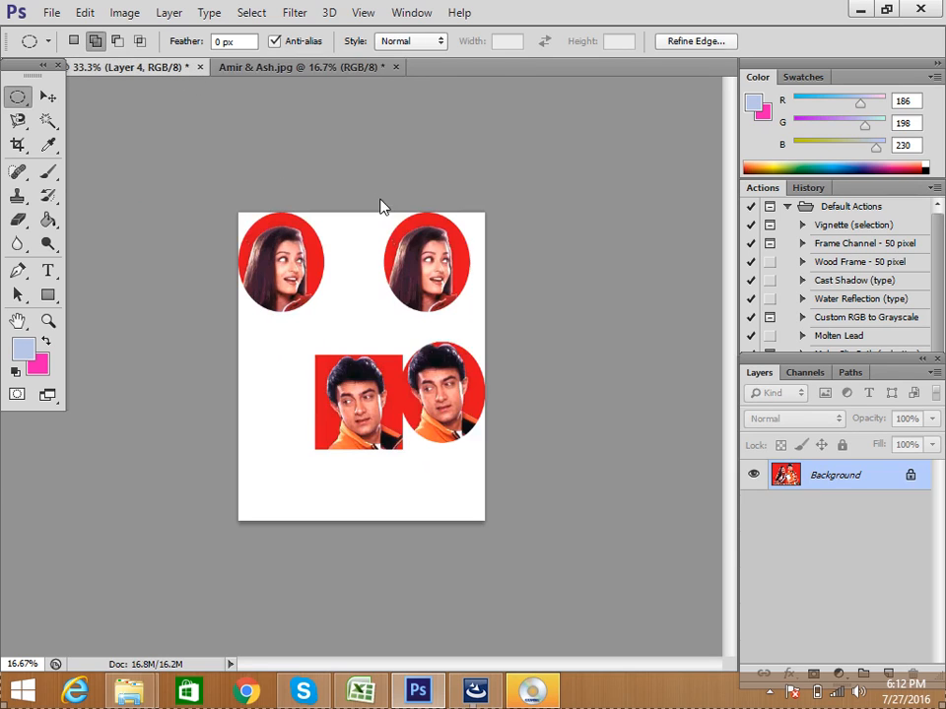
key("ctrl+v")
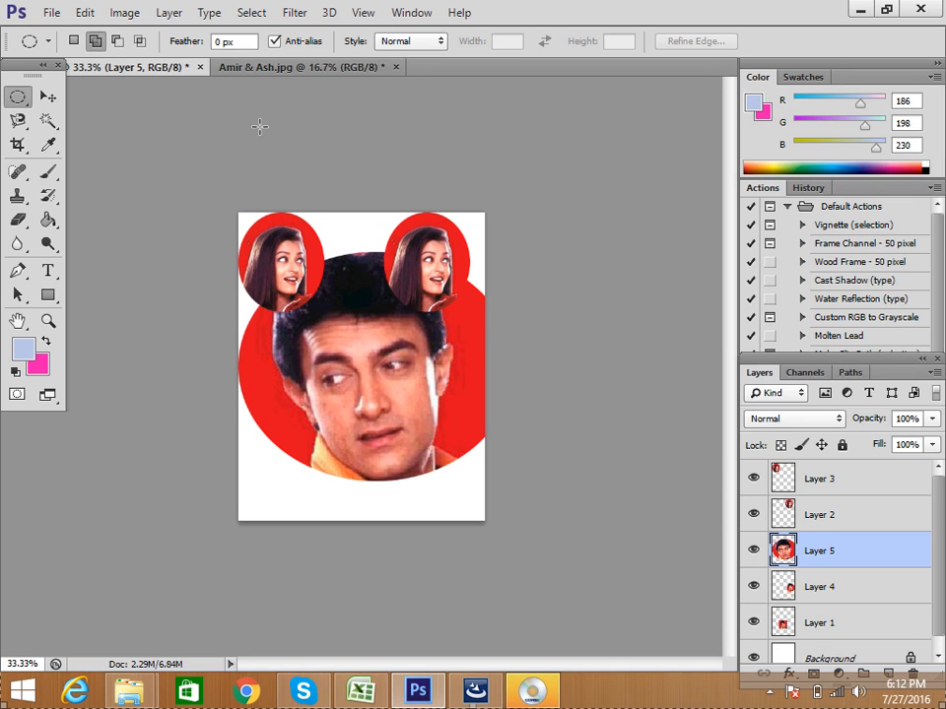
left_click(255, 69)
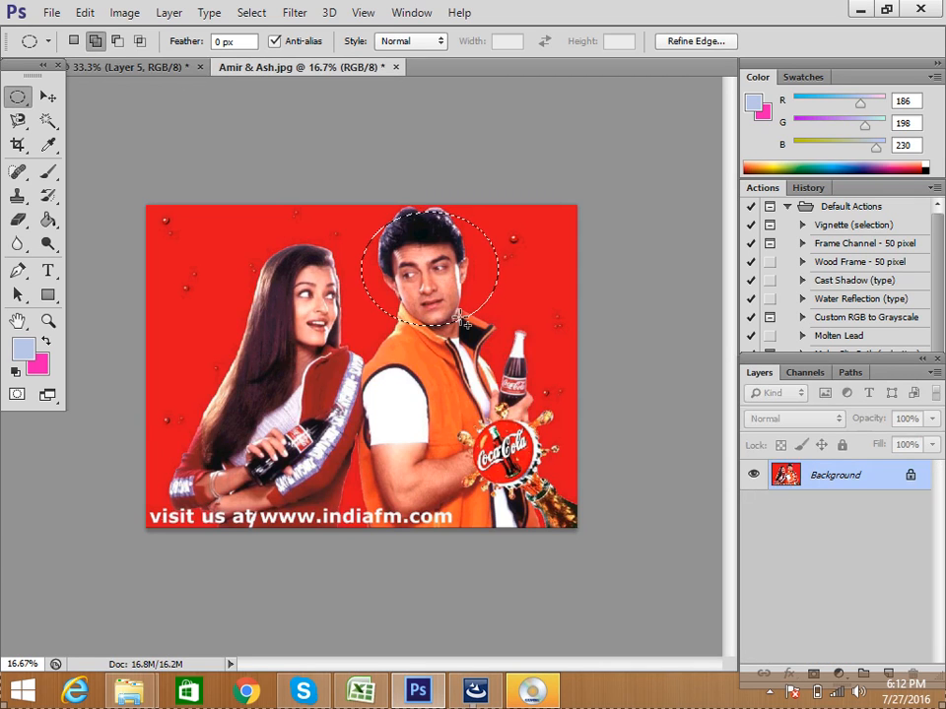
left_click(120, 66)
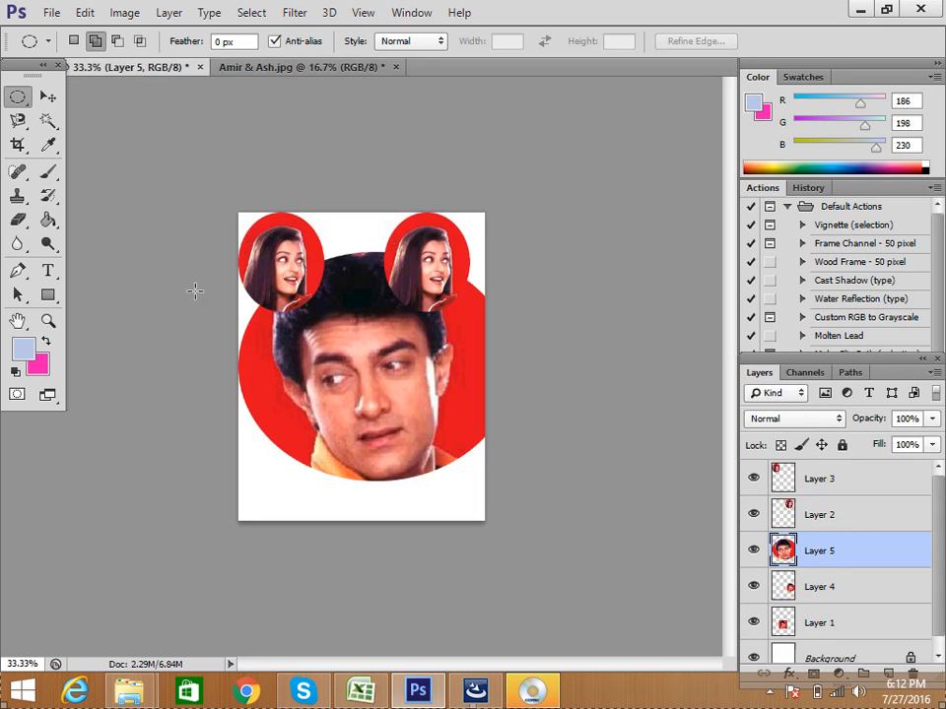
left_click(270, 66)
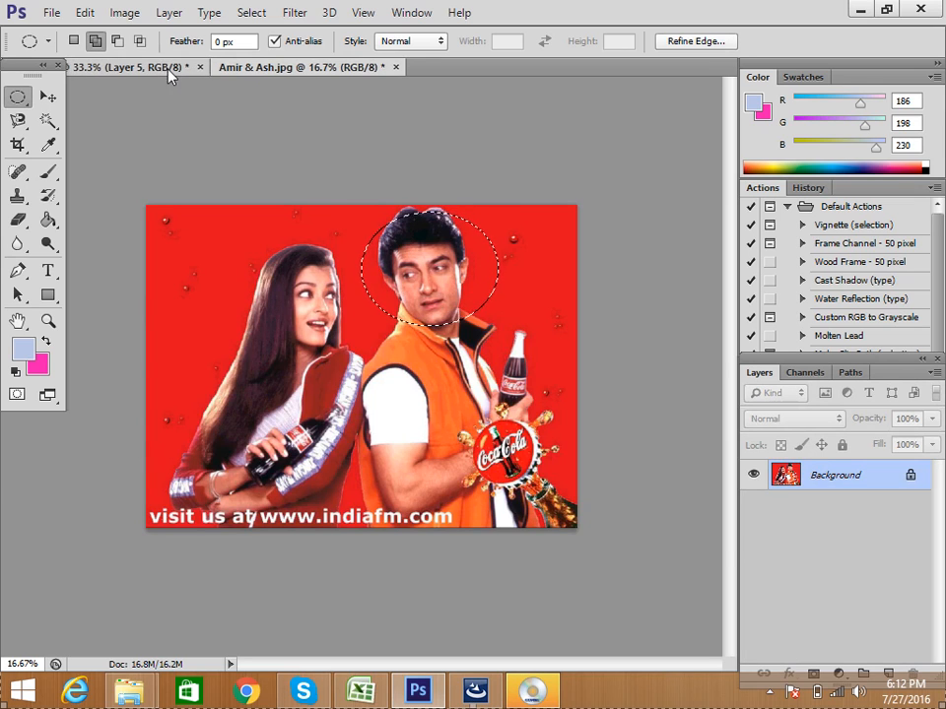
left_click(138, 66)
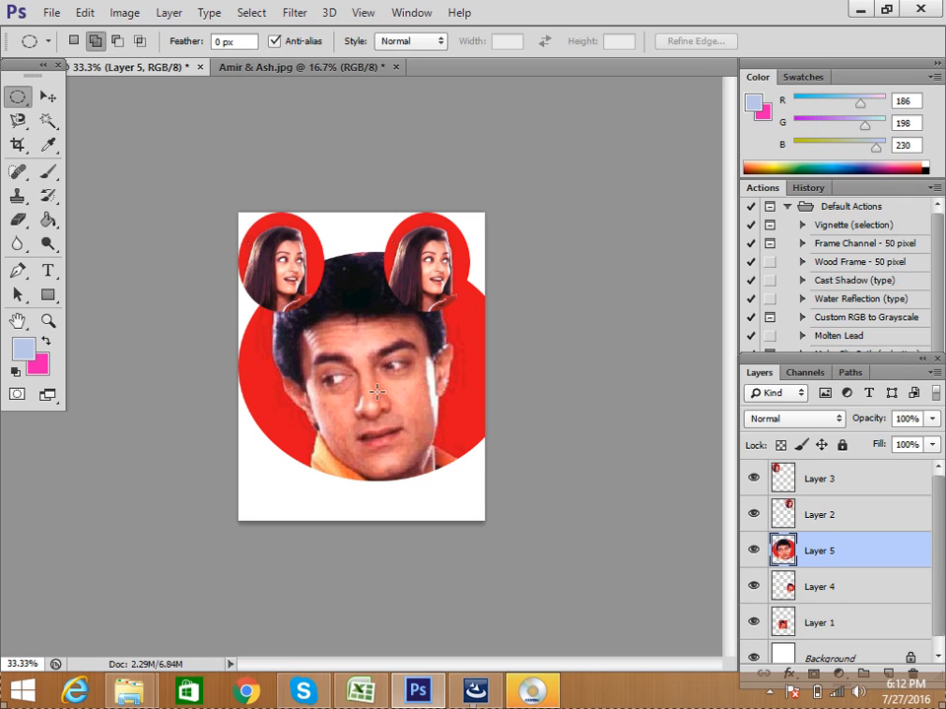
Delete the pasted large head from Untitled-1 and undo the resolution change.
key("Delete")
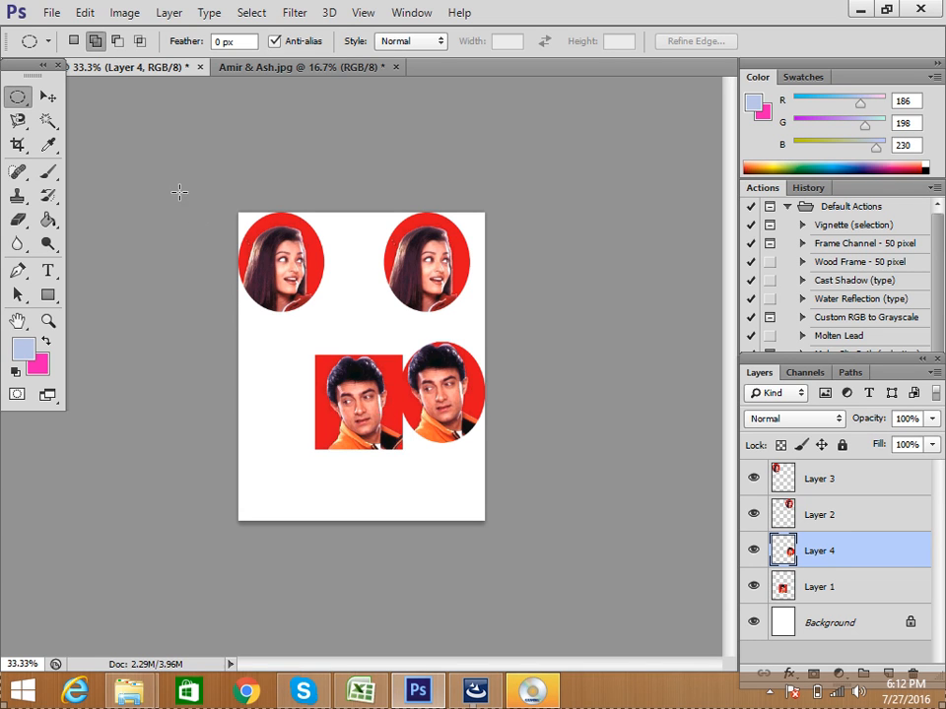
key("ctrl+alt+z")
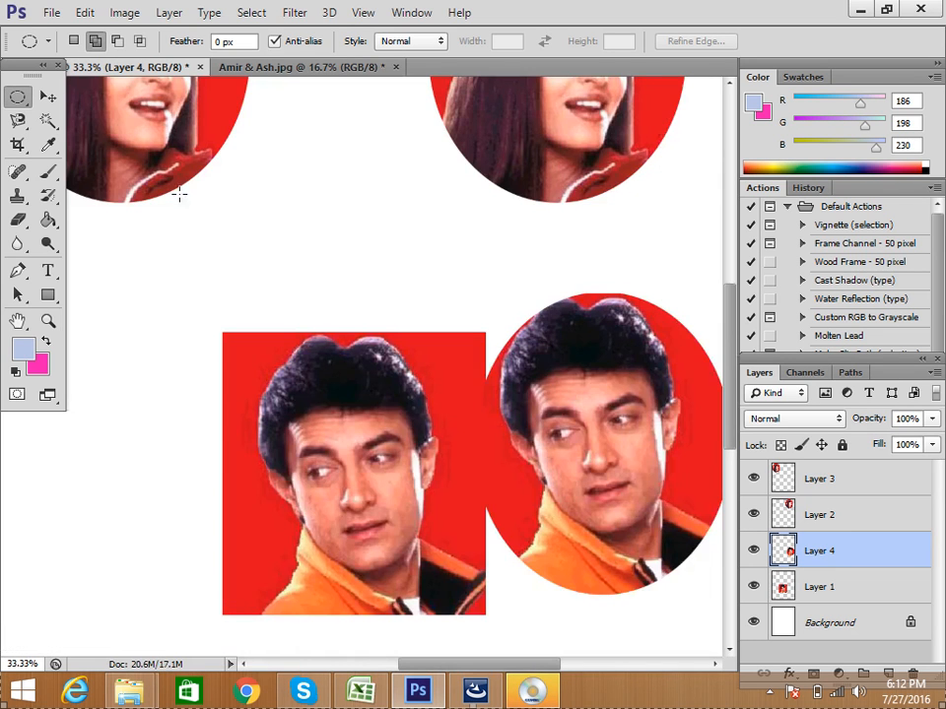
key("ctrl+minus")
key("ctrl+minus")
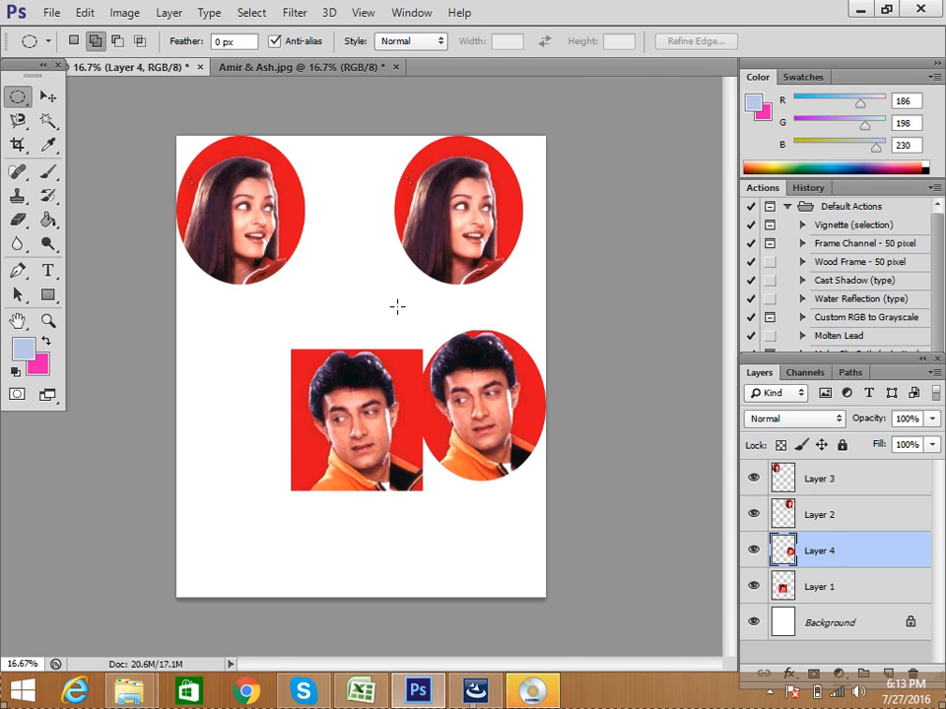
Move the woman's portrait on Layer 3 down and slightly right, and the one on Layer 2 down and left.
left_click(46, 98)
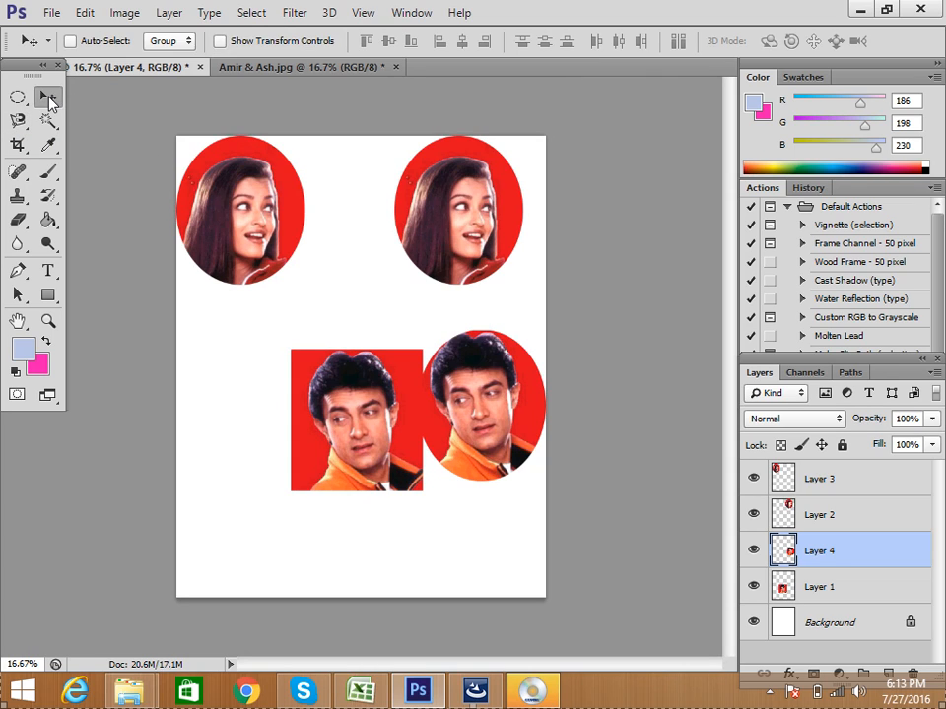
left_click(831, 484)
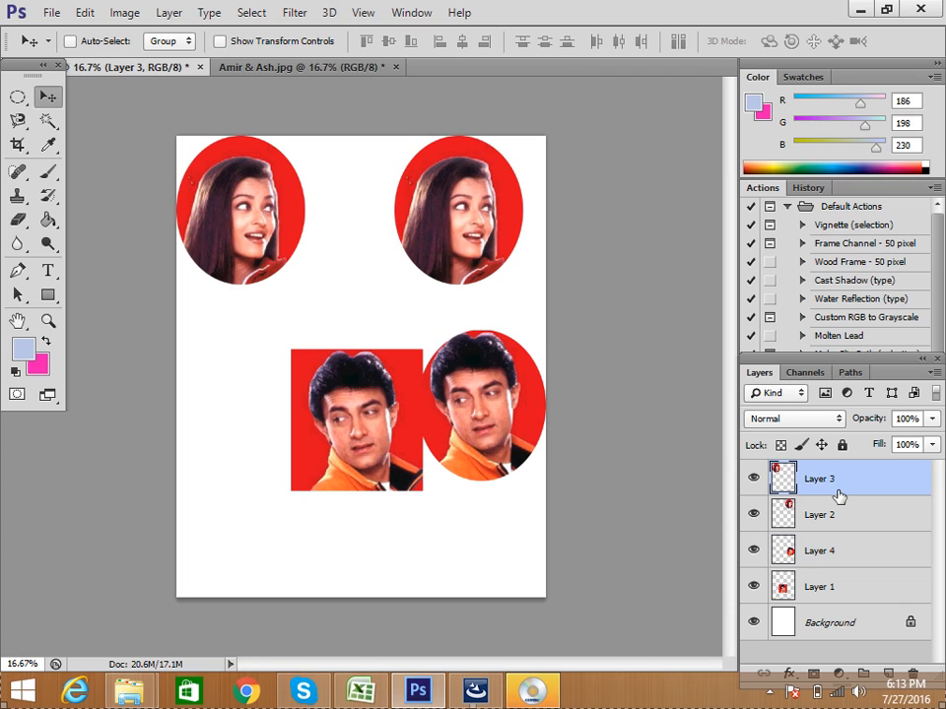
left_click_drag(455, 215, 464, 259)
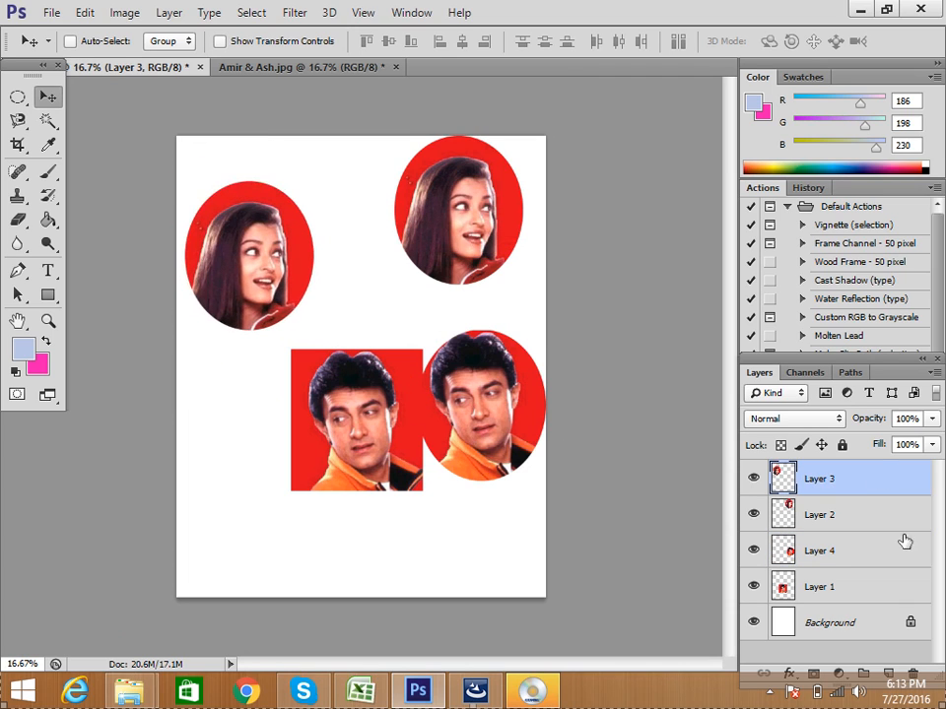
left_click(833, 516)
left_click_drag(370, 426, 306, 440)
left_click_drag(395, 224, 432, 245)
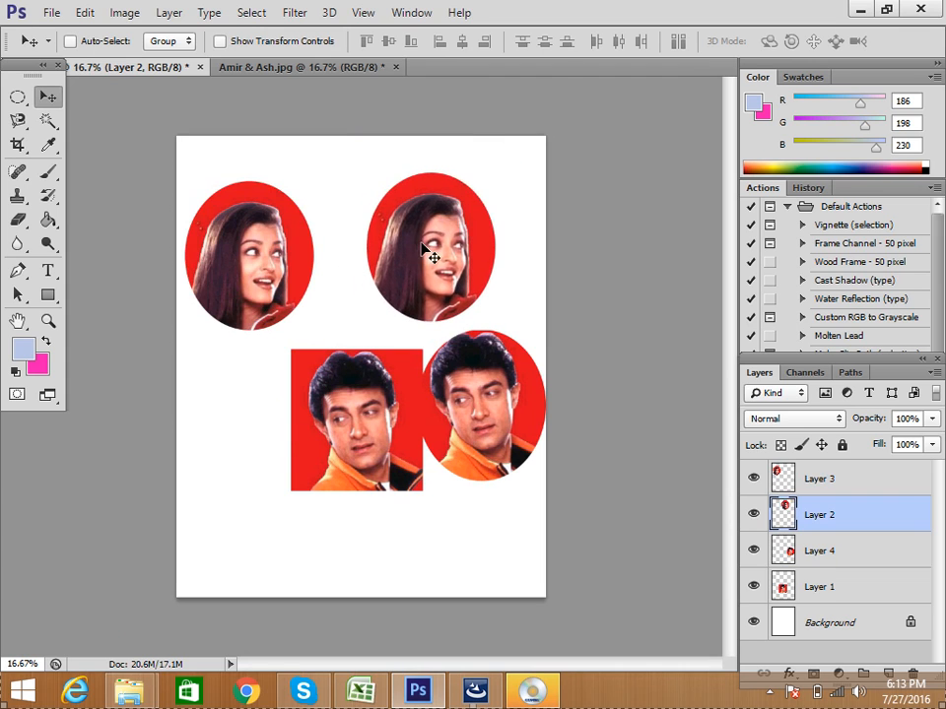
Copy the elliptical head selection from the photo into Untitled-1, placing it just left of the square head picture.
left_click(229, 67)
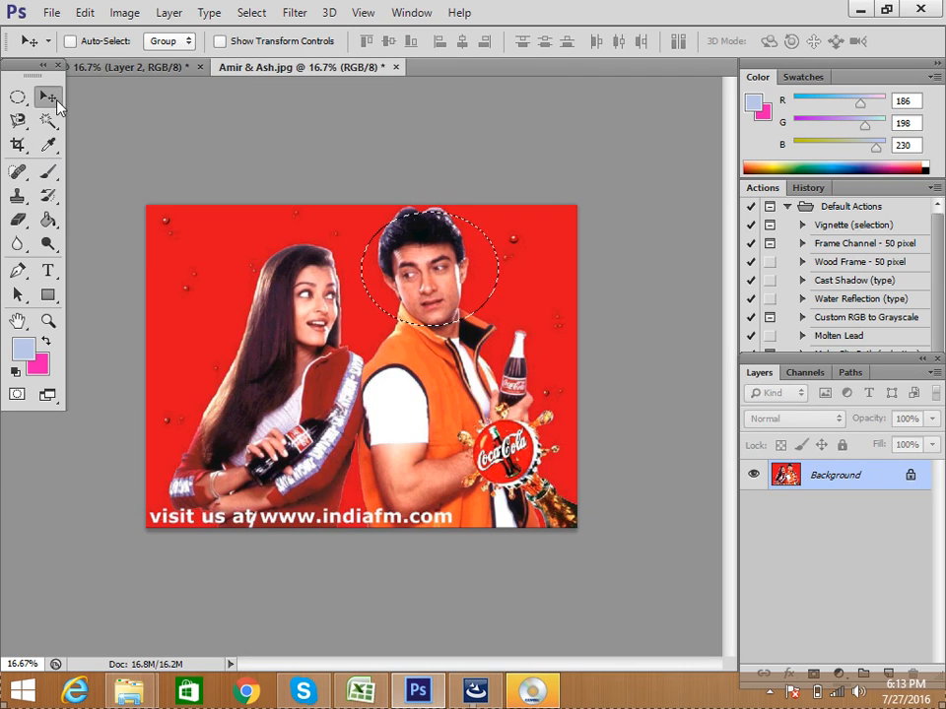
left_click_drag(446, 271, 266, 427)
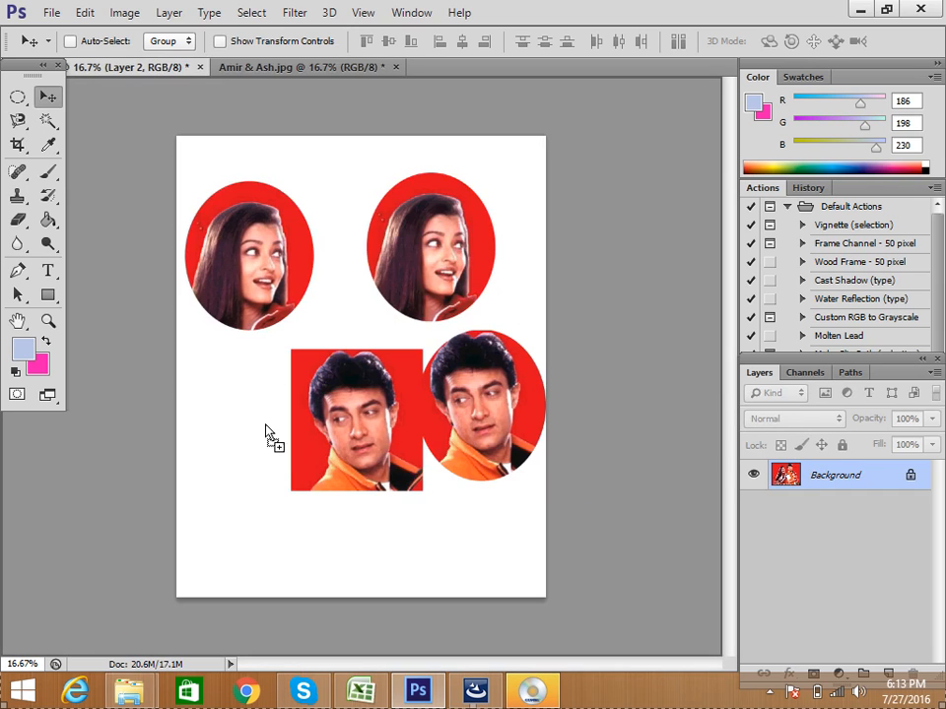
left_click_drag(247, 471, 219, 434)
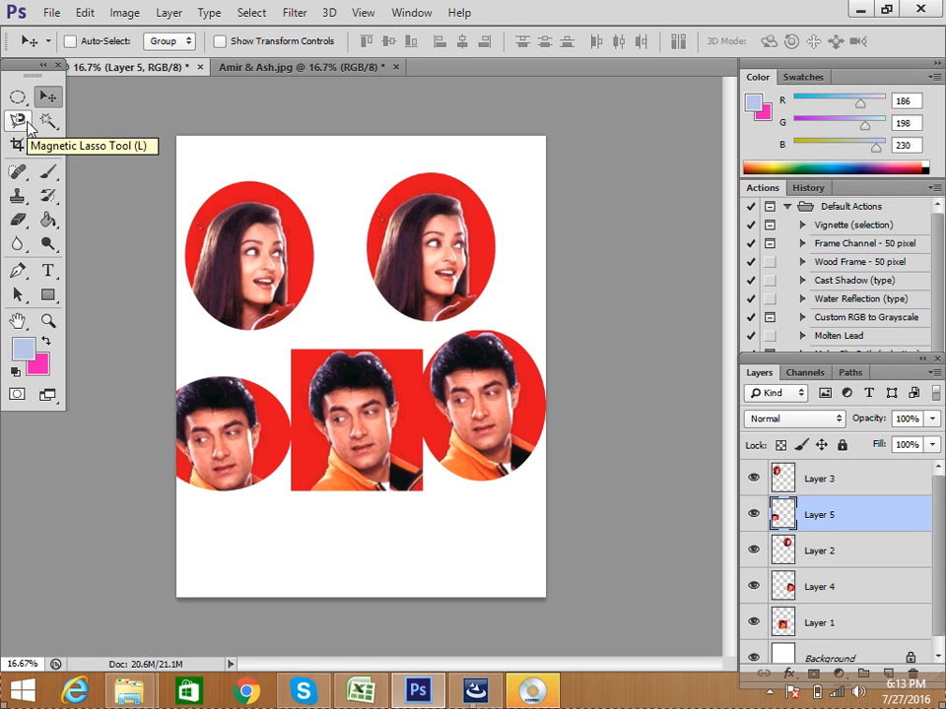
left_click(774, 699)
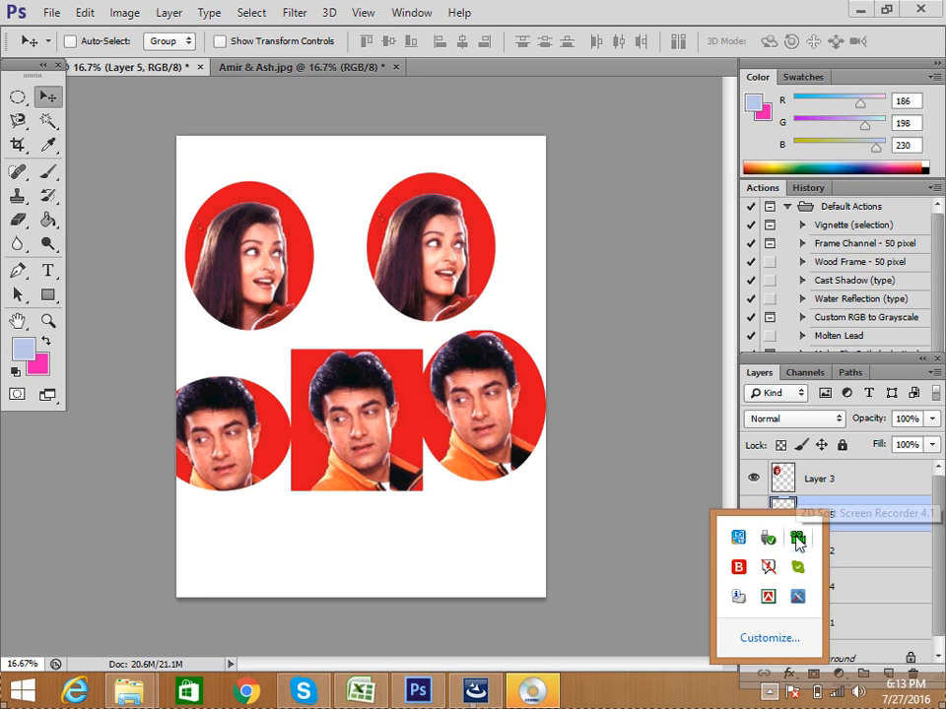